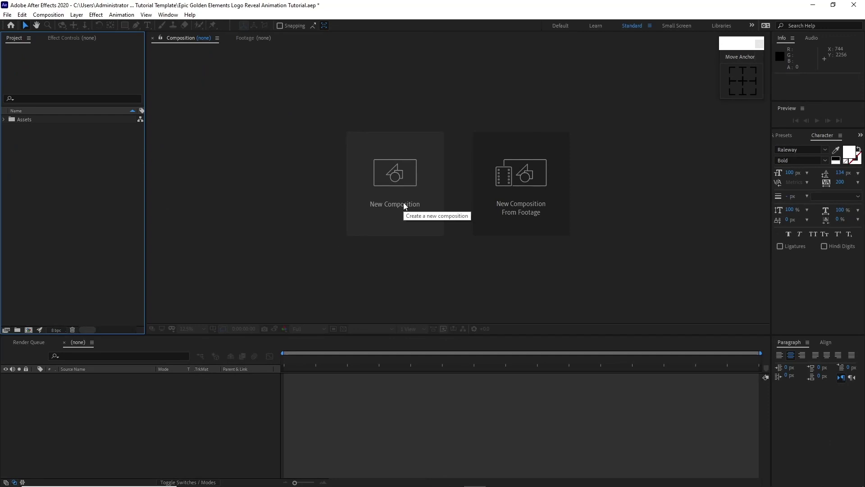
- Create a new 3840×2160, 30 fps, 12-second composition titled 'Logo Placeholder'
left_click(404, 203)
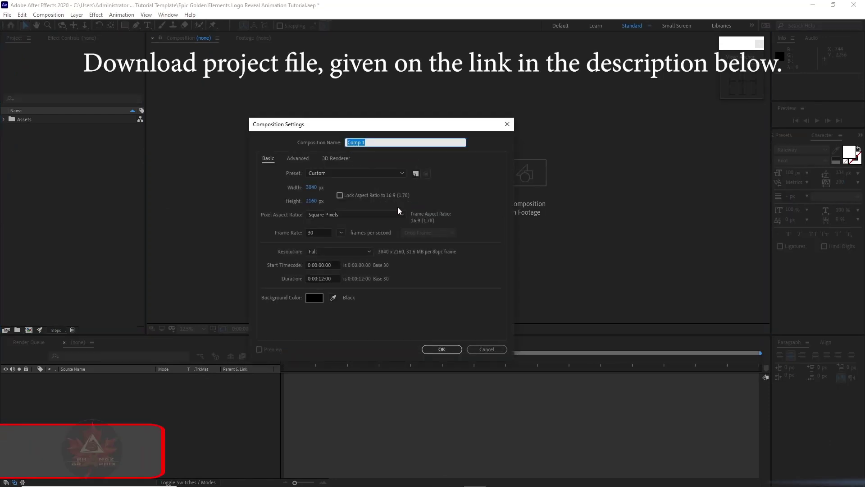
type("Logo")
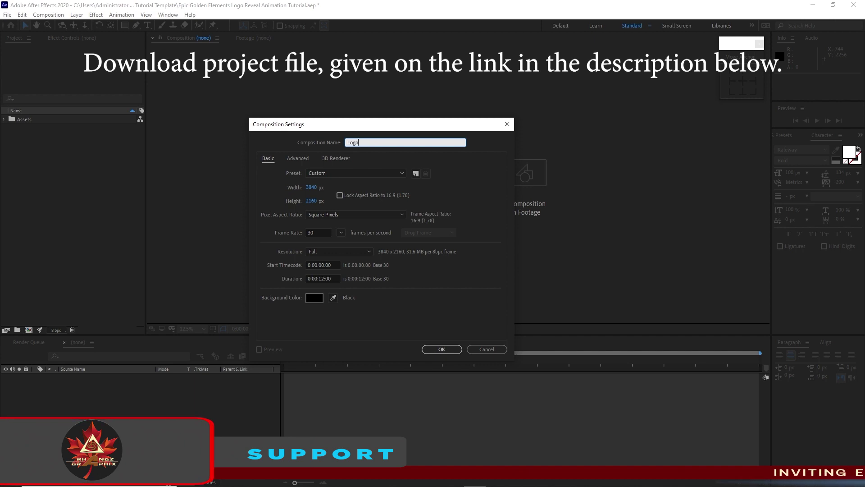
type(" Pl")
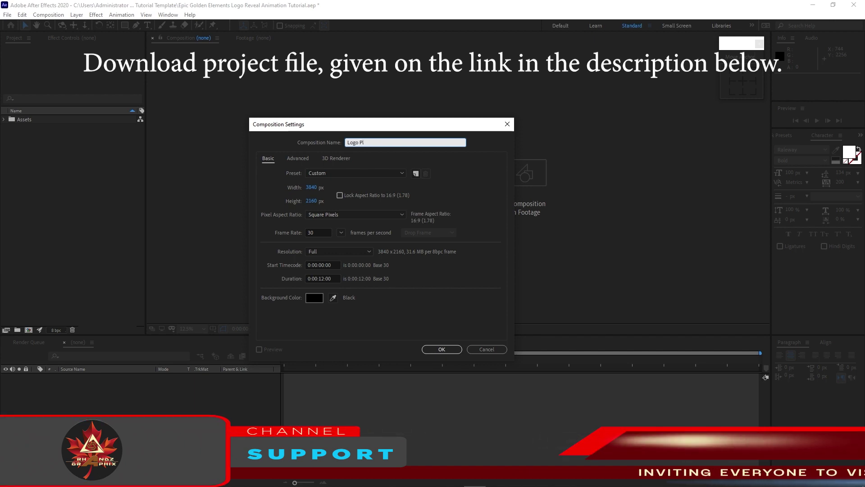
type("aceholde")
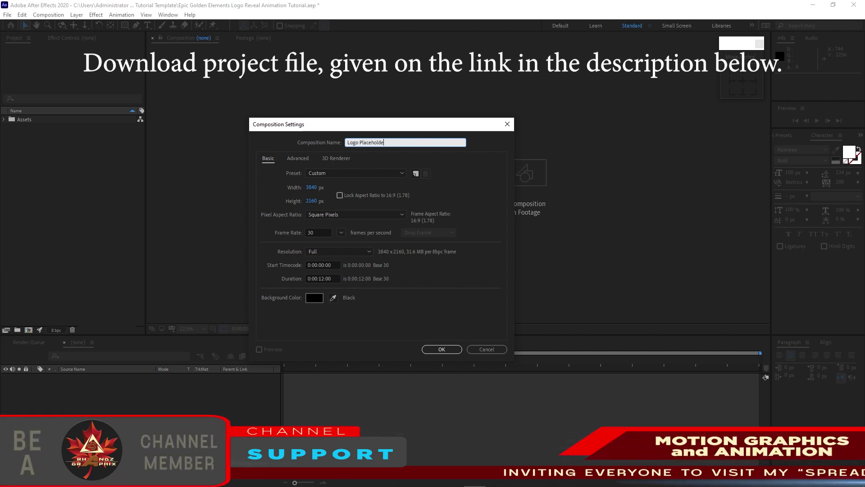
type("r")
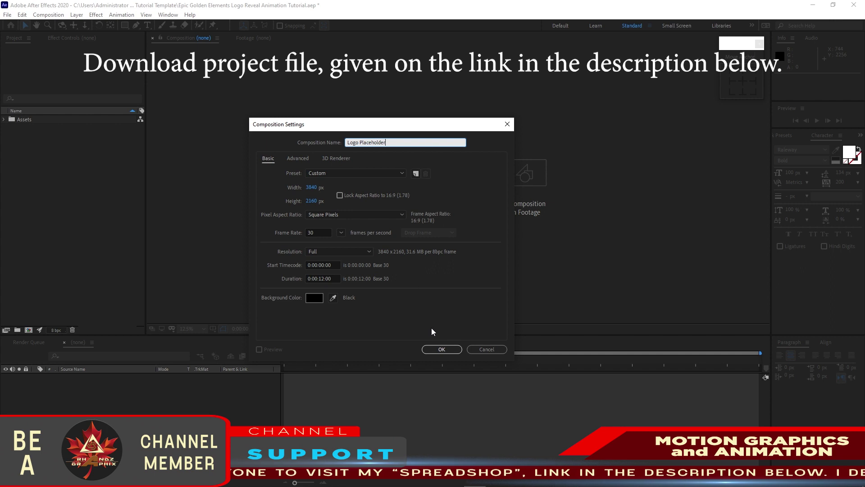
left_click(450, 350)
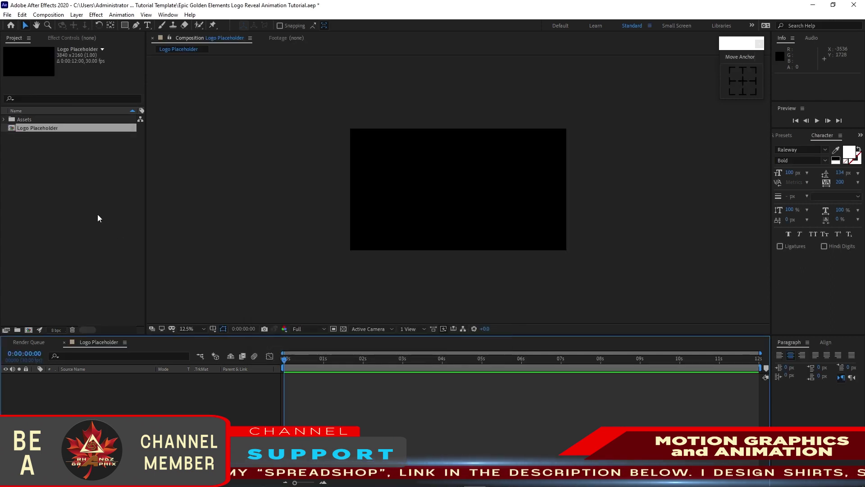
- Add RG Logo Horizontal.png from Assets > Image to the timeline and scale it to 70%
left_click(3, 119)
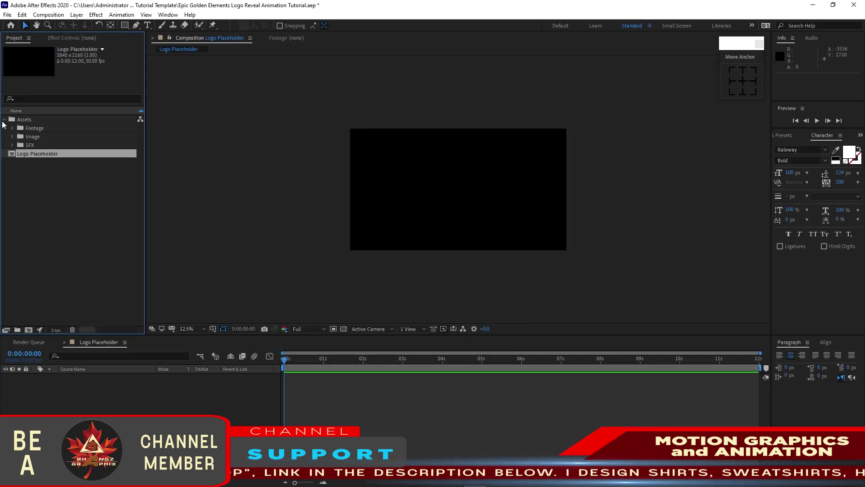
left_click(12, 137)
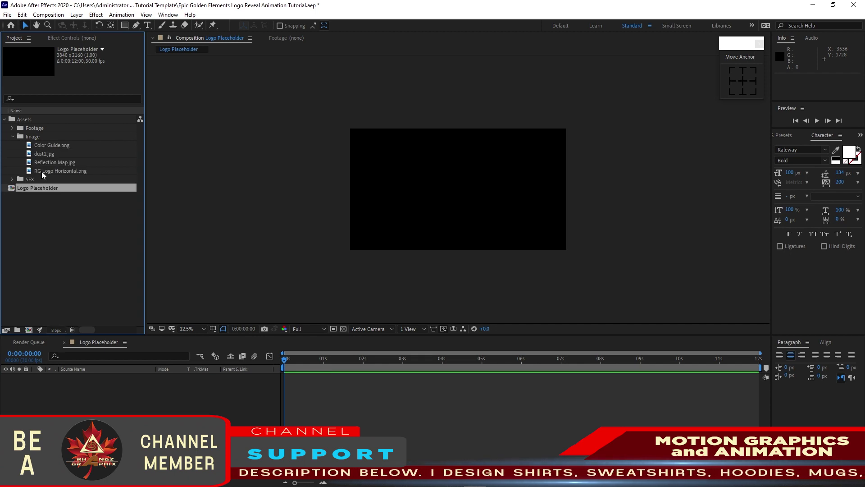
left_click_drag(41, 171, 71, 401)
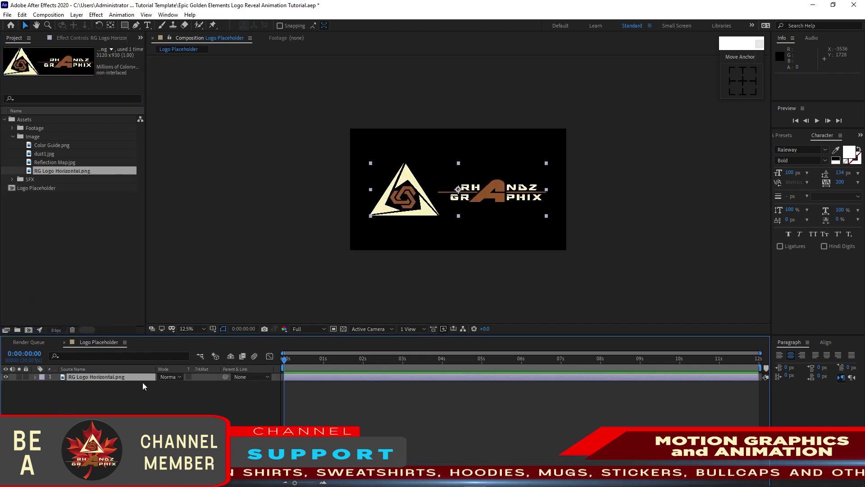
key("s")
left_click(173, 384)
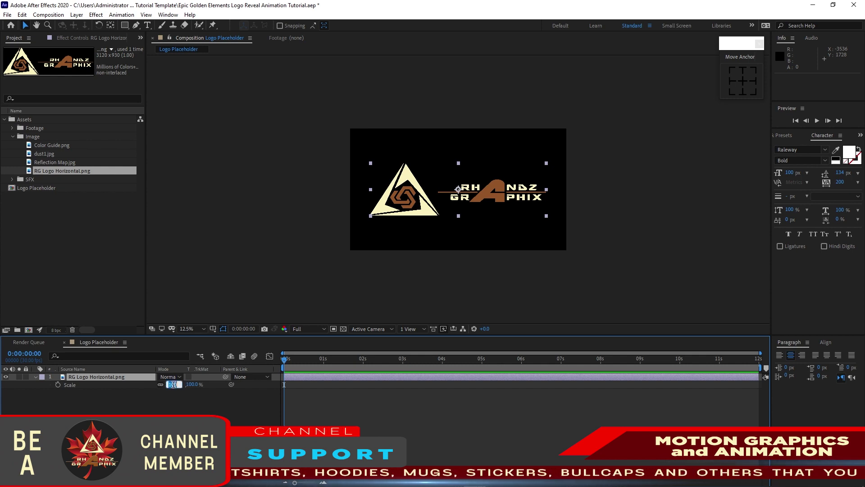
type("70")
key("Return")
- Show the Title/Action Safe guides and select the logo layer
left_click(213, 328)
left_click(237, 336)
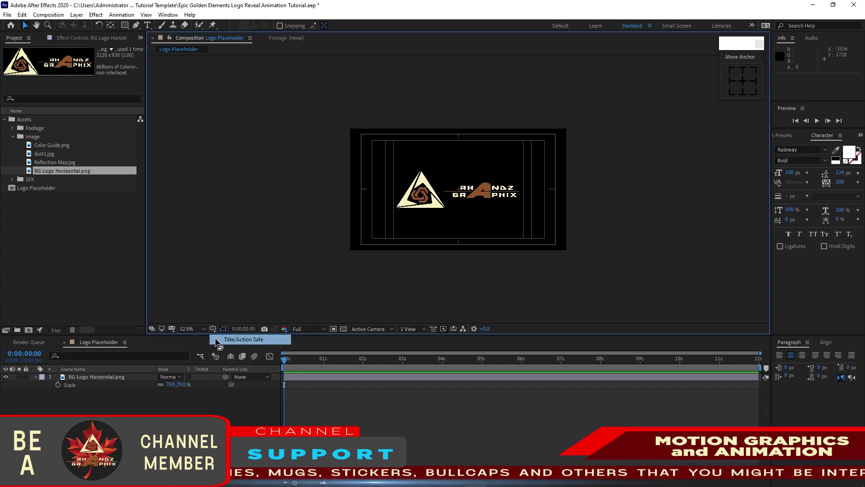
left_click(120, 380)
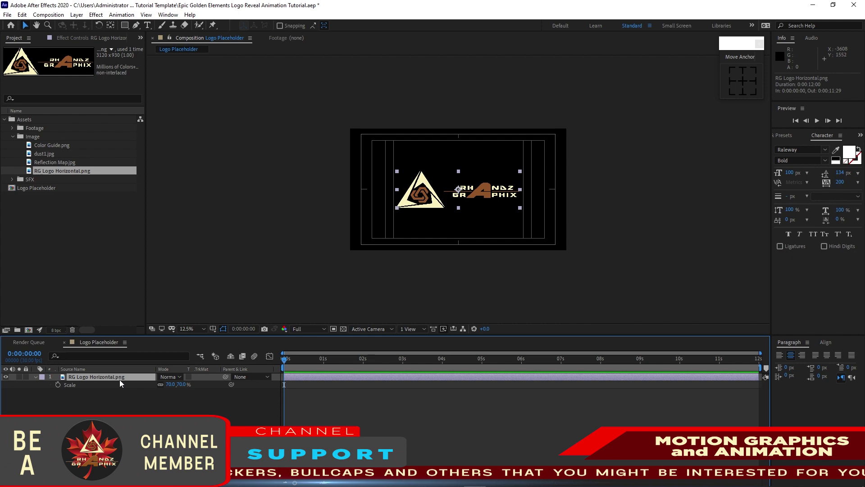
left_click(96, 14)
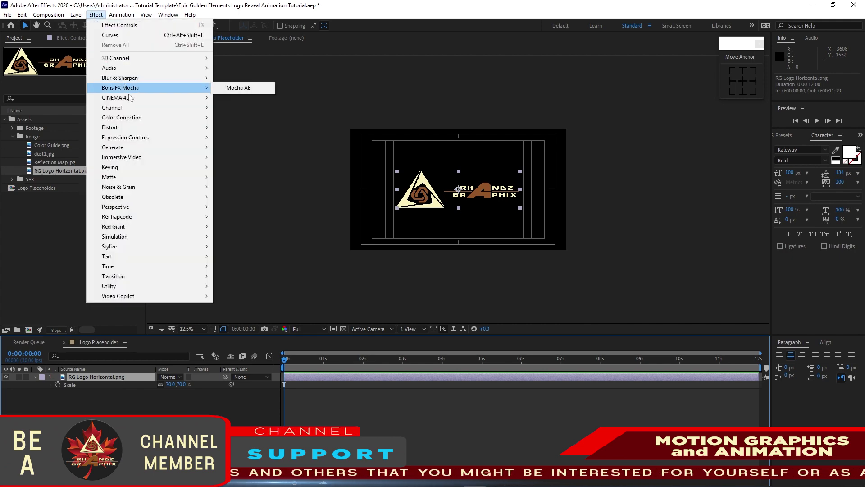
- Apply a Generate > Fill effect to the logo with the colour set to white
mouse_move(153, 150)
left_click(239, 296)
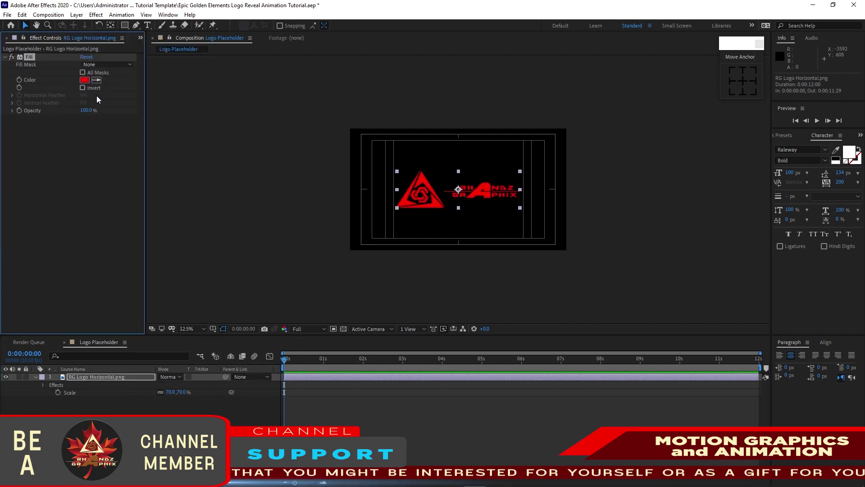
left_click(85, 80)
left_click(93, 98)
left_click(284, 99)
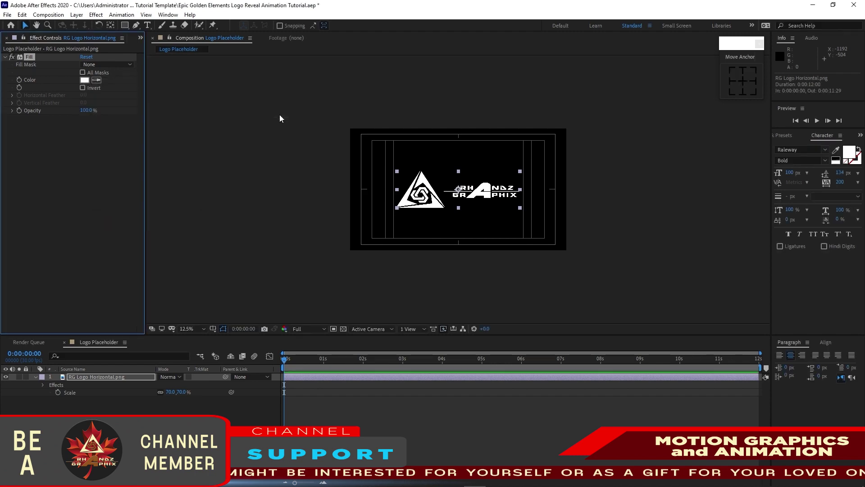
- Start Layer > Auto-trace on the selected logo layer
left_click(115, 376)
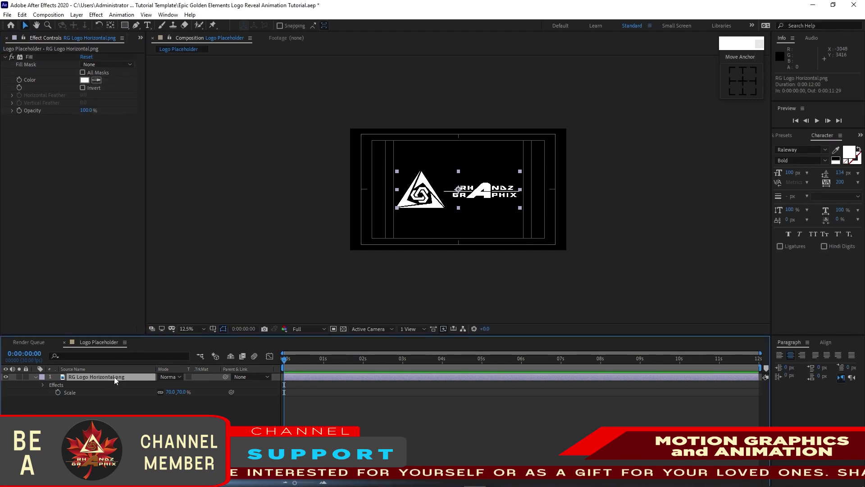
left_click(76, 14)
left_click(121, 304)
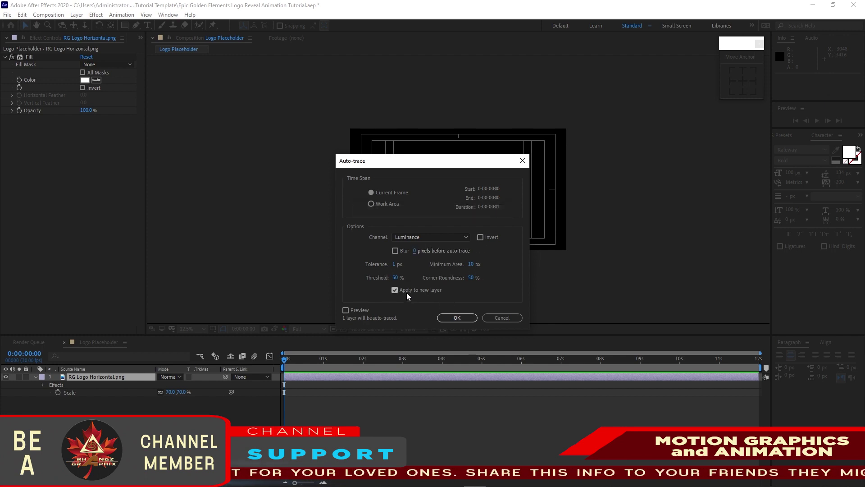
- Auto-trace the logo onto a new layer and turn off the original RG Logo layer's visibility
left_click(457, 317)
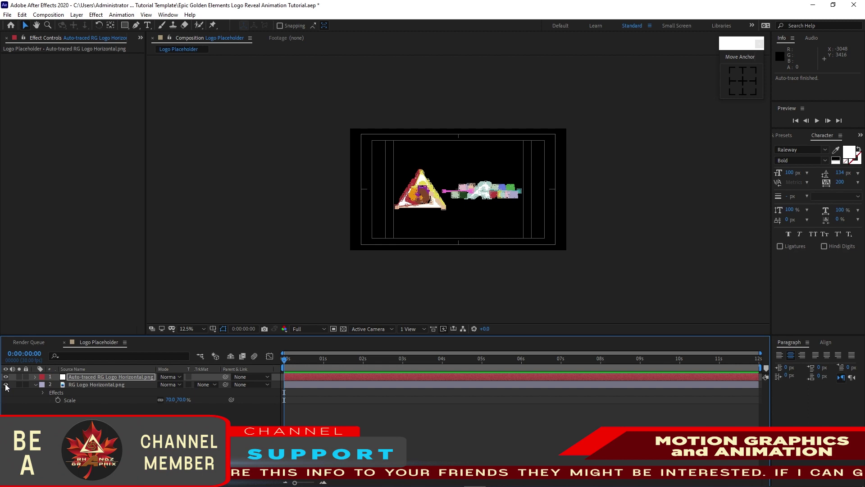
left_click(5, 384)
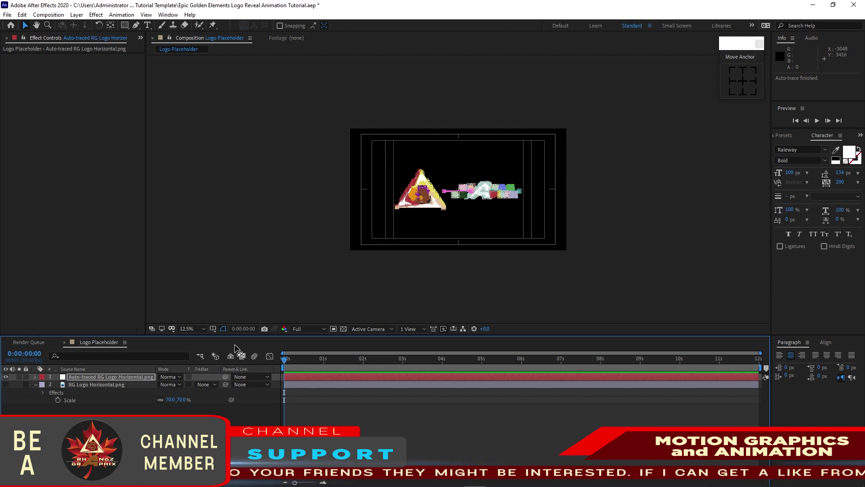
- Create a new 3840×2160 composition named 'Reflection'
left_click(60, 16)
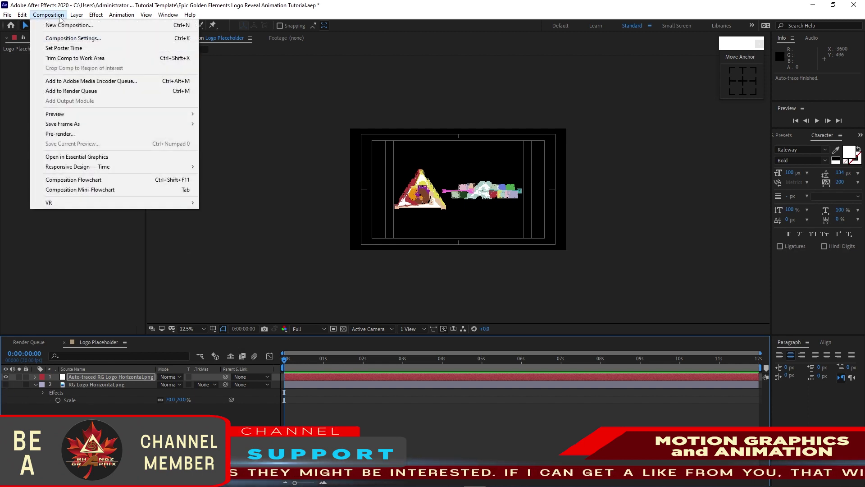
left_click(73, 38)
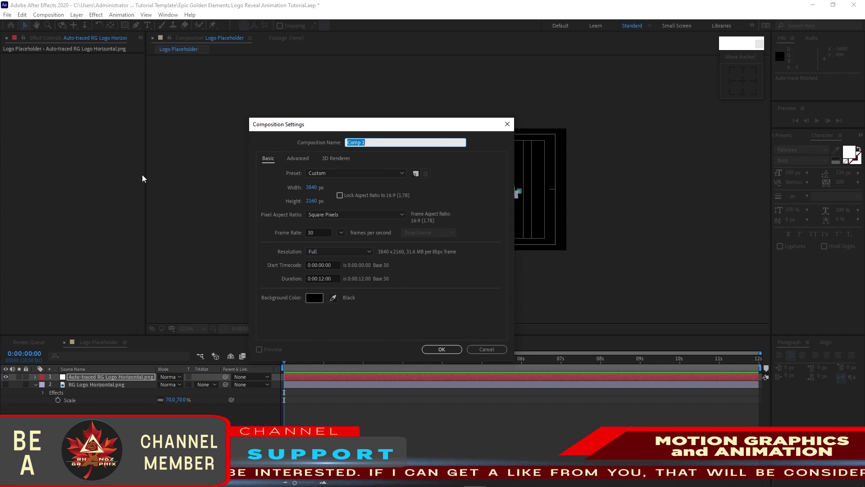
type("Reflection")
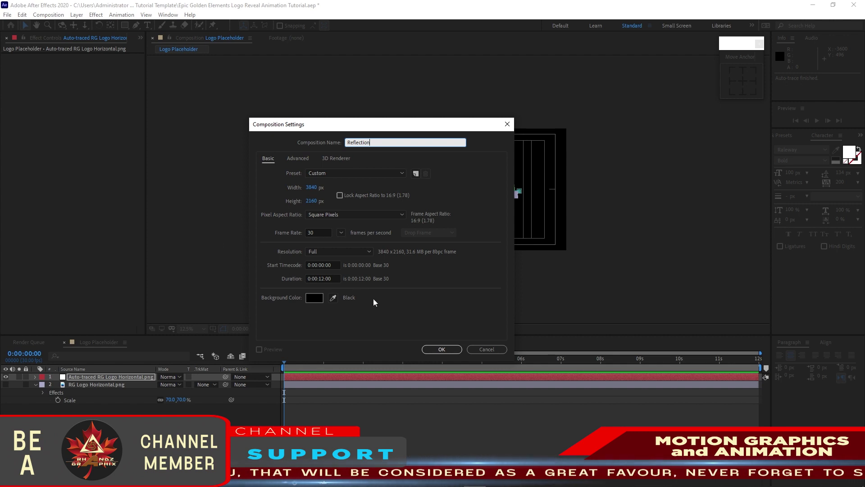
left_click(435, 350)
- Add Reflection Map.jpg to the Reflection comp and apply Stylize > Motion Tile
left_click(14, 38)
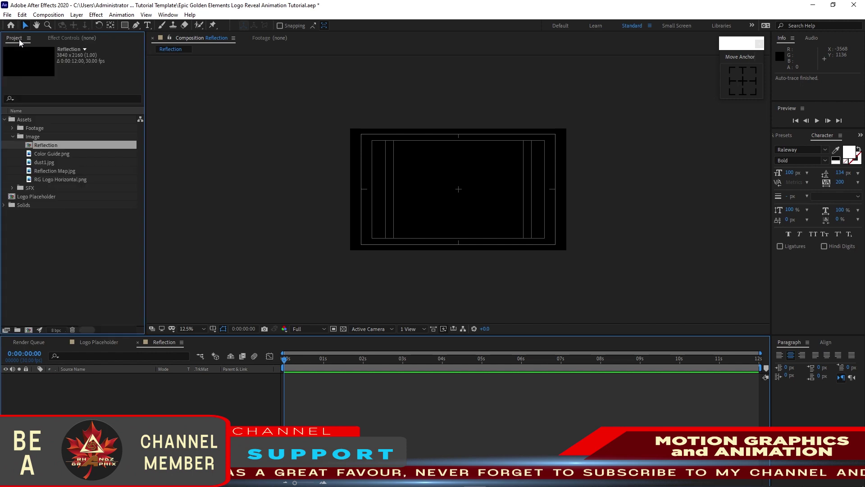
left_click(45, 162)
left_click_drag(44, 164, 137, 378)
left_click(96, 14)
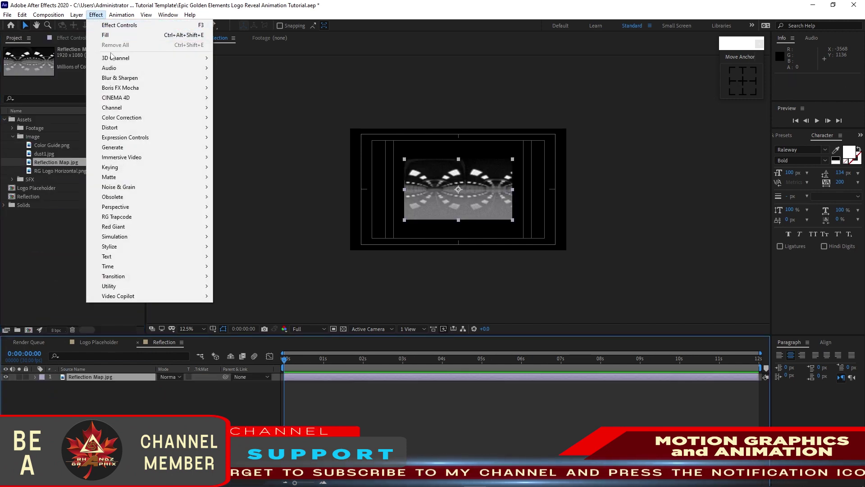
mouse_move(130, 255)
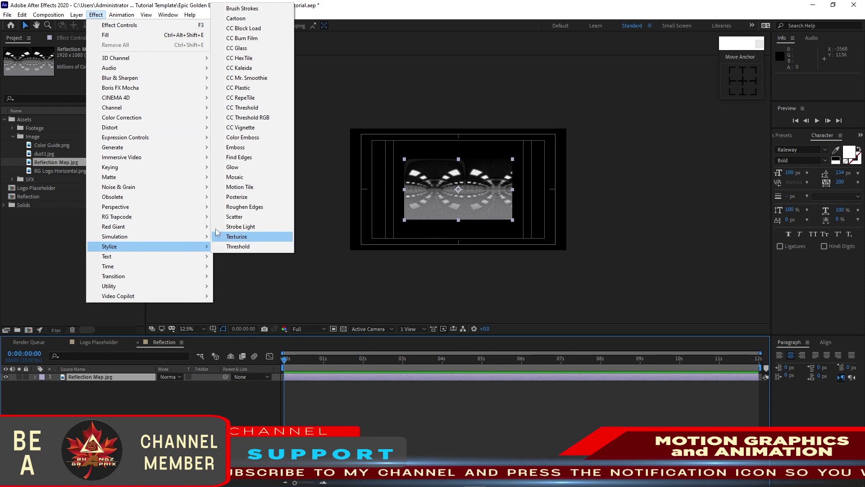
left_click(239, 189)
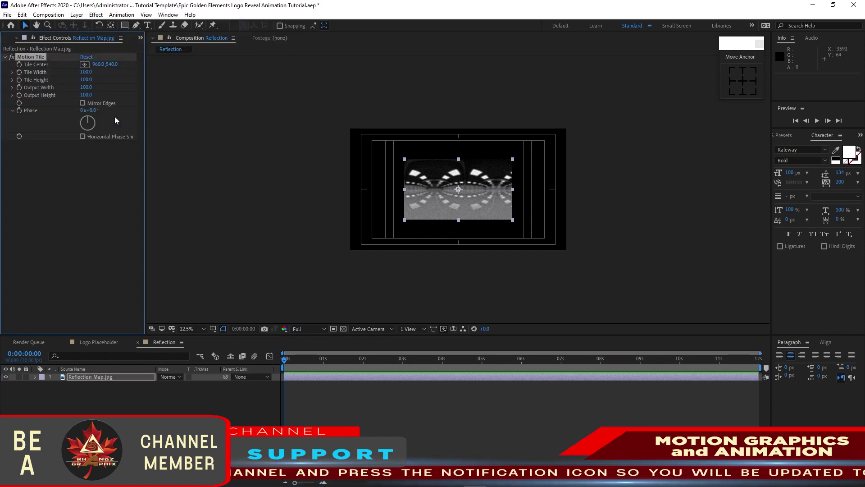
- Set Motion Tile output width 500, height 200, mirror edges, and tile centre 976,772
left_click(86, 88)
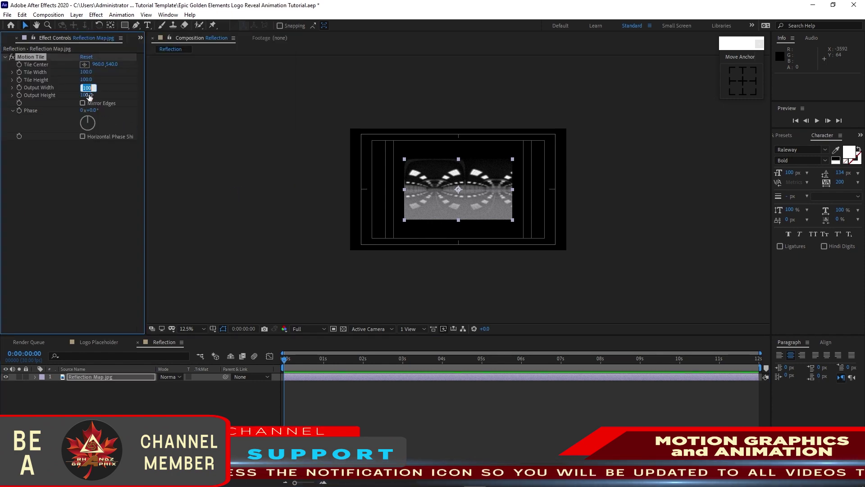
type("500")
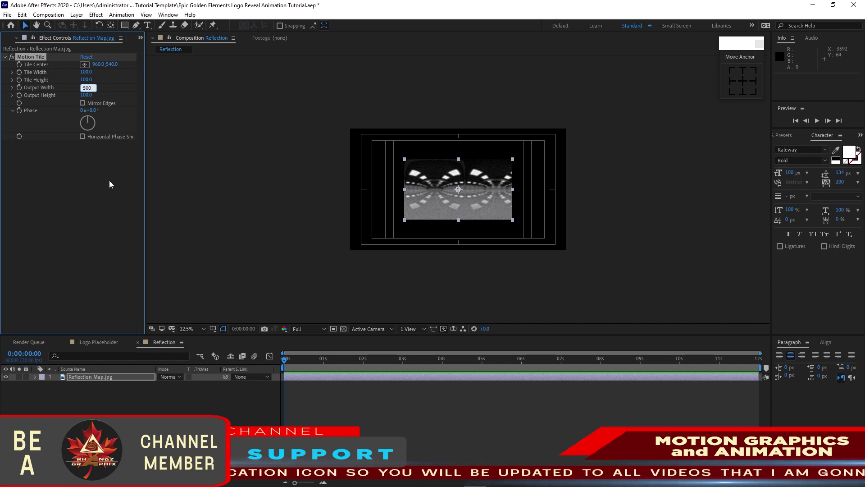
key("Tab")
type("2")
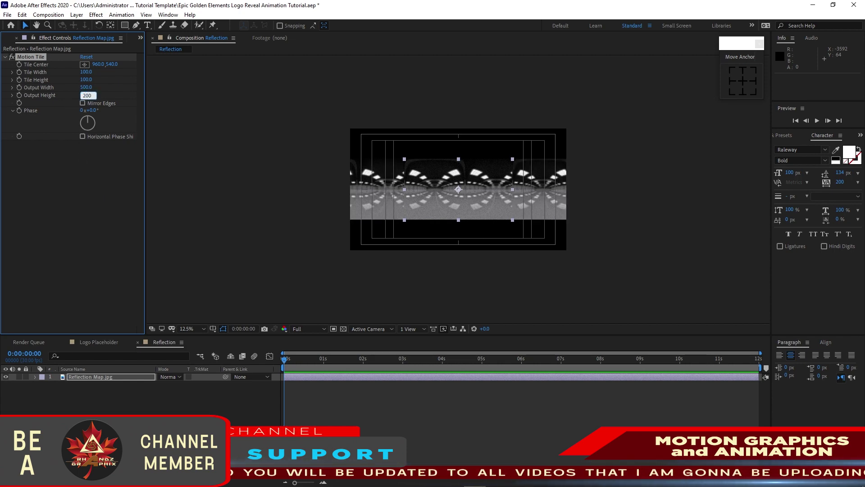
type("00")
left_click(83, 103)
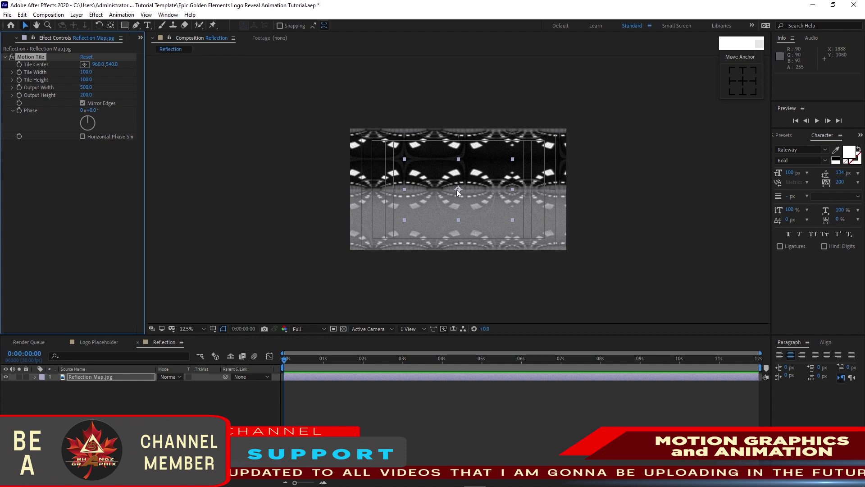
left_click_drag(457, 190, 459, 202)
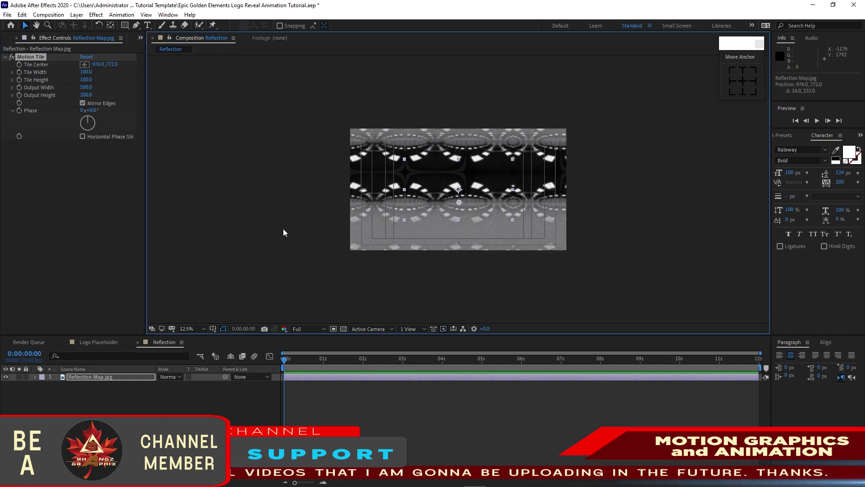
left_click(43, 15)
left_click(54, 22)
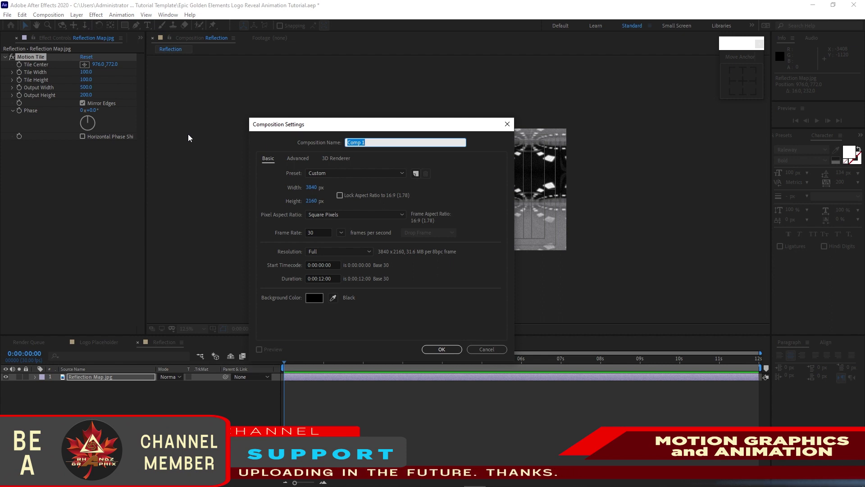
- Name the new composition 'Logo Reflection' and confirm its settings
type("Lo")
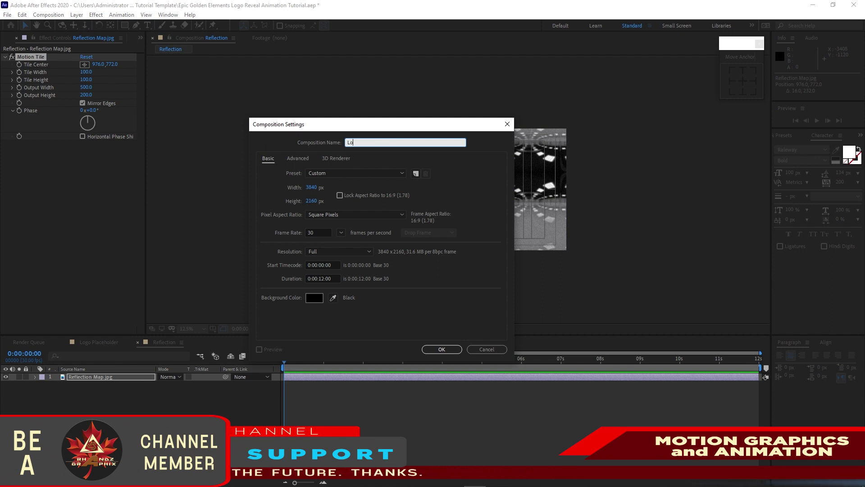
type("go Ref")
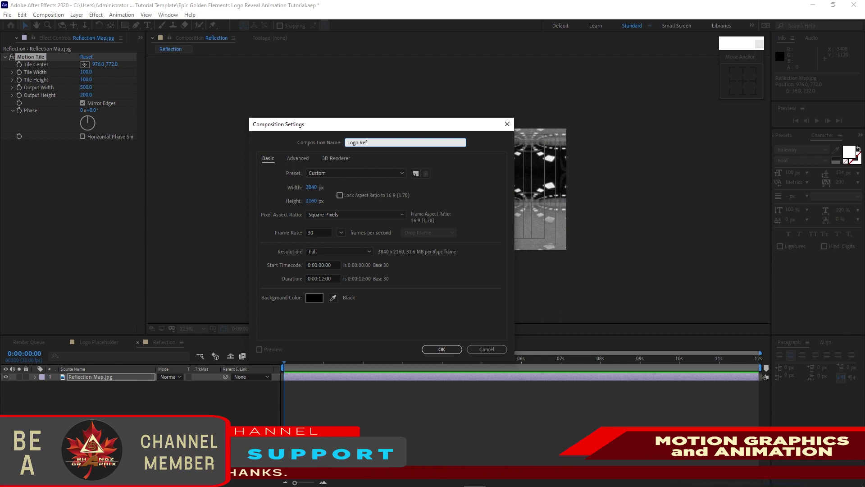
type("lection")
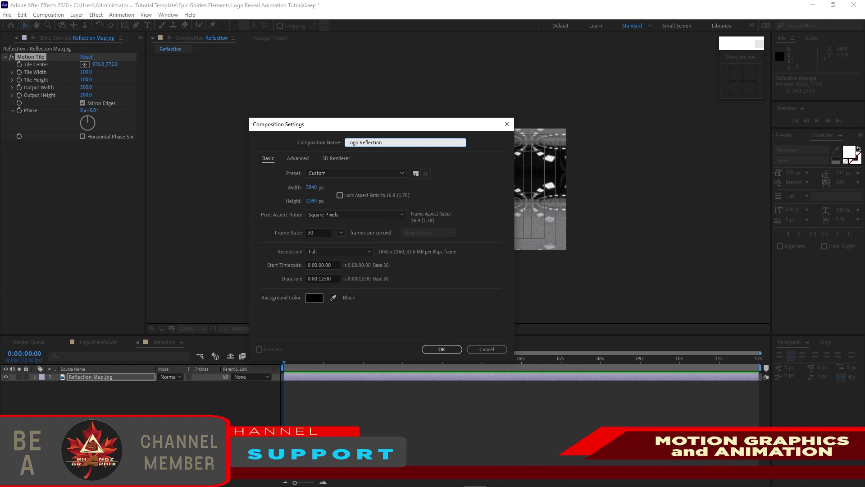
left_click(439, 349)
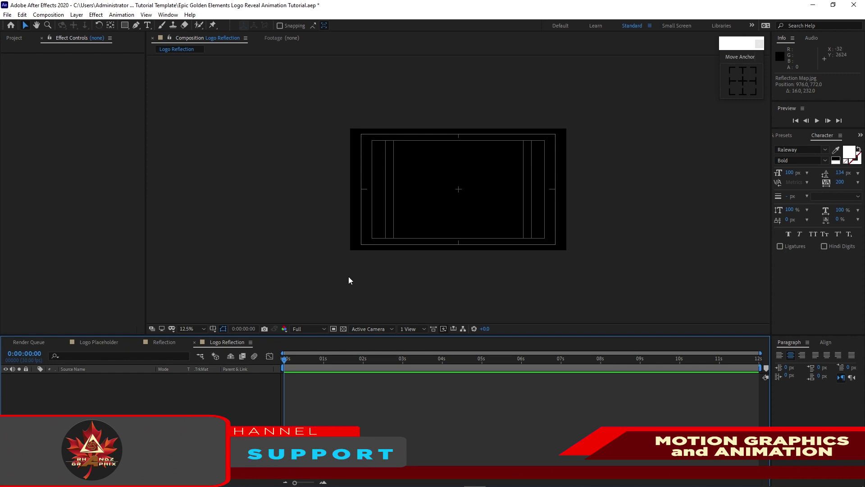
- Add the Reflection and Logo Placeholder comps, setting Reflection's Track Matte to Alpha Matte 'Logo Placeholder'
left_click(14, 38)
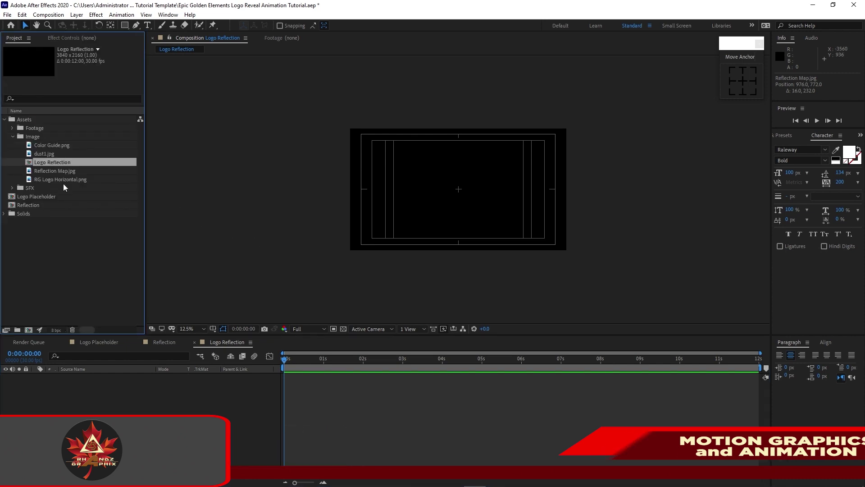
left_click_drag(48, 206, 74, 370)
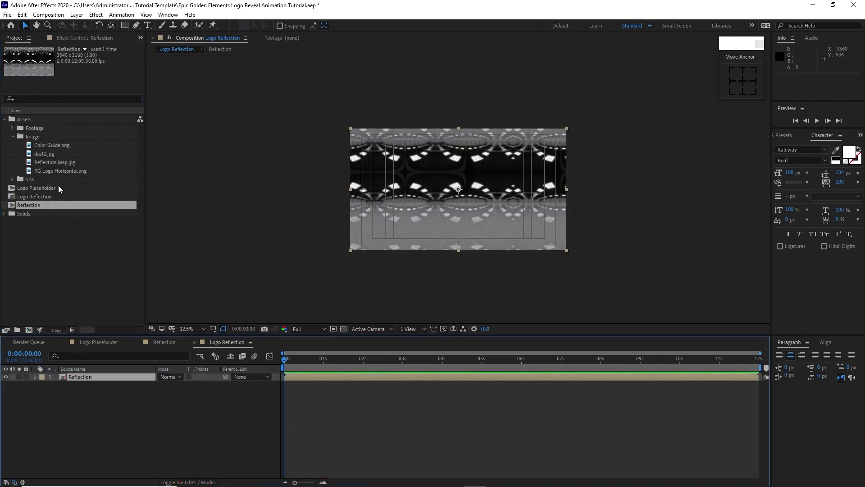
left_click_drag(58, 186, 75, 376)
left_click(206, 384)
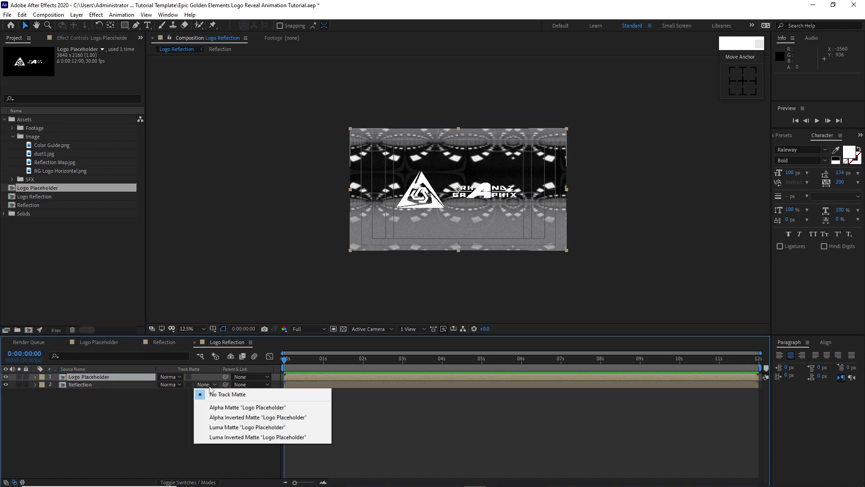
left_click(220, 407)
left_click(123, 383)
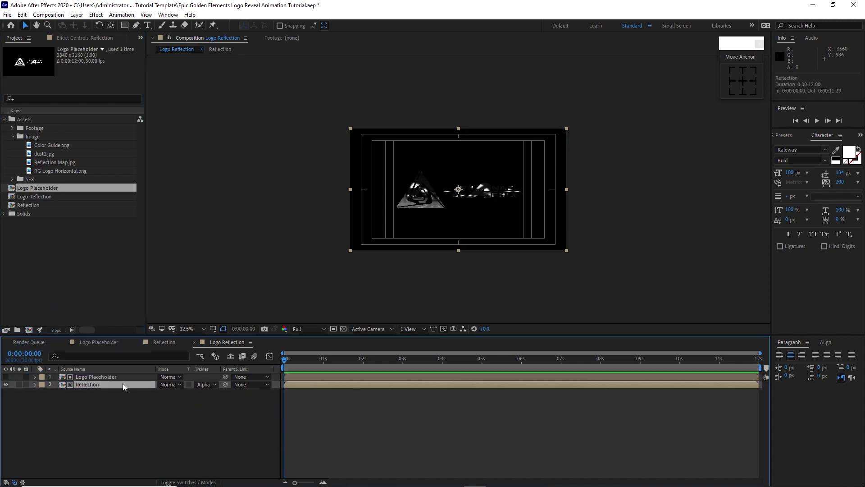
left_click(96, 14)
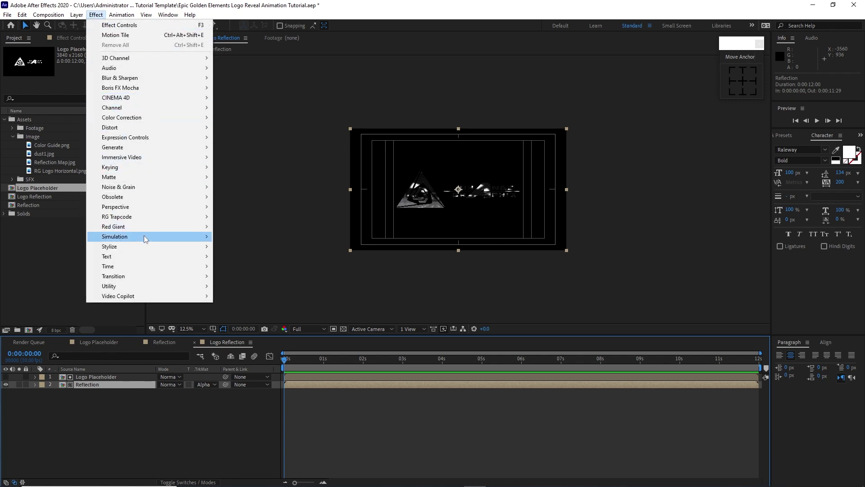
- Apply Simulation > CC Glass to Reflection with Logo Placeholder as the bump map
mouse_move(149, 247)
left_click(237, 48)
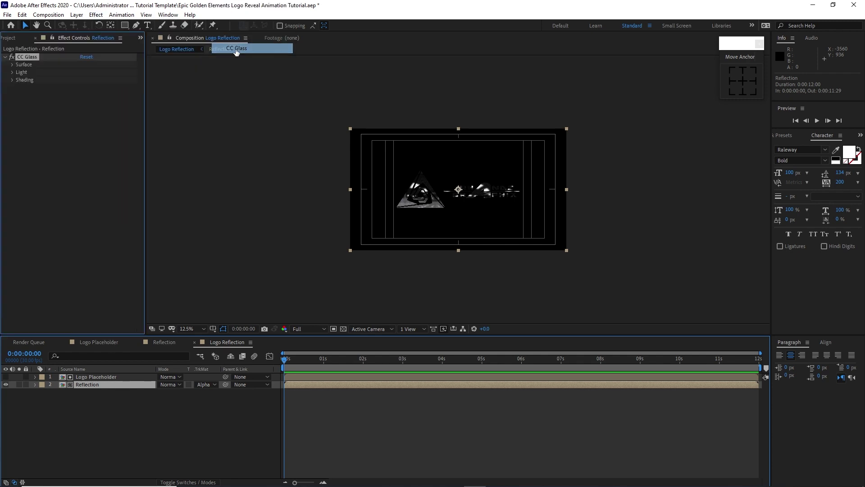
left_click(12, 64)
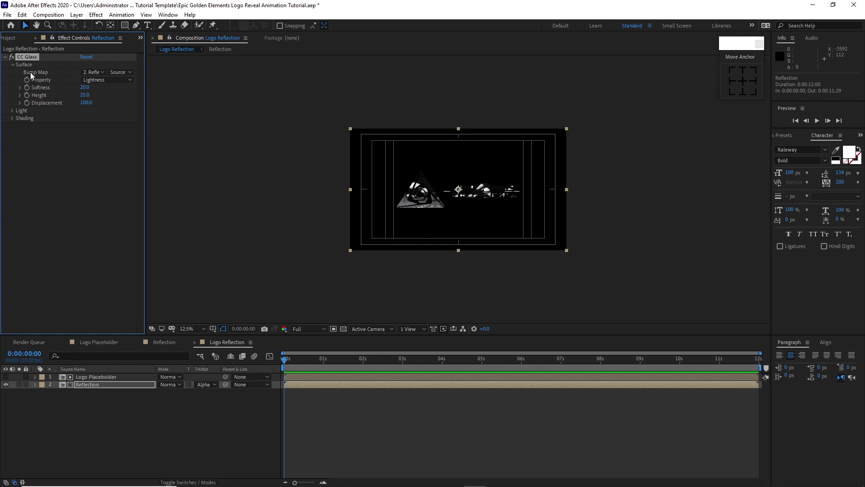
left_click(93, 73)
left_click(97, 93)
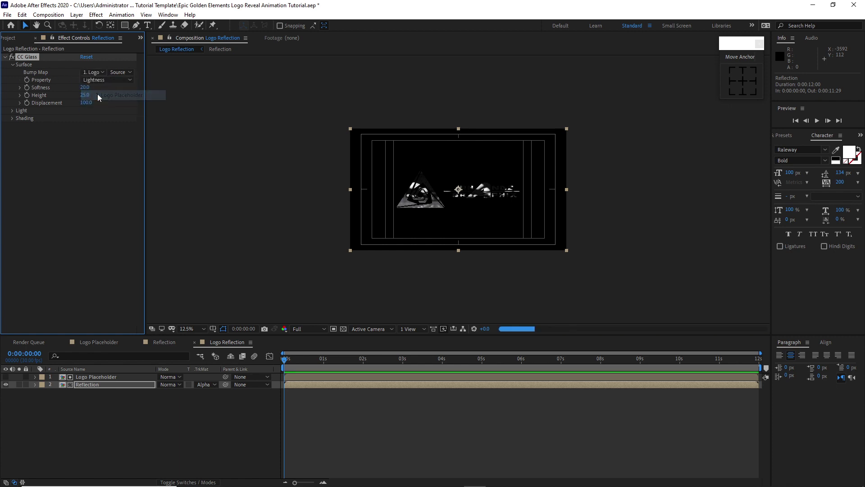
- Set CC Glass softness 25, height -45, displacement 500 and light height -46
left_click(84, 87)
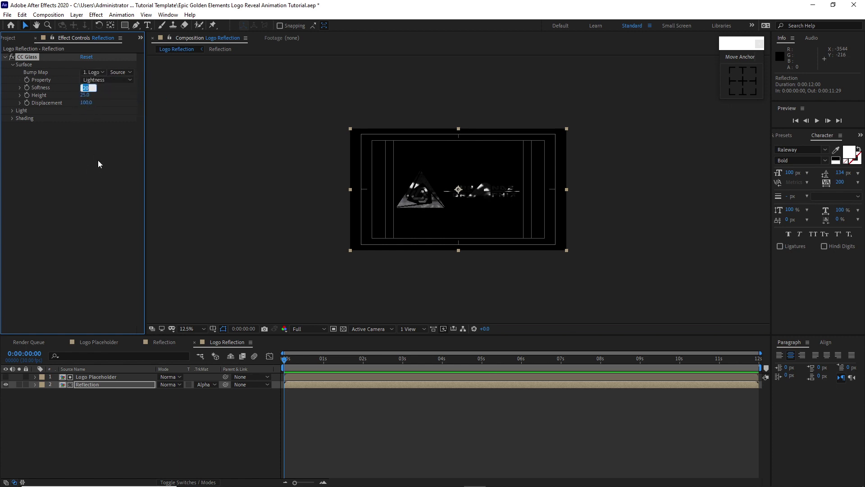
type("25")
key("Tab")
type("-45")
key("Tab")
type("500")
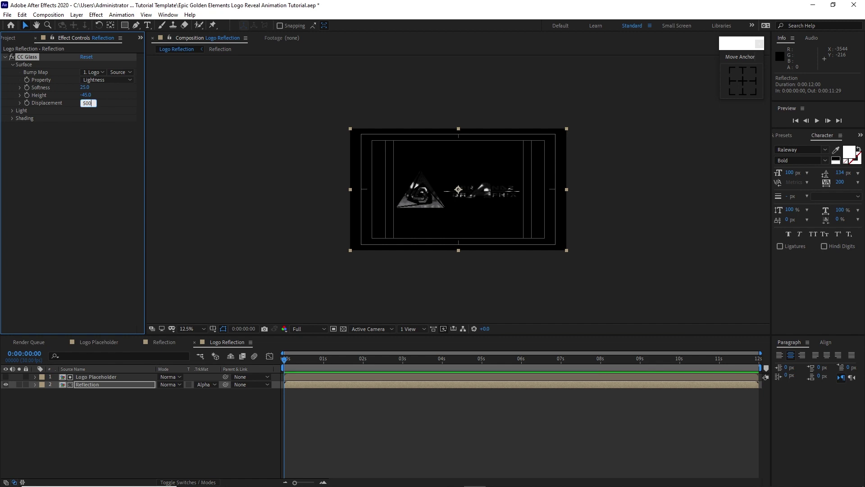
left_click(12, 111)
left_click(87, 148)
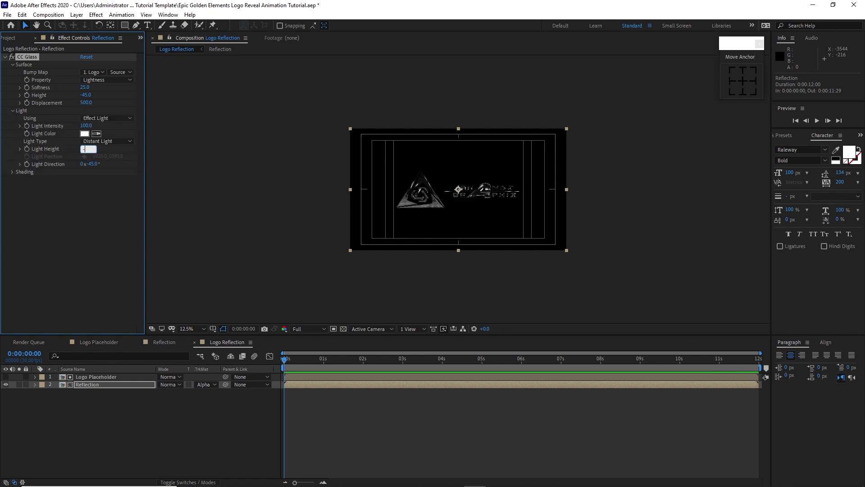
left_click(73, 203)
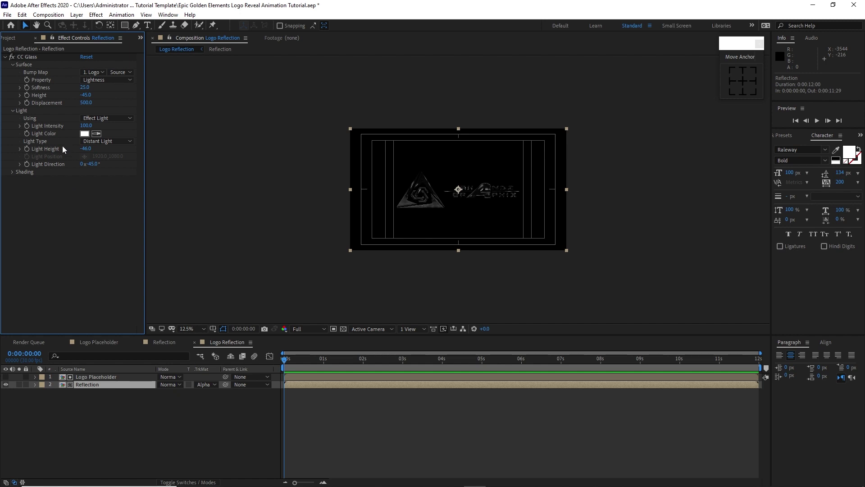
left_click(96, 15)
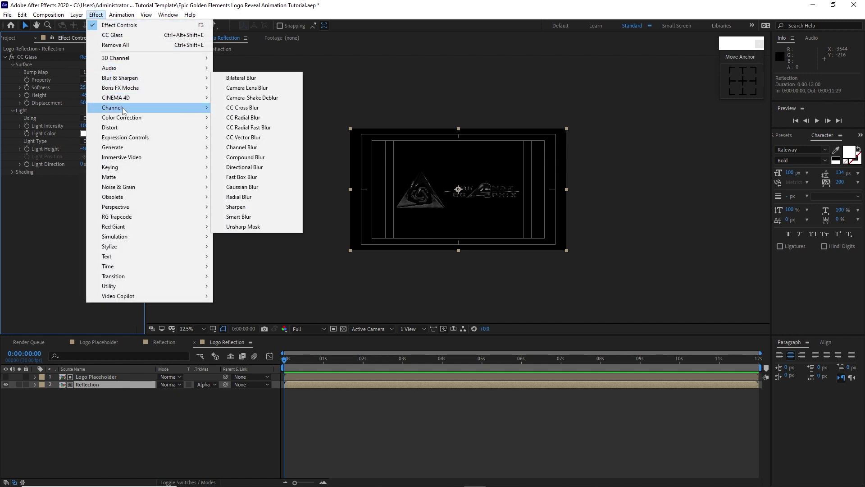
- Apply Distort > CC Blobbylize using Logo Placeholder as blob layer, softness 0, cut away 10
mouse_move(127, 128)
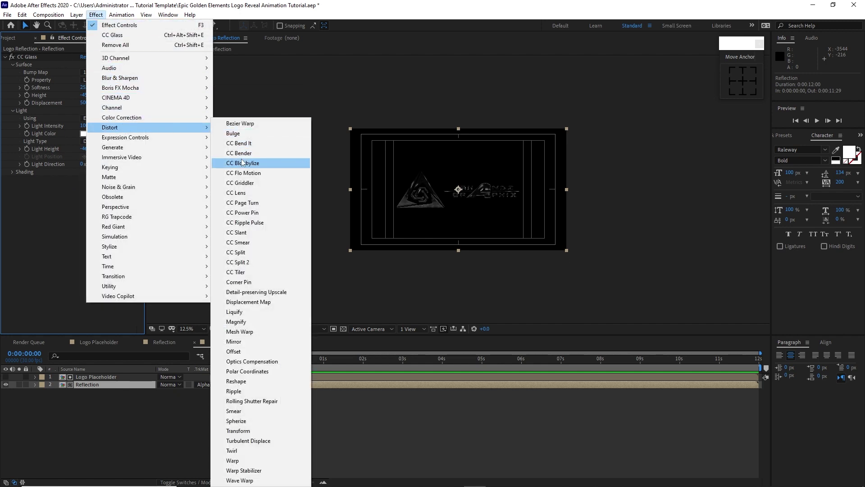
left_click(237, 163)
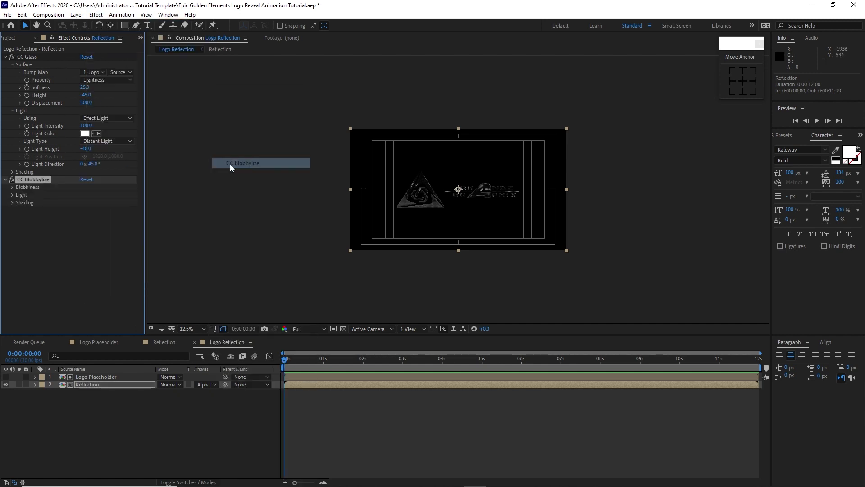
left_click(12, 187)
left_click(88, 195)
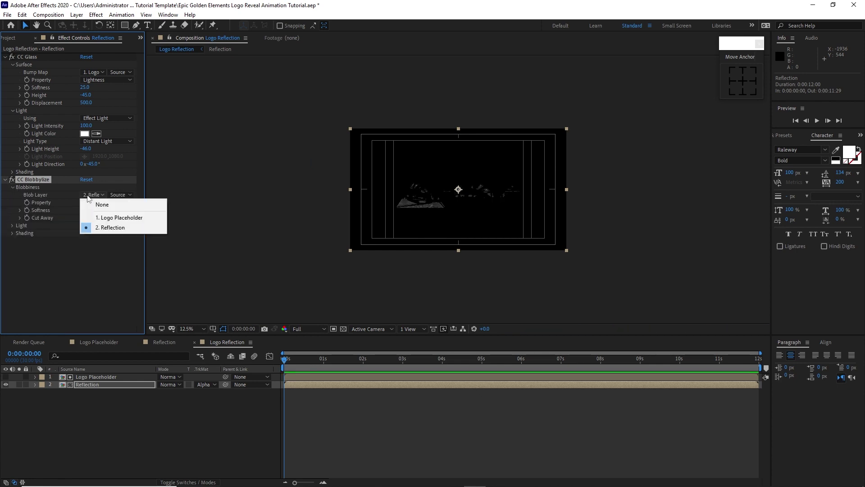
left_click(110, 217)
left_click(85, 210)
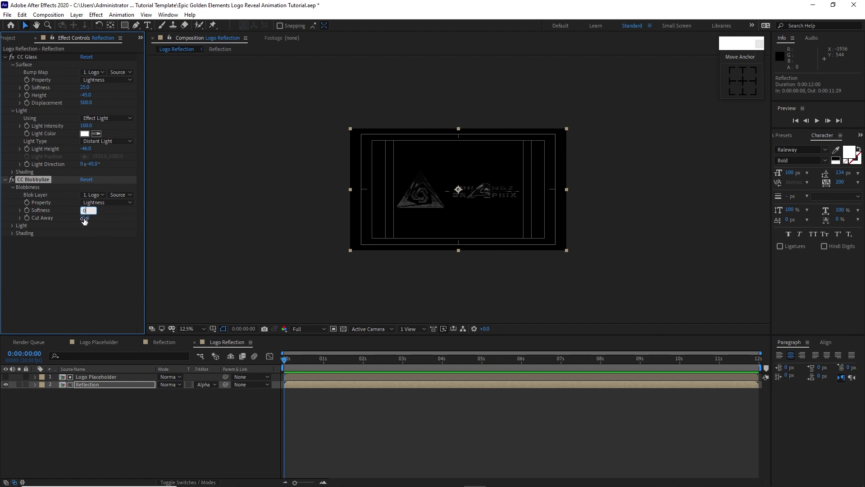
left_click(84, 218)
left_click(79, 256)
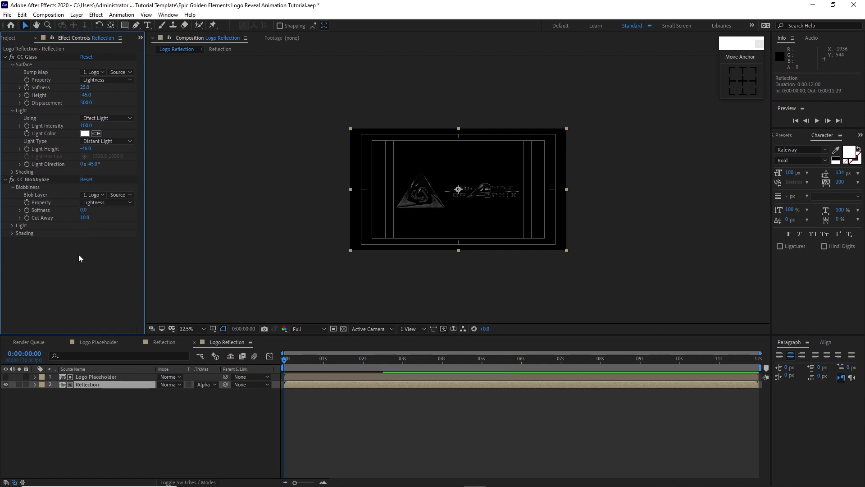
- Add Adjustment Layer 1 and move it to the top of the Logo Reflection stack
left_click(76, 14)
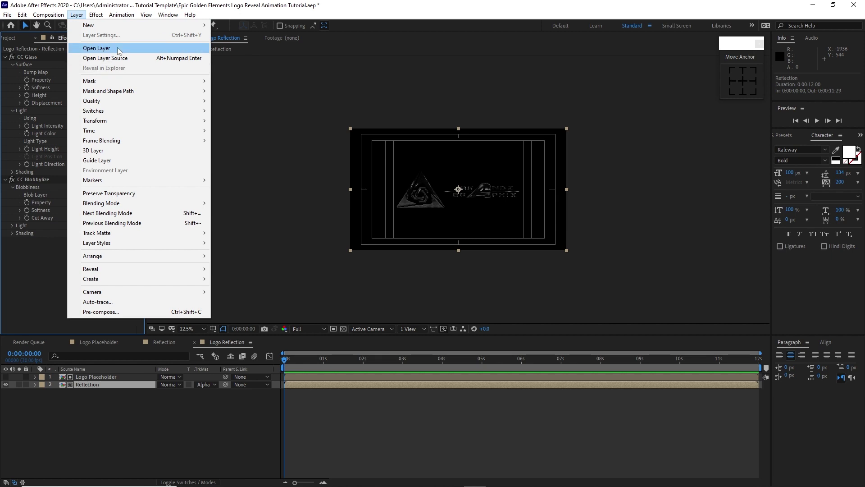
mouse_move(90, 25)
left_click(238, 84)
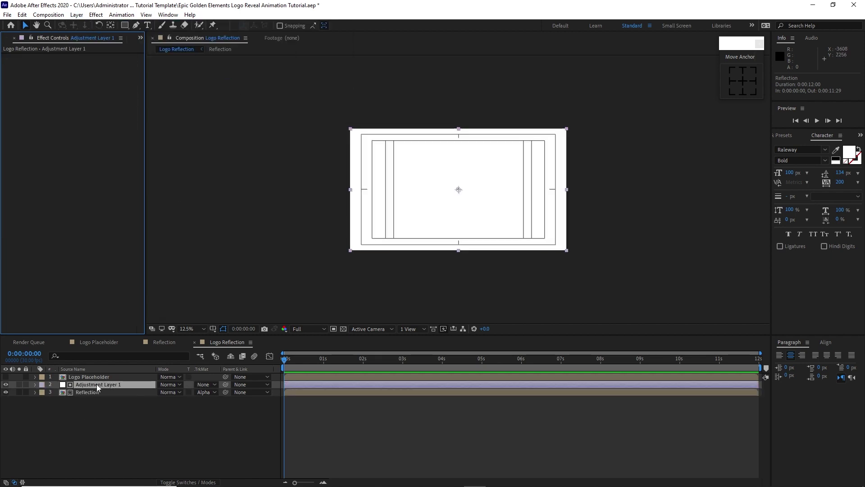
left_click_drag(96, 383, 96, 374)
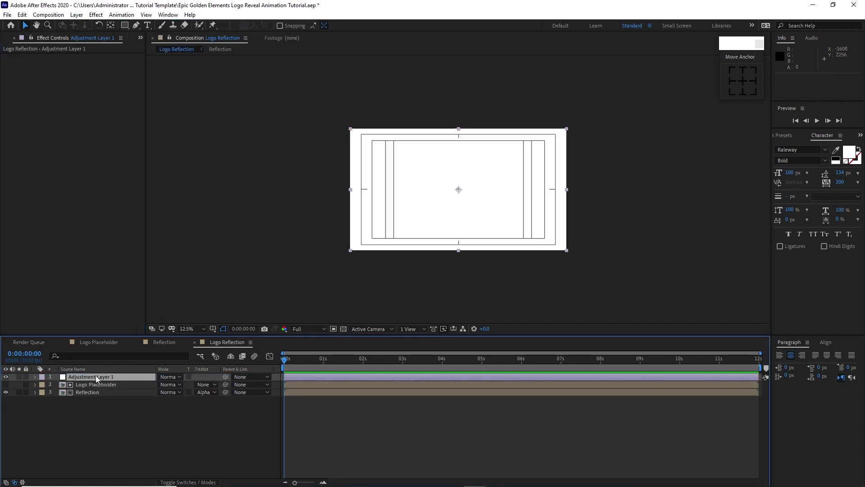
- Apply Curves to Adjustment Layer 1, raising the red curve and lifting the green curve
left_click(96, 15)
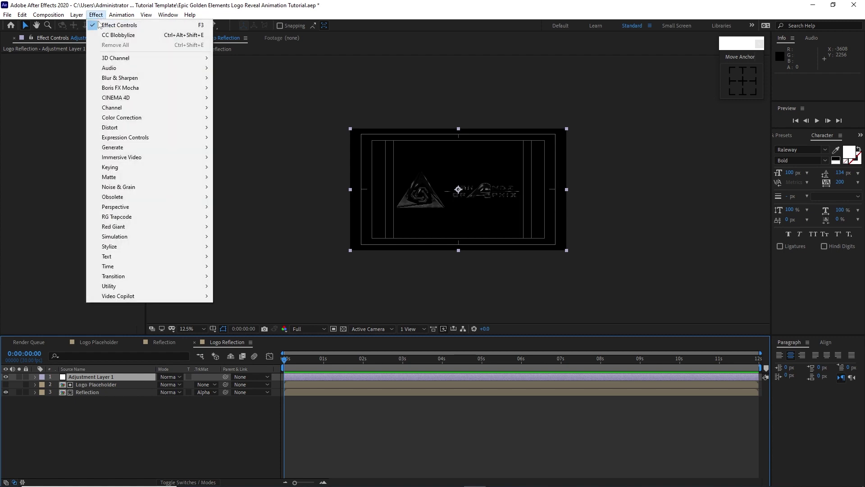
mouse_move(131, 119)
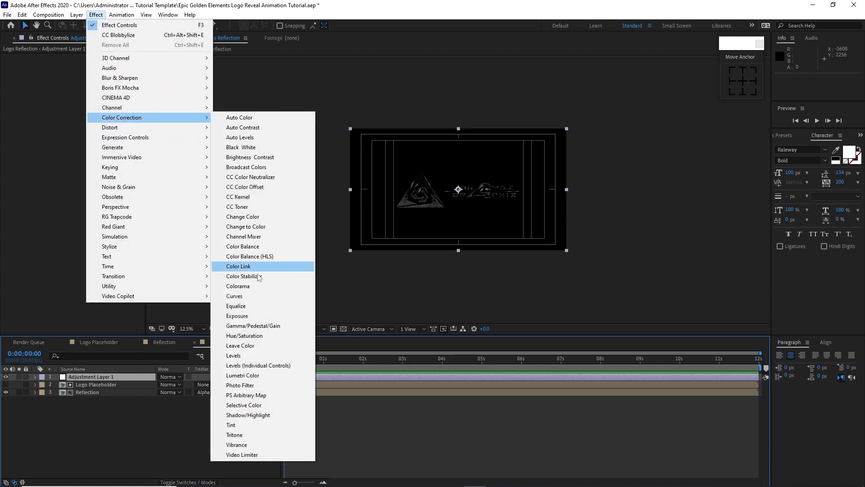
left_click(239, 296)
left_click(100, 65)
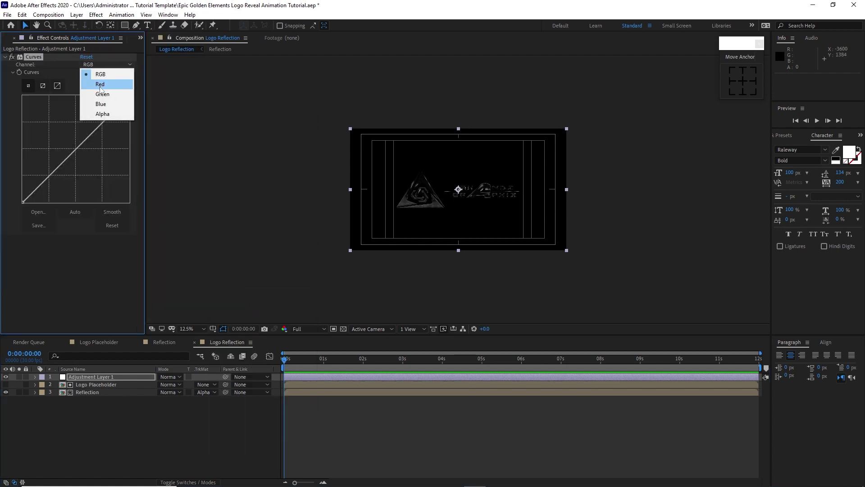
left_click(100, 83)
left_click_drag(75, 150, 65, 134)
left_click(93, 66)
left_click(100, 91)
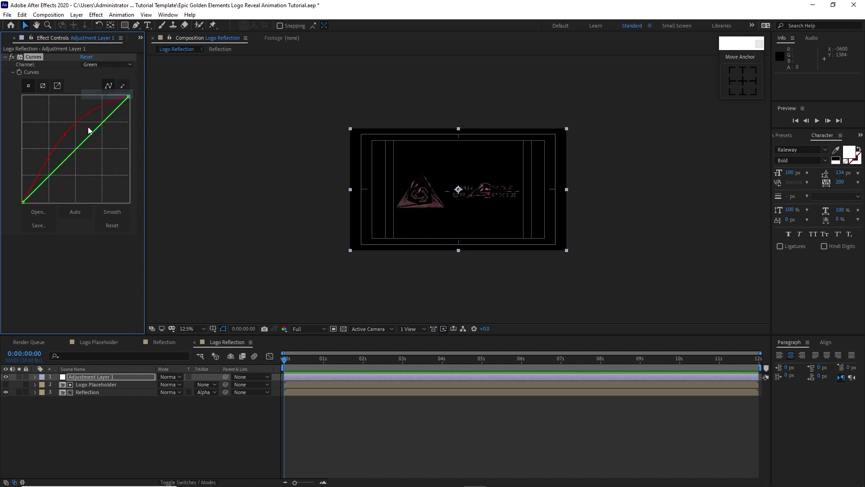
mouse_move(77, 150)
left_mouse_down()
mouse_move(72, 142)
mouse_move(84, 155)
left_mouse_up()
- Check the Blue channel, brighten the combined RGB curve, and zoom the preview to 25%
left_click(106, 64)
left_click(101, 104)
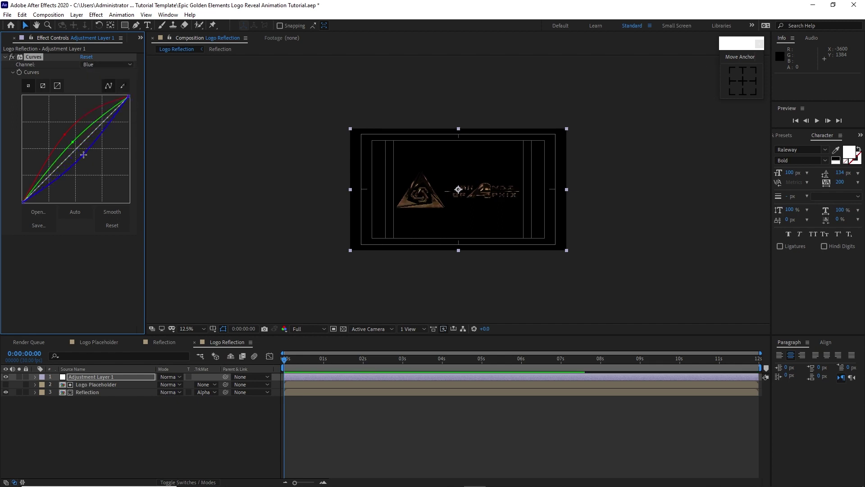
left_click(97, 65)
left_click(96, 72)
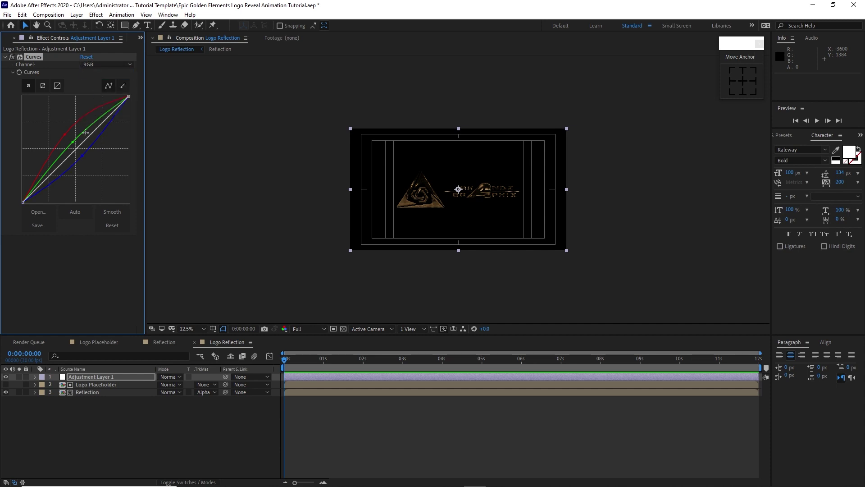
left_click_drag(80, 145, 70, 133)
key("period")
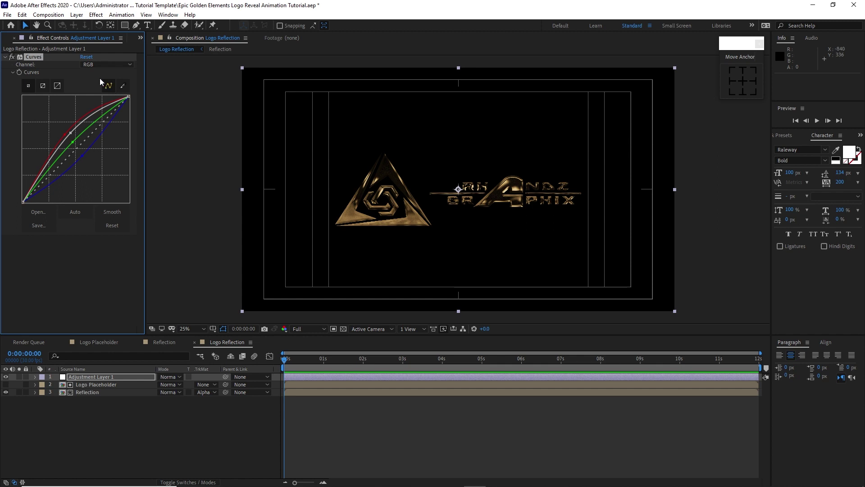
- Create a new composition named Matte
left_click(48, 15)
left_click(58, 37)
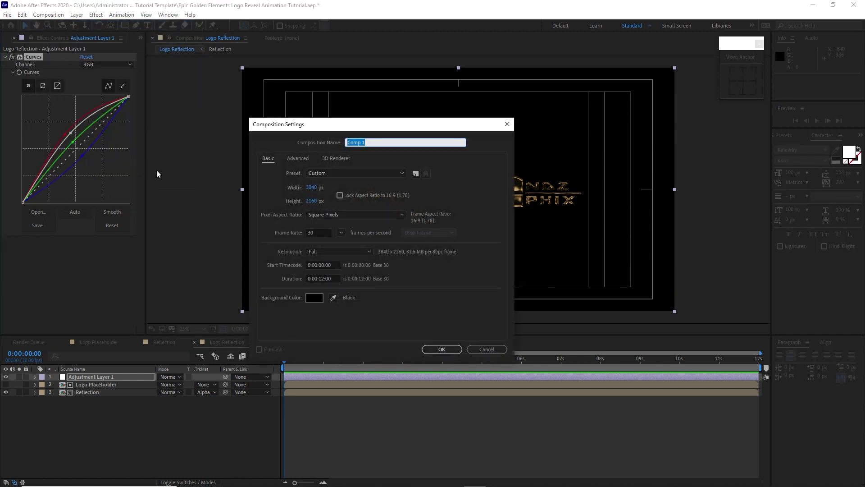
type("Matte")
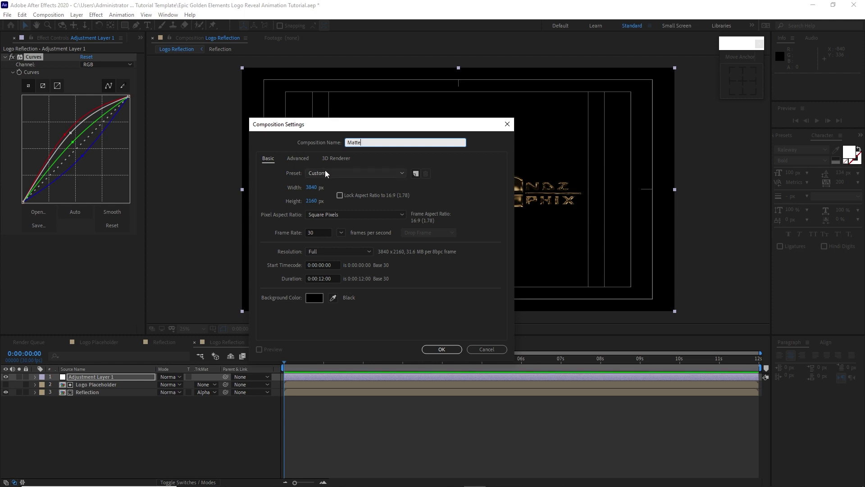
left_click(442, 349)
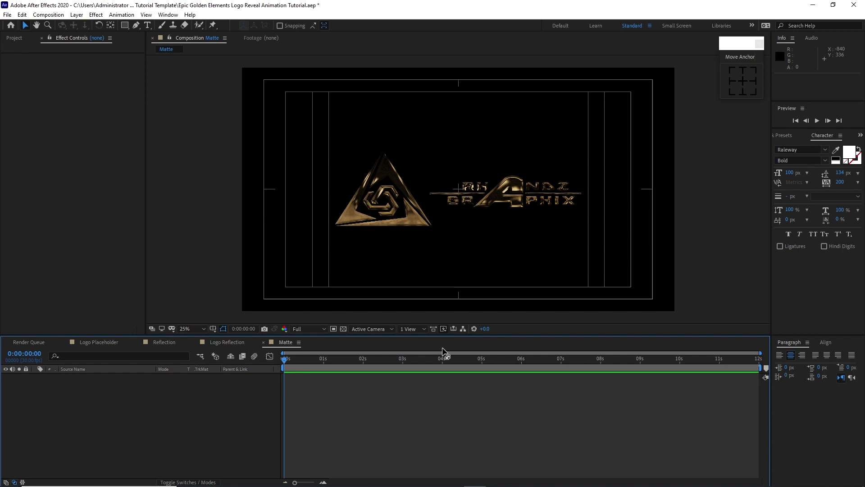
- Add Transition.mp4 to Matte, fit it to the comp, and scrub to preview
left_click(17, 38)
left_click(13, 128)
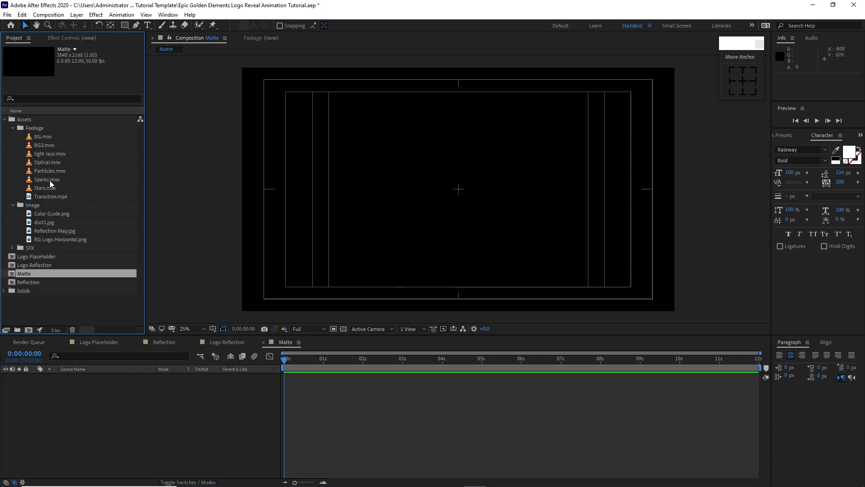
left_click_drag(53, 194, 85, 406)
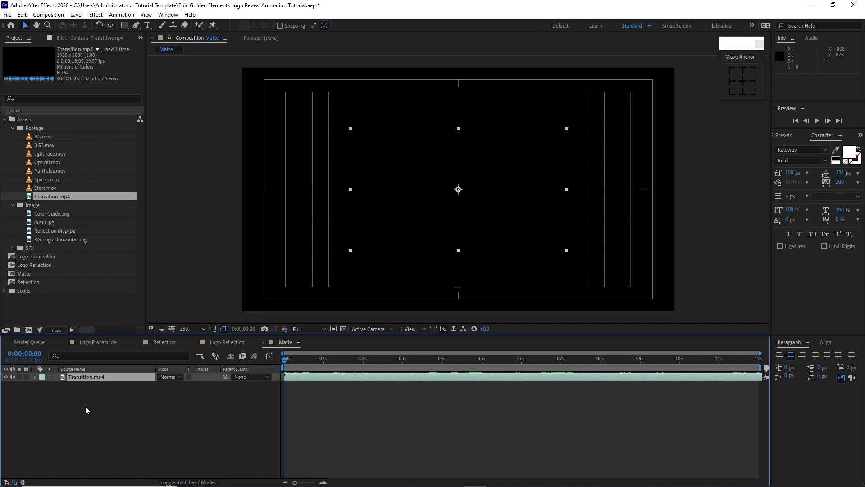
right_click(115, 377)
mouse_move(180, 159)
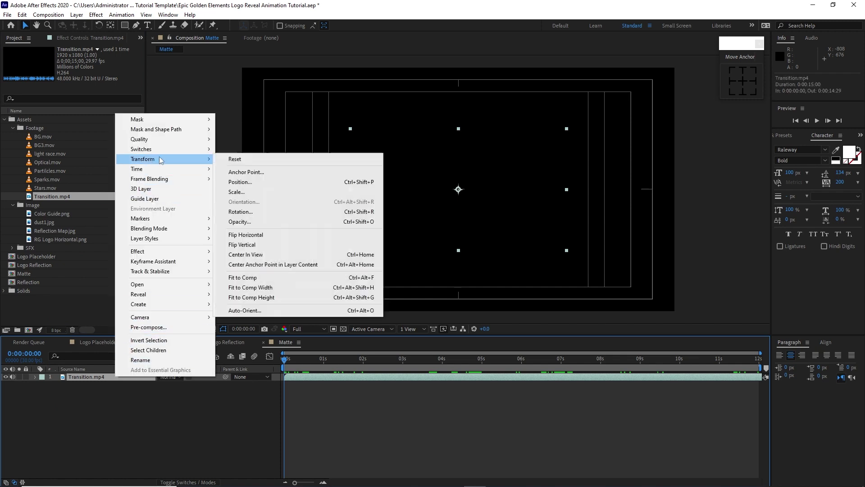
left_click(248, 278)
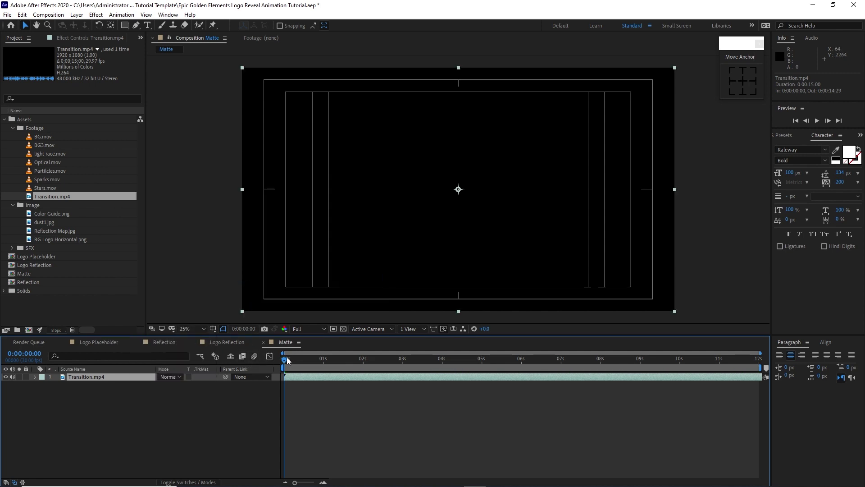
left_click_drag(287, 361, 499, 326)
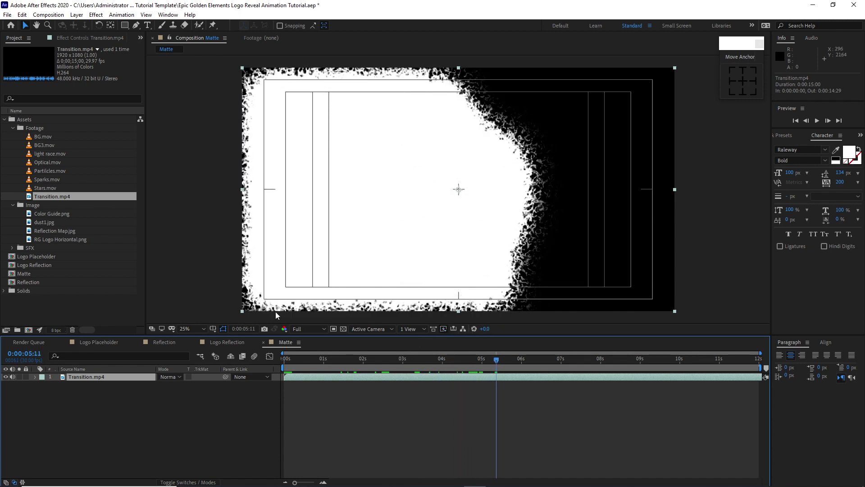
- Collapse the project folders and create a new composition named Logo Matte
left_click(13, 128)
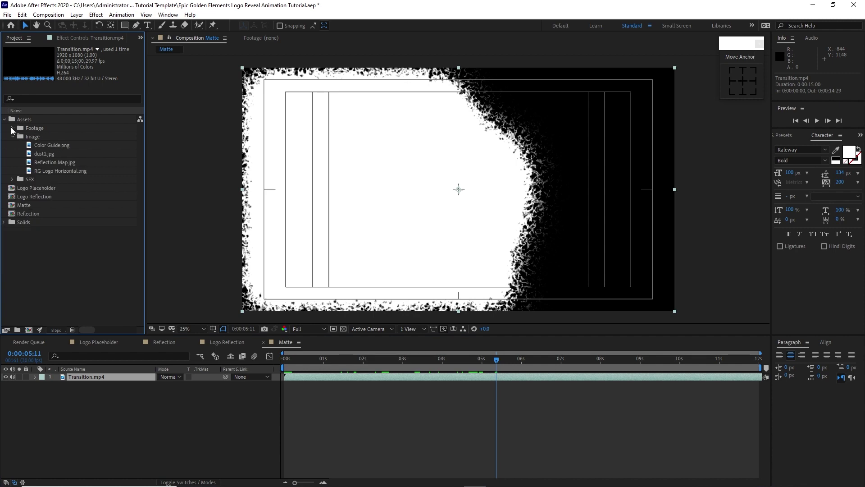
left_click(13, 136)
left_click(4, 119)
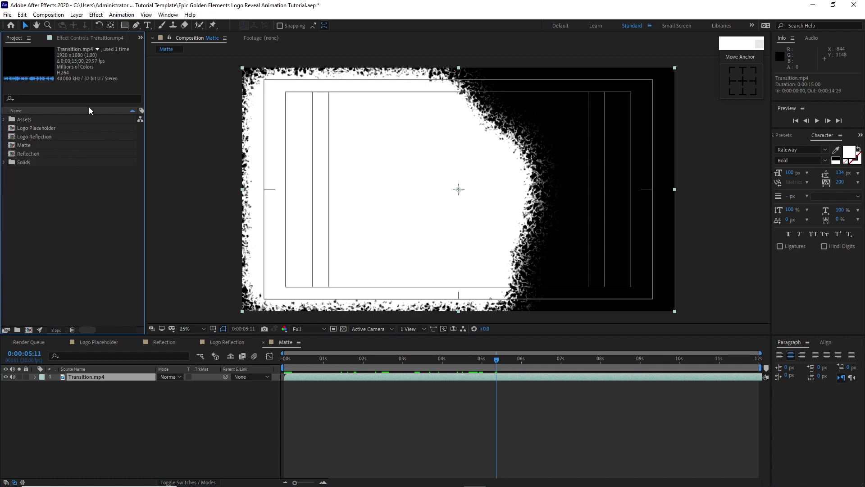
left_click(48, 15)
left_click(59, 25)
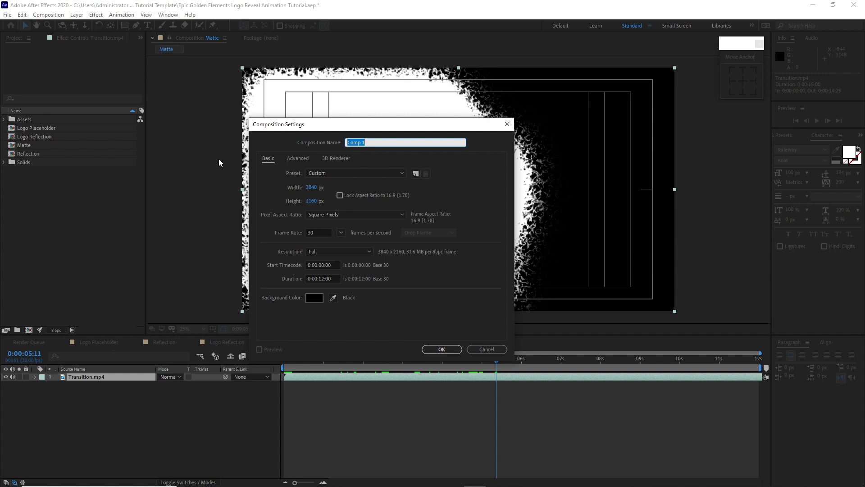
type("Logo Matte")
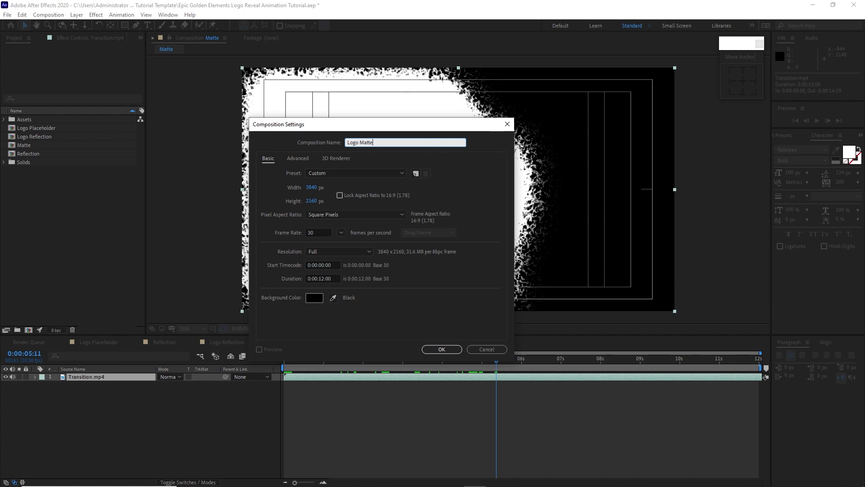
left_click(440, 350)
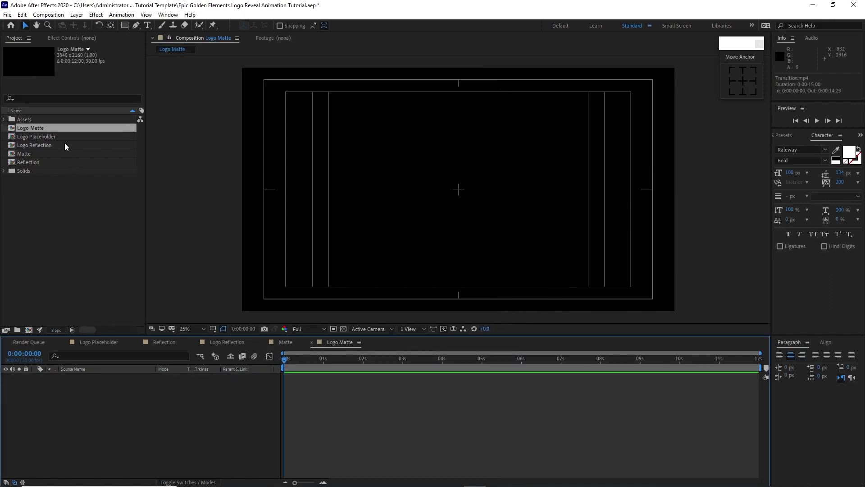
- Add Logo Placeholder and Matte, alpha-matte Matte to the logo, and start another composition
left_click_drag(60, 136, 125, 411)
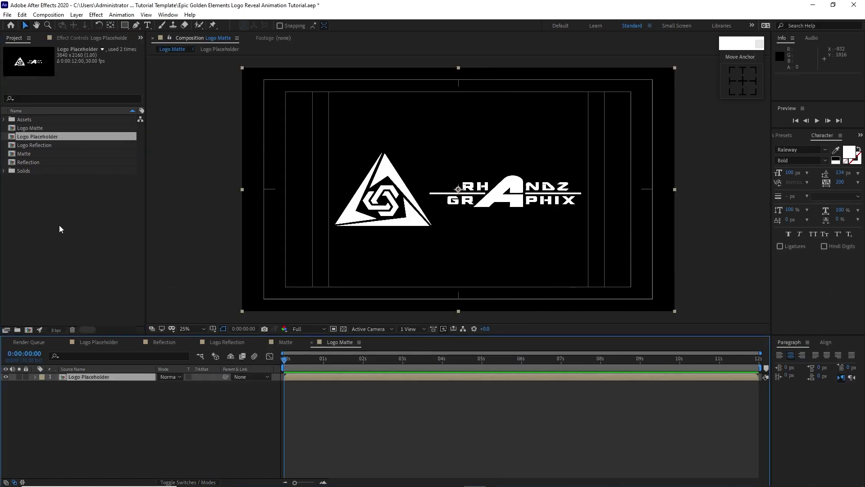
left_click_drag(31, 155, 127, 401)
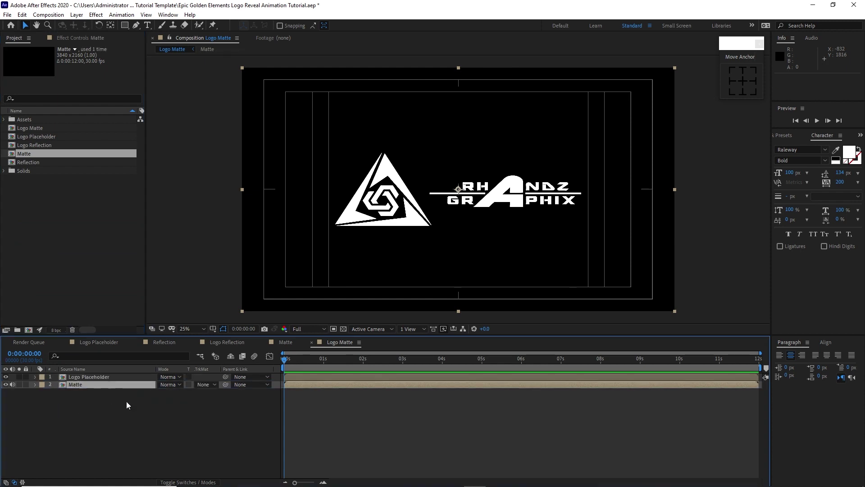
left_click(213, 384)
left_click(213, 408)
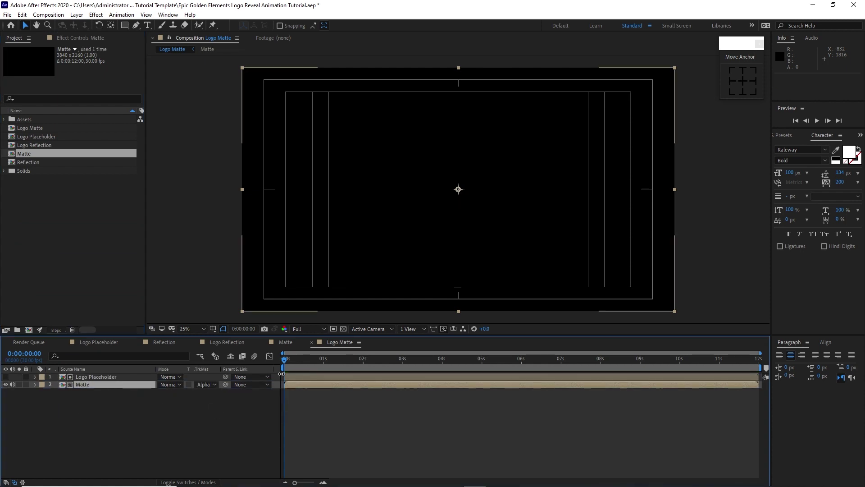
left_click_drag(286, 359, 554, 339)
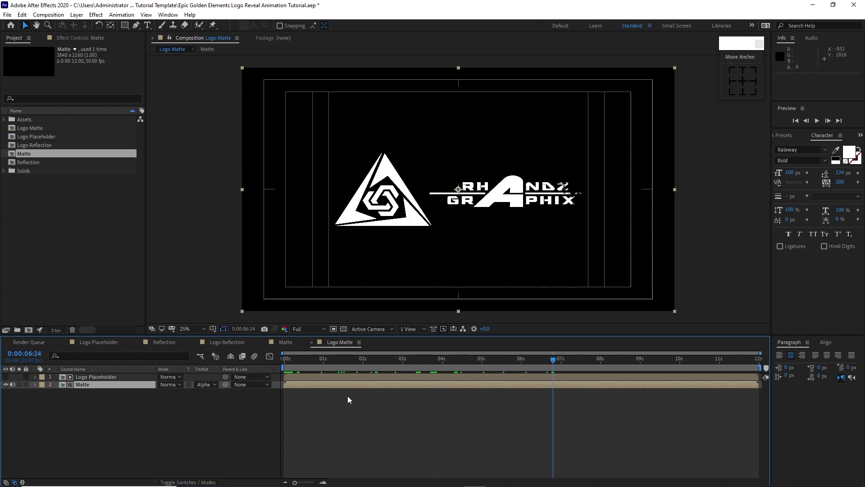
left_click(49, 15)
left_click(53, 25)
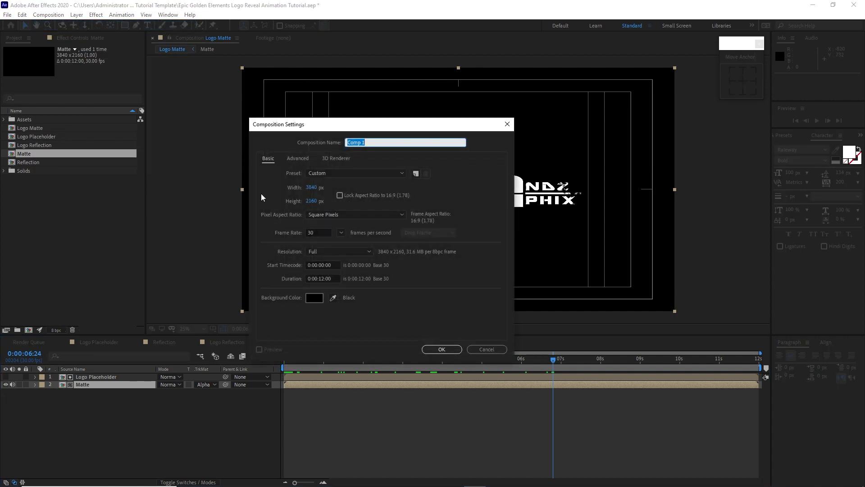
- Name the new comp Logo Edge and add Logo Placeholder and Matte as layers
type("Logo Edge")
left_click(442, 350)
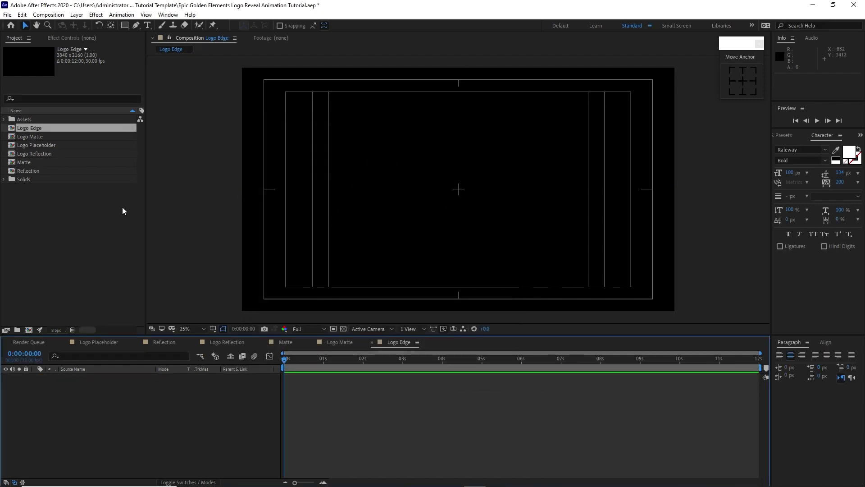
left_click(57, 147)
left_click_drag(57, 147, 107, 386)
left_click_drag(26, 162, 91, 411)
- Add Adjustment Layer 2 to the Logo Edge comp
left_click(76, 14)
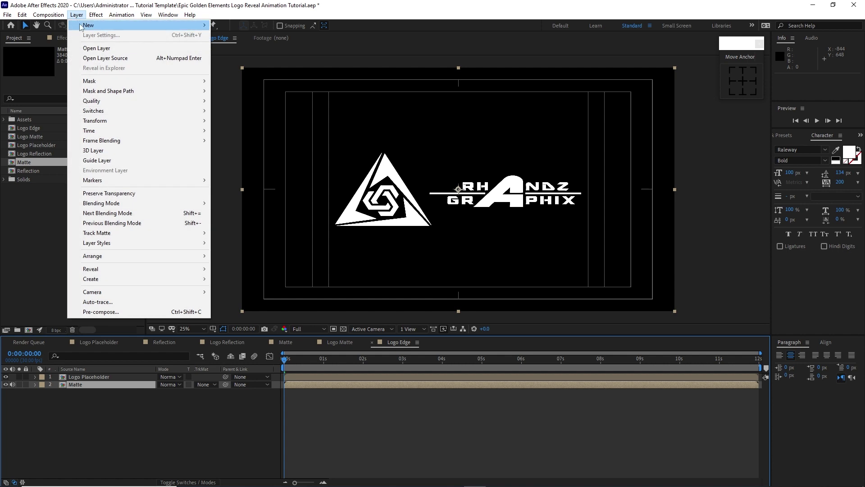
mouse_move(135, 26)
left_click(235, 86)
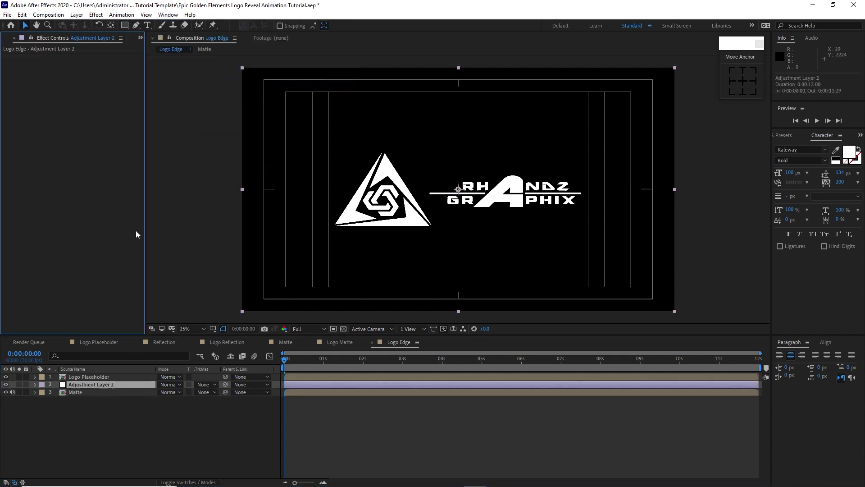
left_click(96, 14)
- Apply Find Edges to Adjustment Layer 2 with Invert enabled
mouse_move(149, 248)
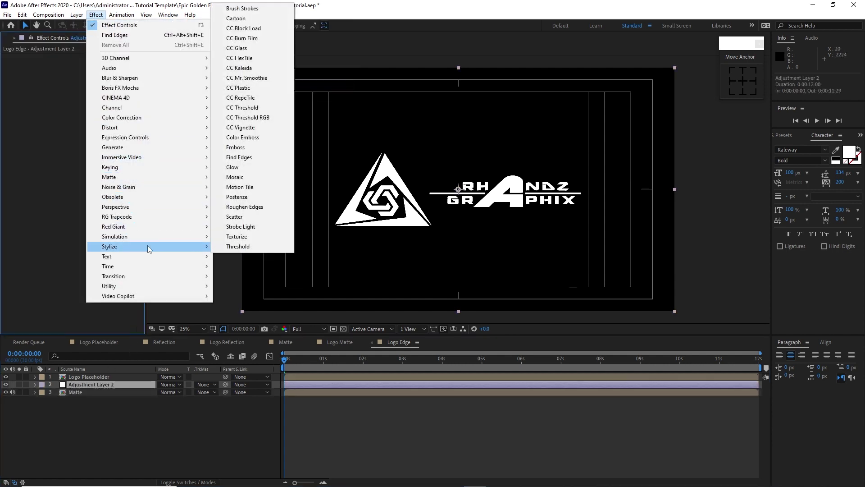
left_click(241, 157)
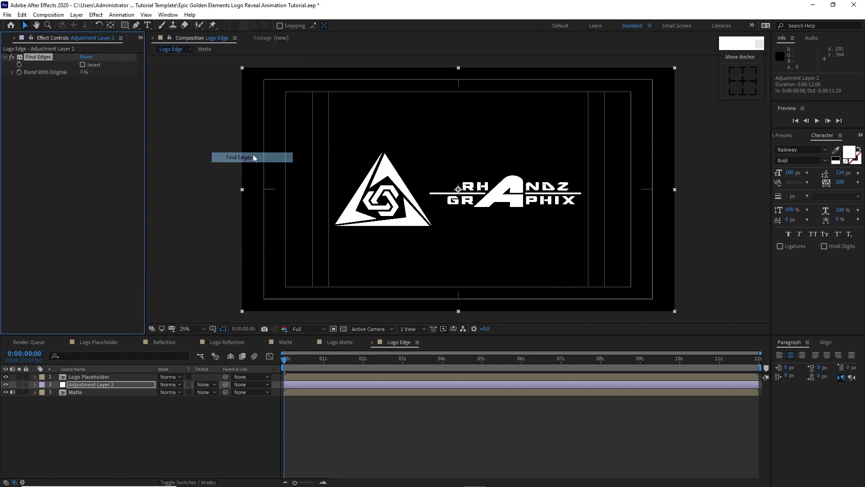
left_click(82, 65)
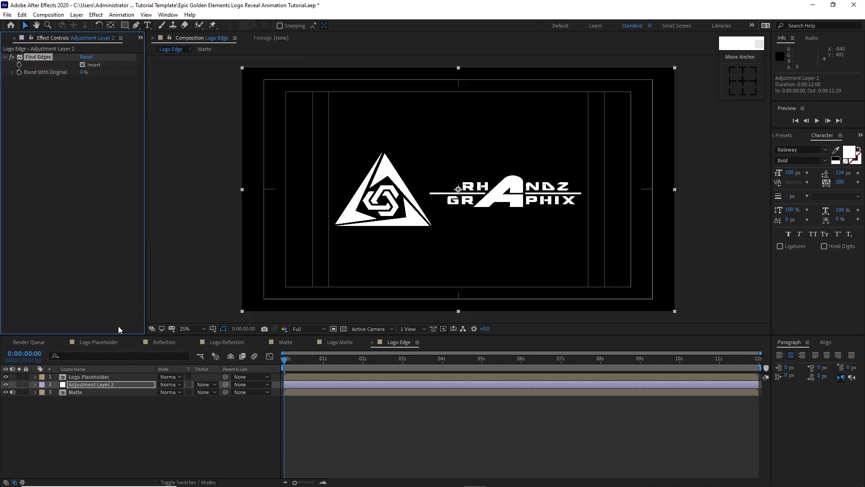
- Set Logo Placeholder's blending mode to Stencil Luma and scrub to preview the edges
left_click(115, 376)
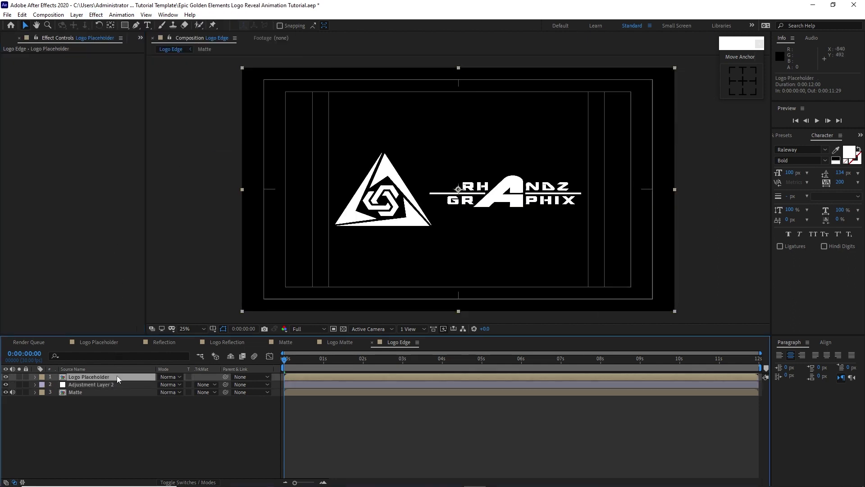
left_click(169, 377)
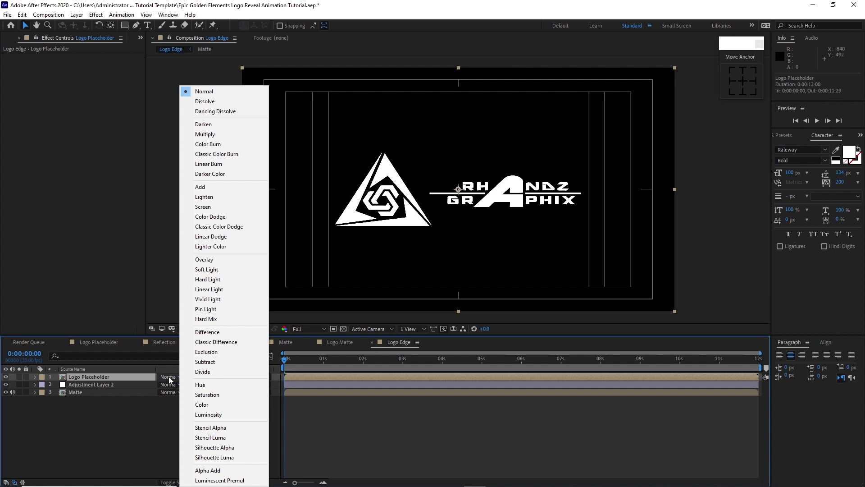
left_click(211, 437)
left_click_drag(285, 358, 541, 323)
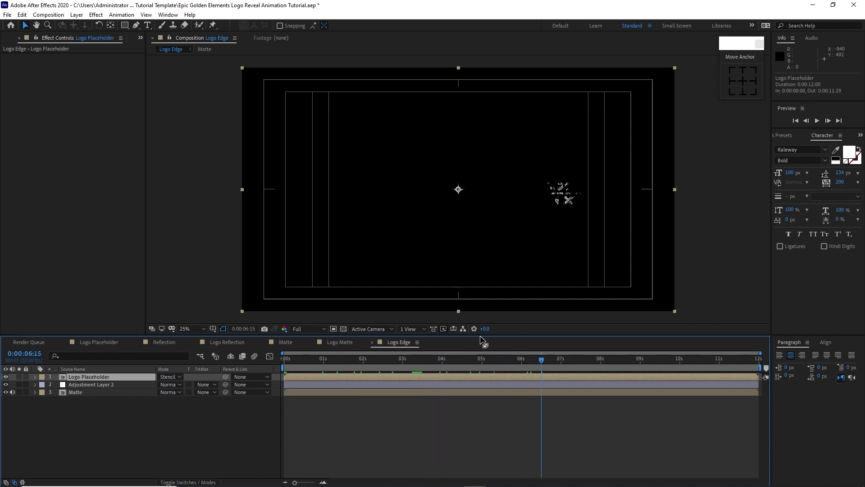
- Create an empty composition called Logo Animate using Composition > New Composition
left_click(49, 14)
left_click(63, 23)
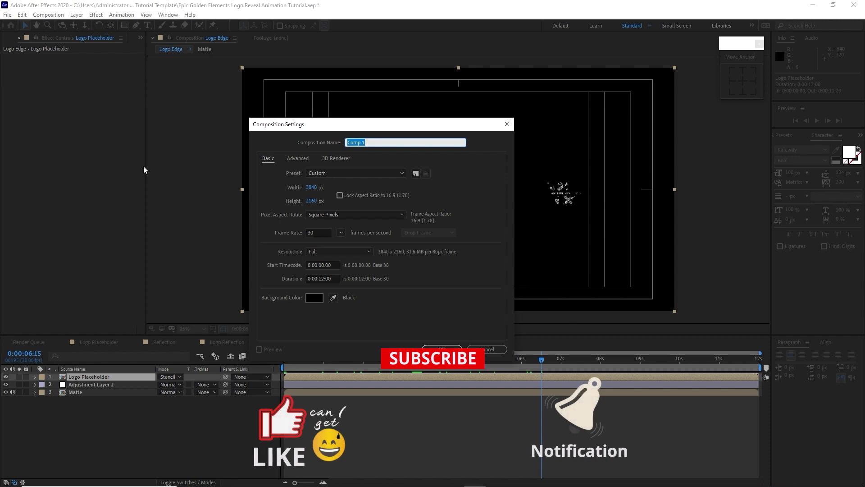
type("L")
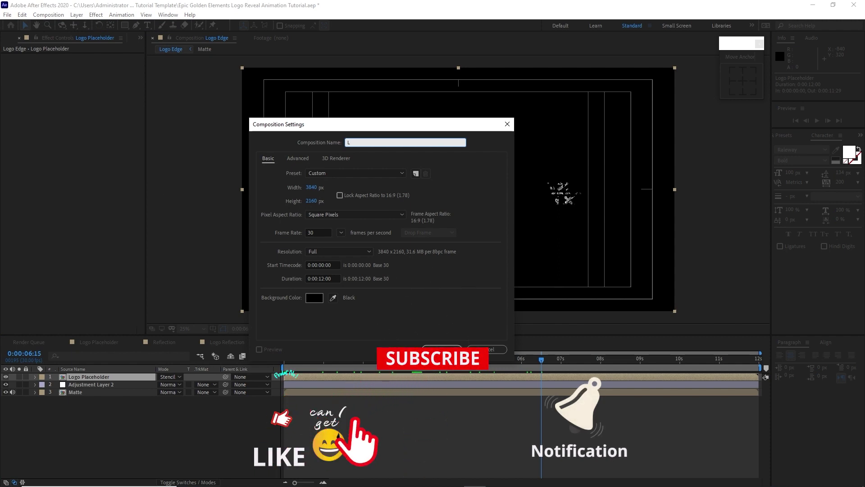
type("ogo Animate")
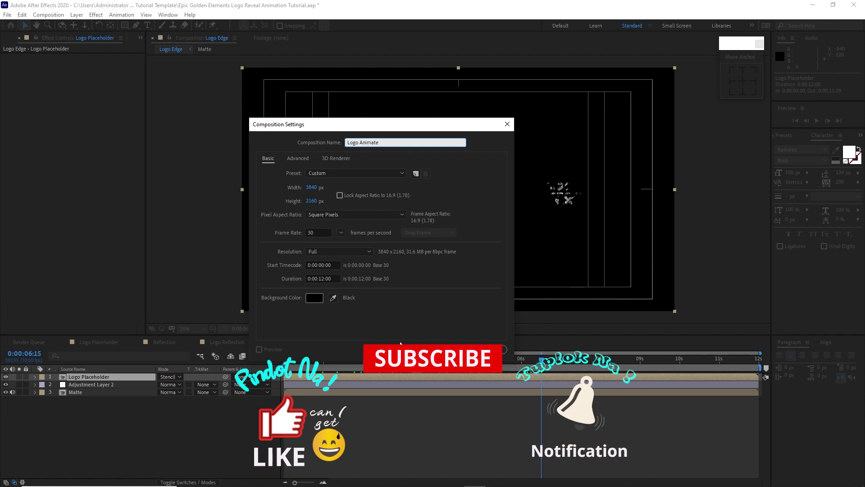
key("Return")
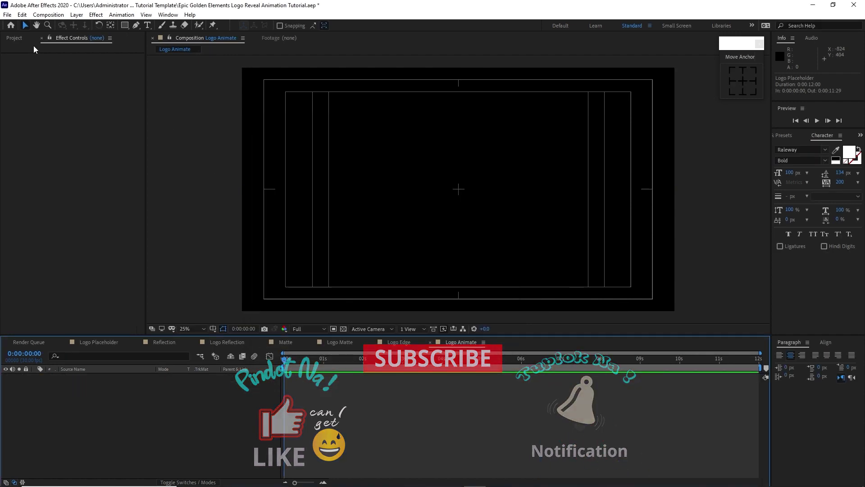
- Stack Logo Edge, Logo Matte and Logo Reflection as layers in Logo Animate
left_click(16, 38)
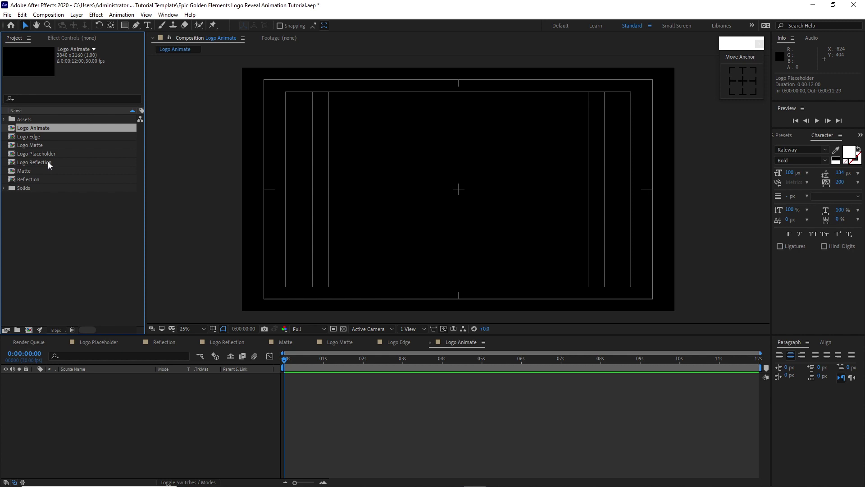
left_click_drag(32, 137, 98, 379)
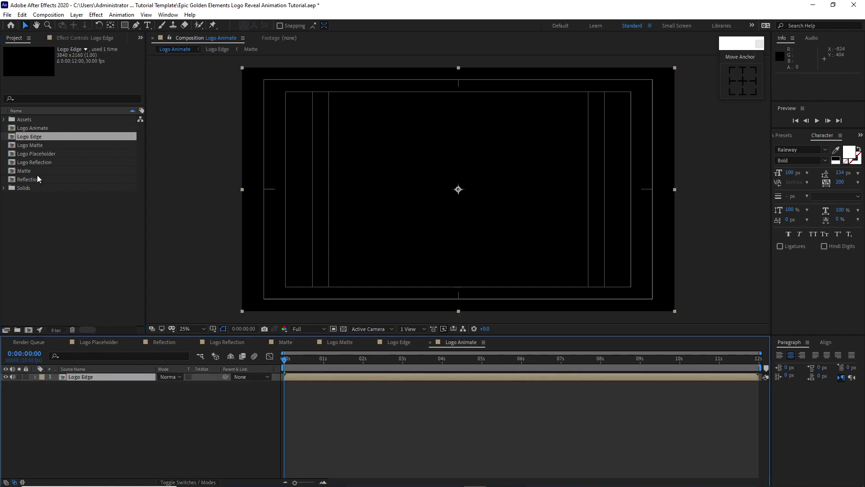
left_click_drag(30, 146, 58, 374)
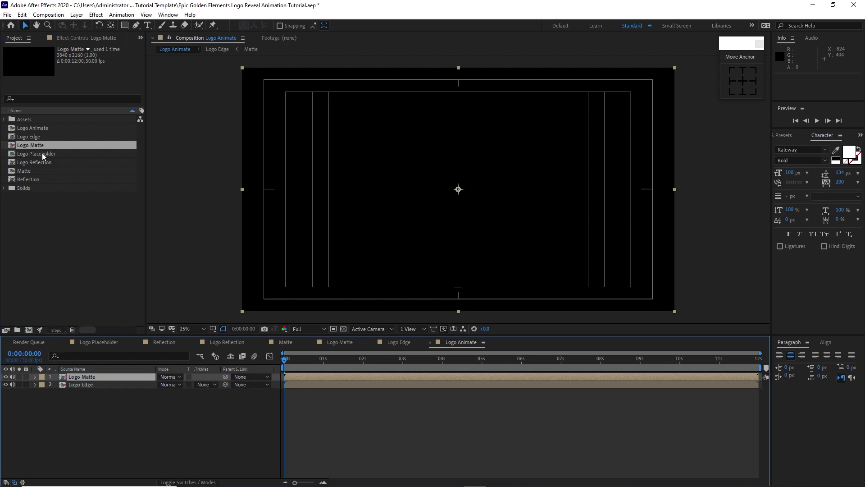
left_click_drag(41, 163, 63, 380)
- Set Logo Matte's track matte to Luma Matte using Logo Reflection
left_click(203, 384)
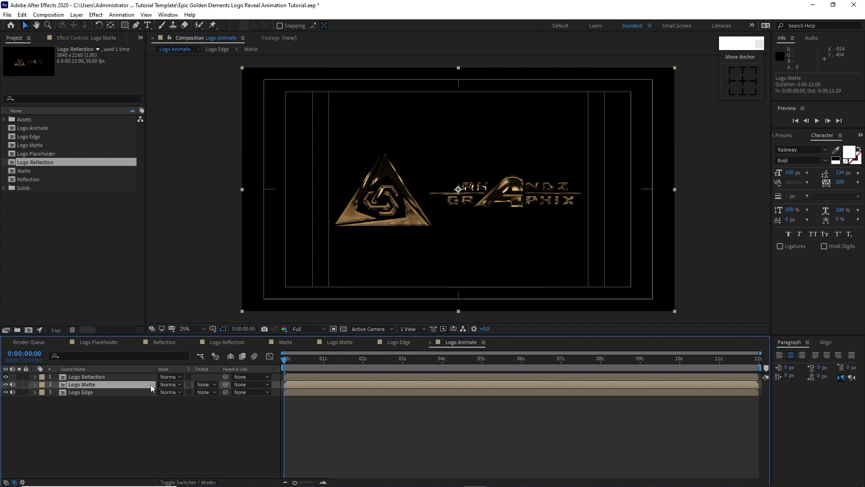
left_click(204, 384)
left_click(210, 429)
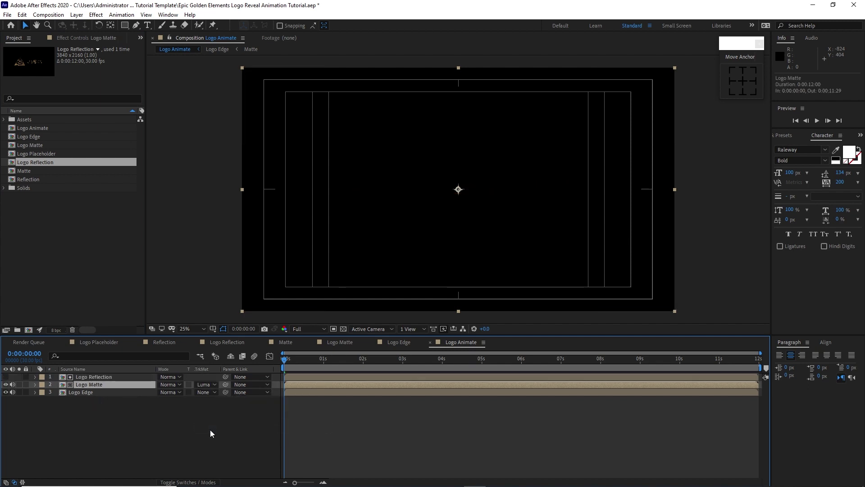
- Duplicate the Logo Edge layer and move the copy to the top of the stack
left_click(128, 392)
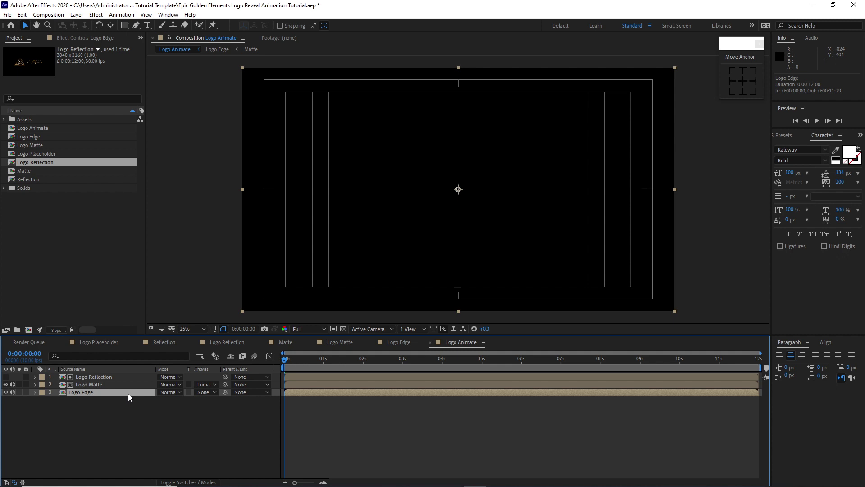
key("ctrl+d")
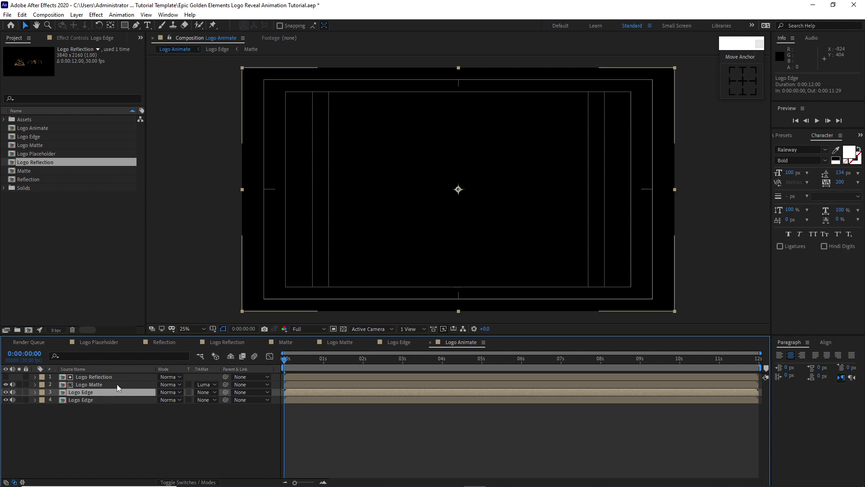
left_click_drag(117, 384, 109, 375)
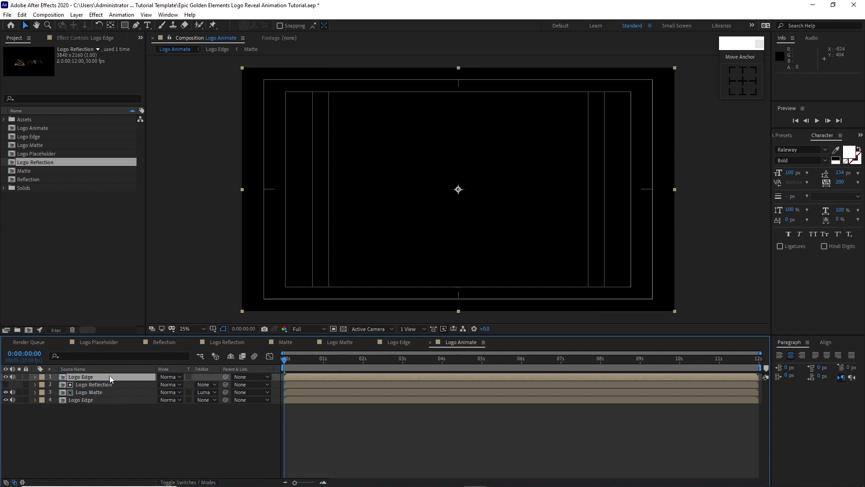
- Apply Fractal Noise to the top Logo Edge layer with Fractal Type Dynamic Progressive
left_click(96, 14)
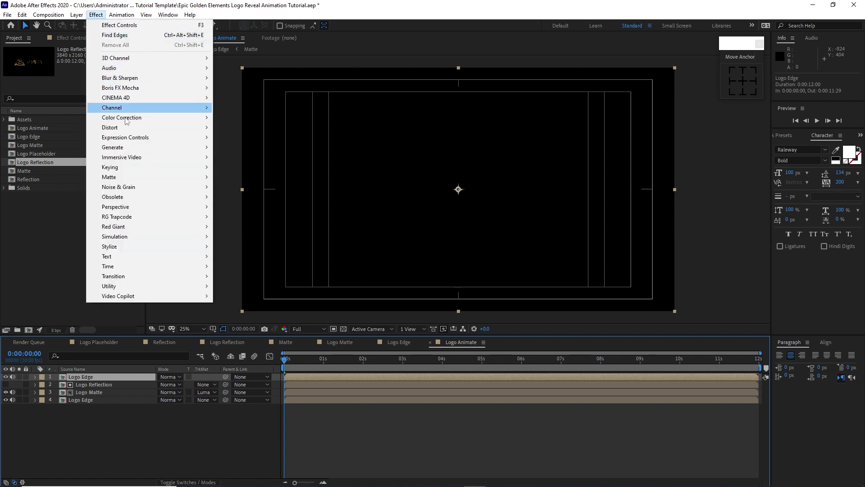
mouse_move(194, 189)
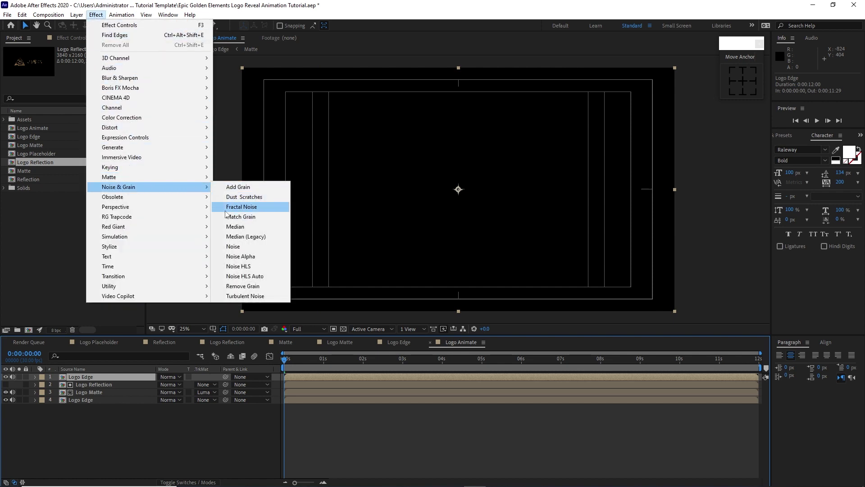
left_click(242, 206)
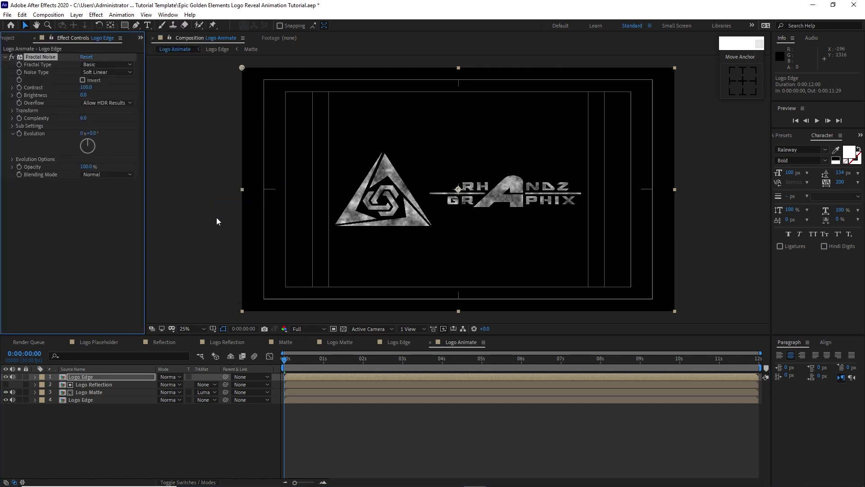
left_click(103, 65)
left_click(119, 128)
- Set the noise Contrast to 137, Brightness to -8, and Blending Mode to Multiply
left_click(81, 88)
type("137")
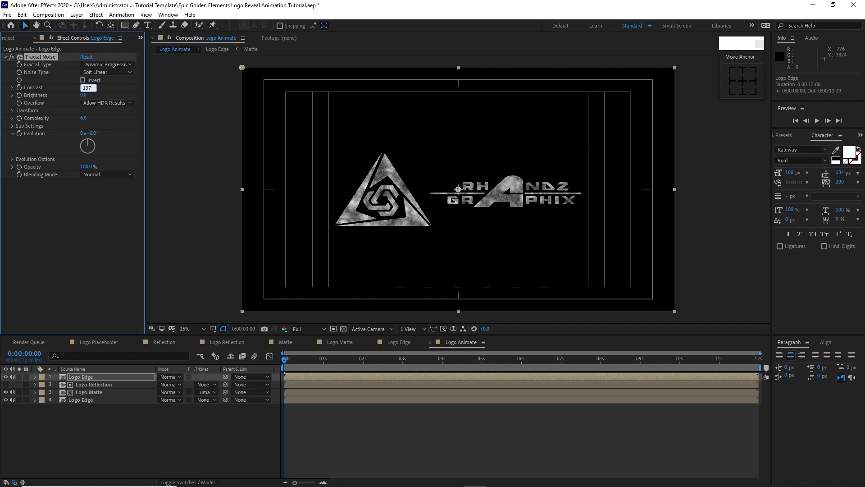
left_click(84, 96)
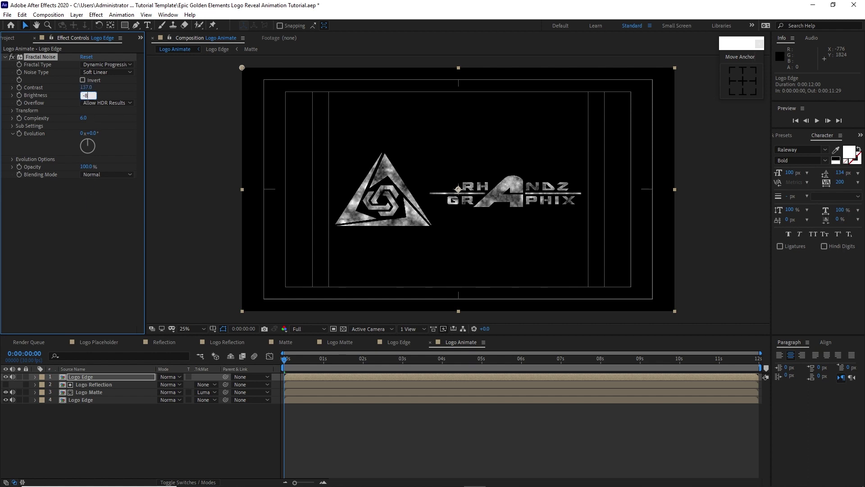
key("Return")
left_click(107, 174)
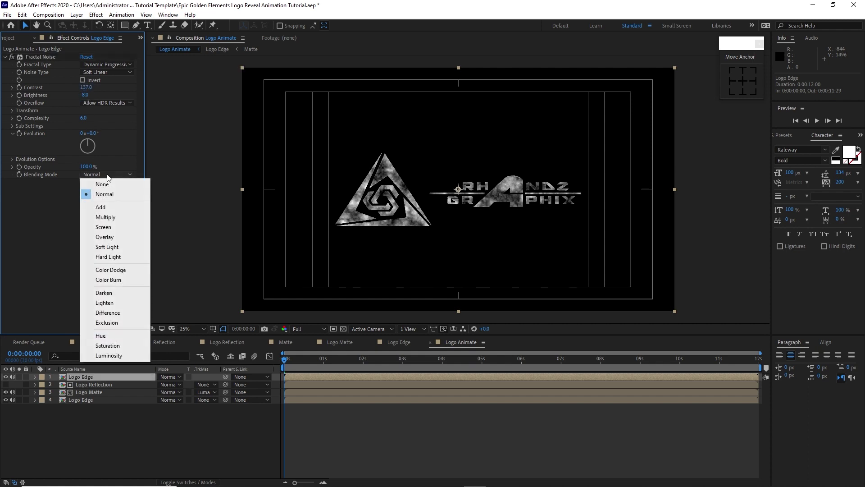
left_click(105, 219)
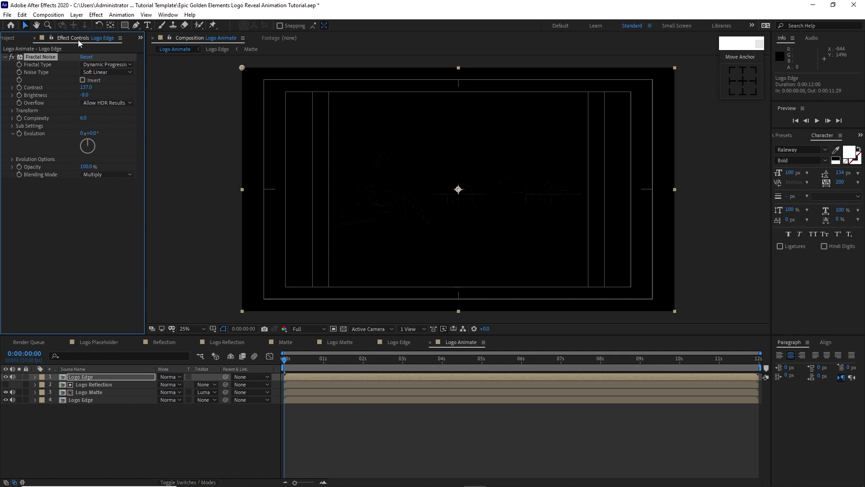
left_click(93, 17)
- Add Curves to the top Logo Edge layer and shape it into an S-curve
mouse_move(135, 118)
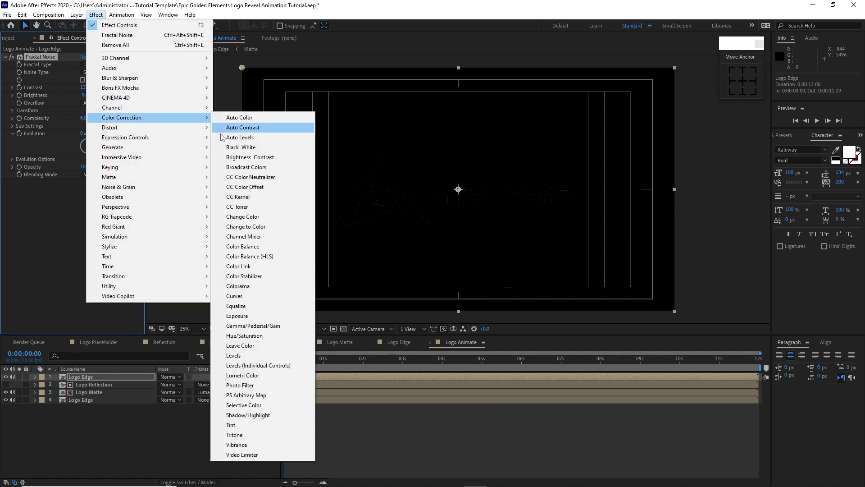
left_click(235, 296)
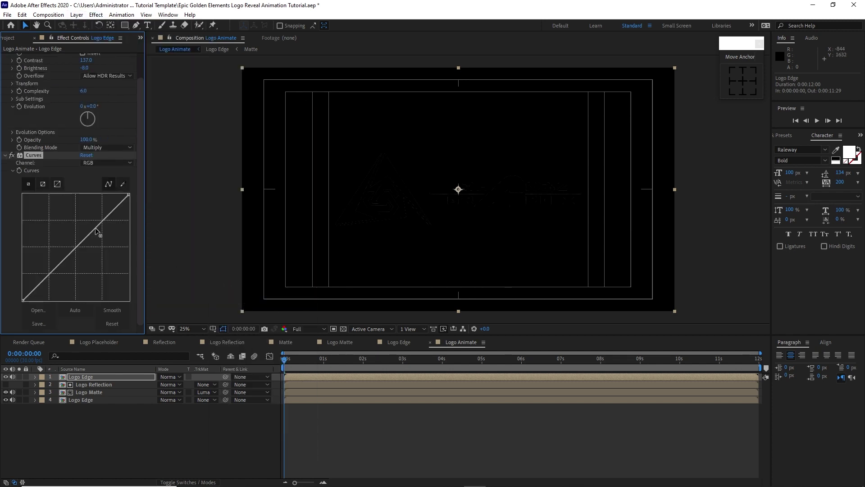
left_click_drag(96, 228, 87, 218)
left_click(53, 261)
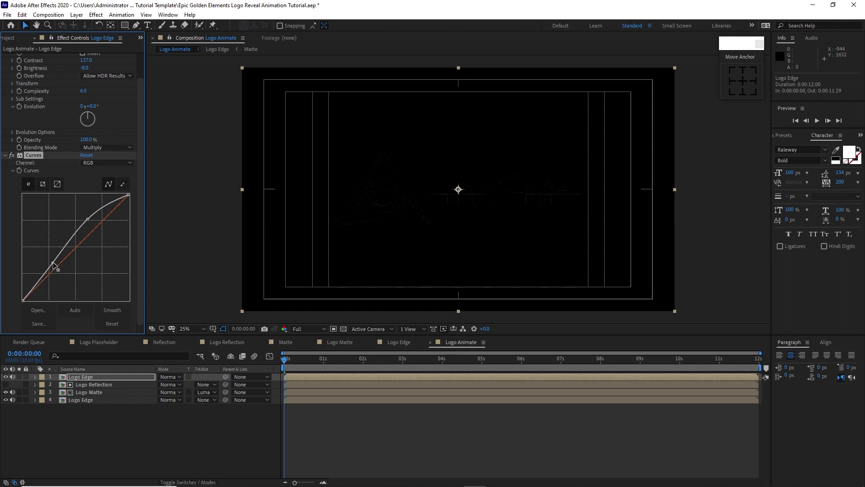
left_click_drag(53, 261, 60, 272)
left_click_drag(88, 218, 88, 224)
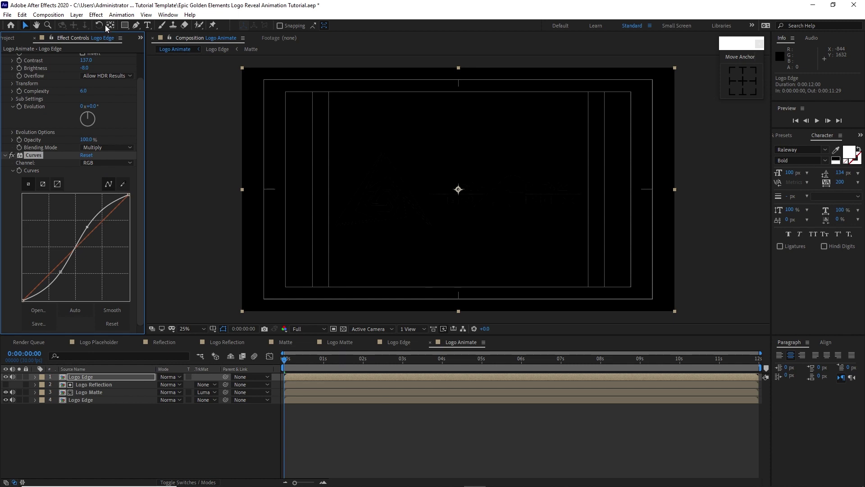
- Add a Tritone effect after Curves on the top Logo Edge layer
left_click(96, 15)
mouse_move(152, 118)
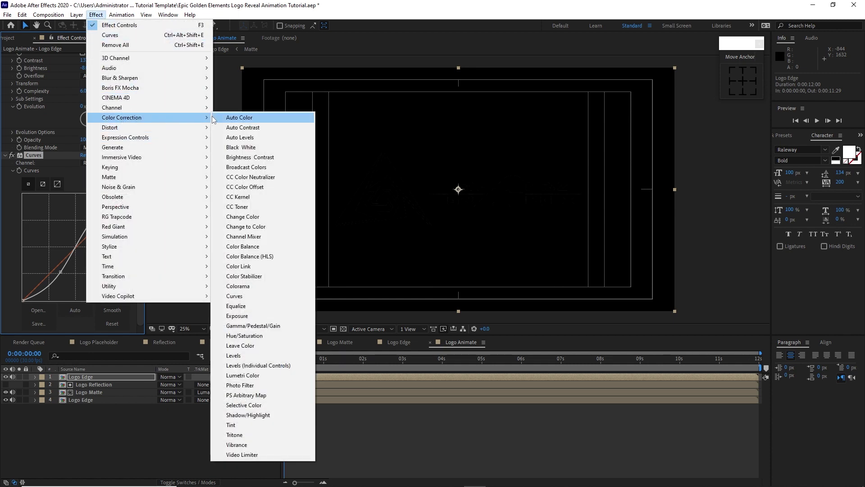
left_click(235, 435)
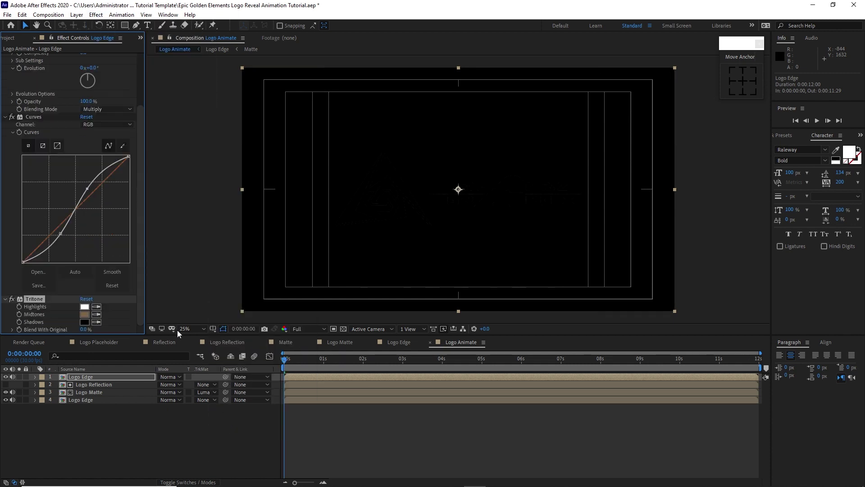
left_click(10, 40)
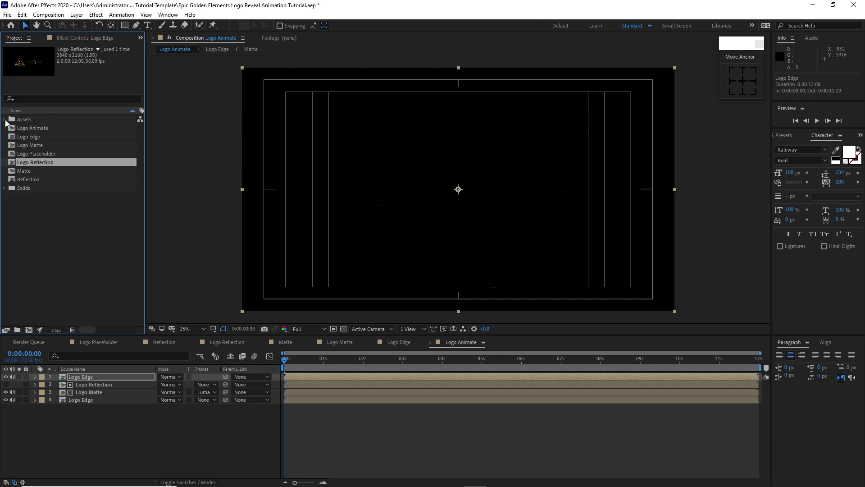
- Add Color Guide.png from Assets > Image and move it to the frame's top-left
left_click(4, 119)
left_click(13, 137)
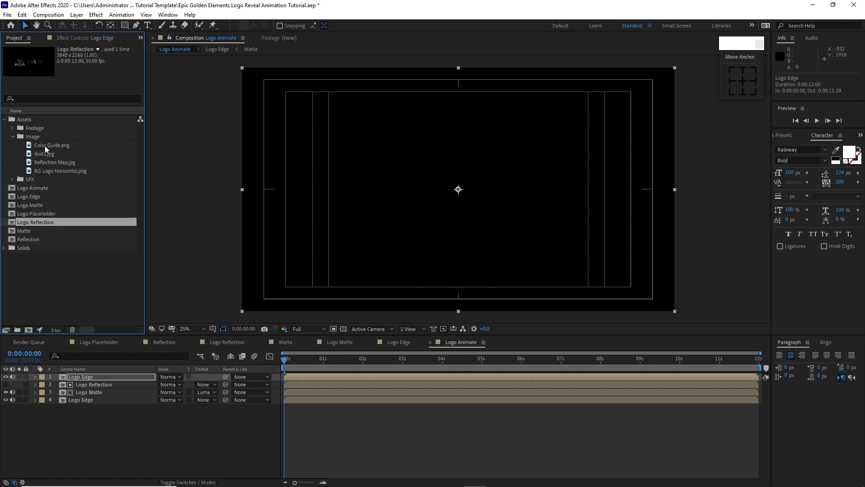
left_click_drag(42, 146, 85, 373)
left_click_drag(416, 167, 317, 88)
- Set Logo Edge's Tritone Midtones colour to the first yellow swatch with the eyedropper
left_click(103, 378)
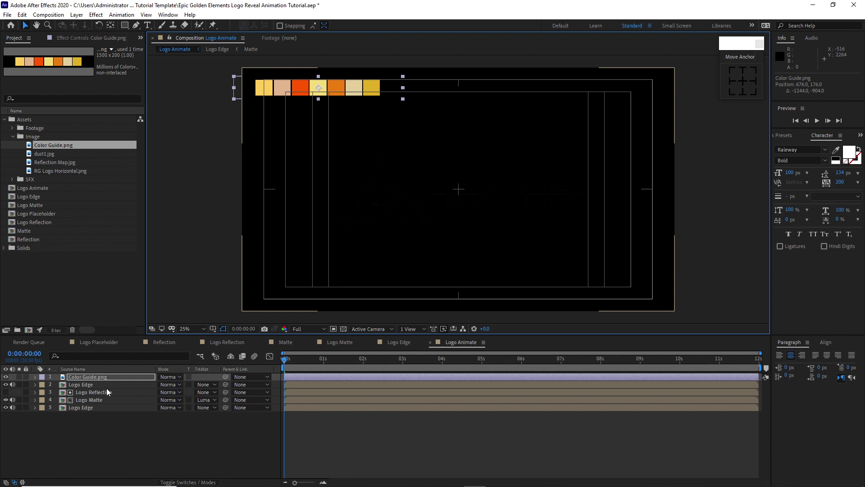
left_click(106, 386)
left_click(78, 37)
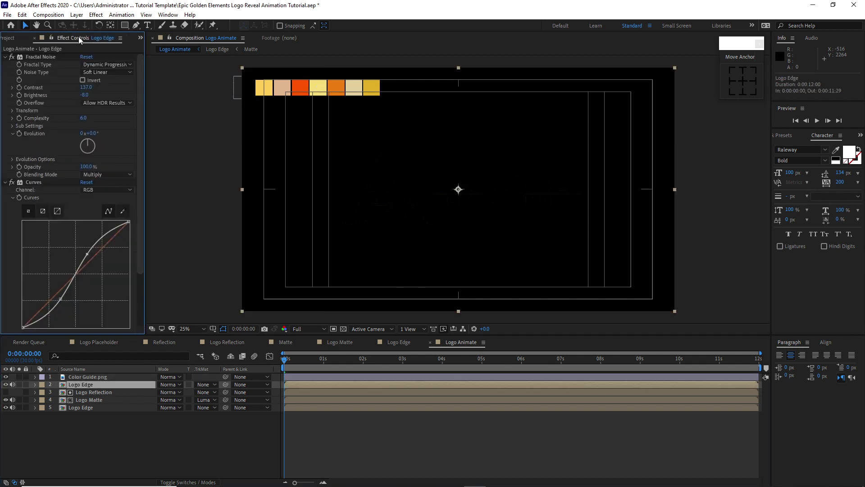
left_click_drag(139, 161, 137, 300)
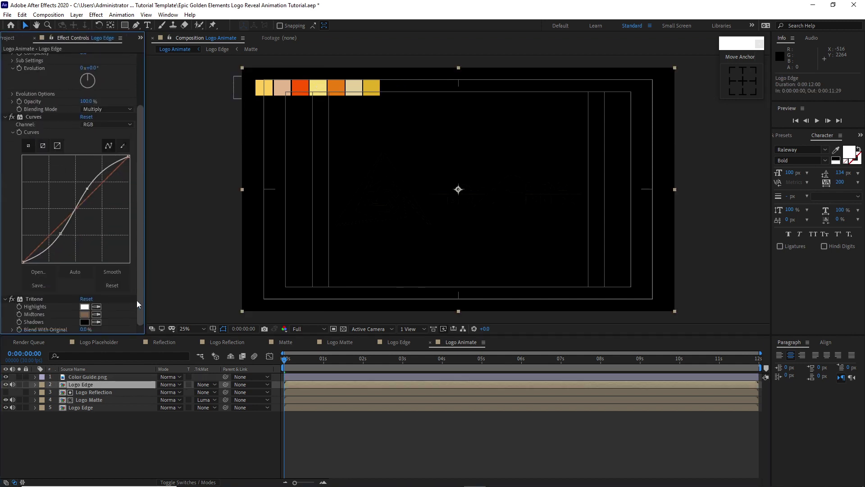
left_click(97, 314)
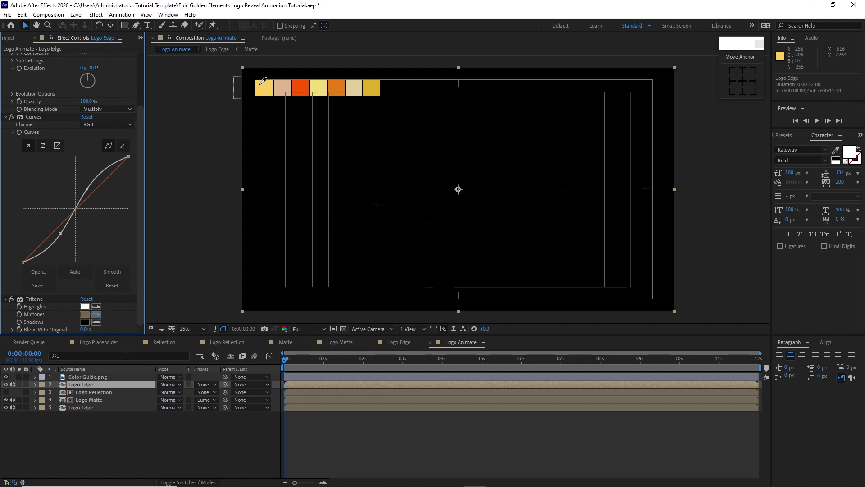
left_click(263, 81)
- Undo the accidental effect duplicate, then duplicate the Logo Edge layer
key("ctrl+d")
key("ctrl+z")
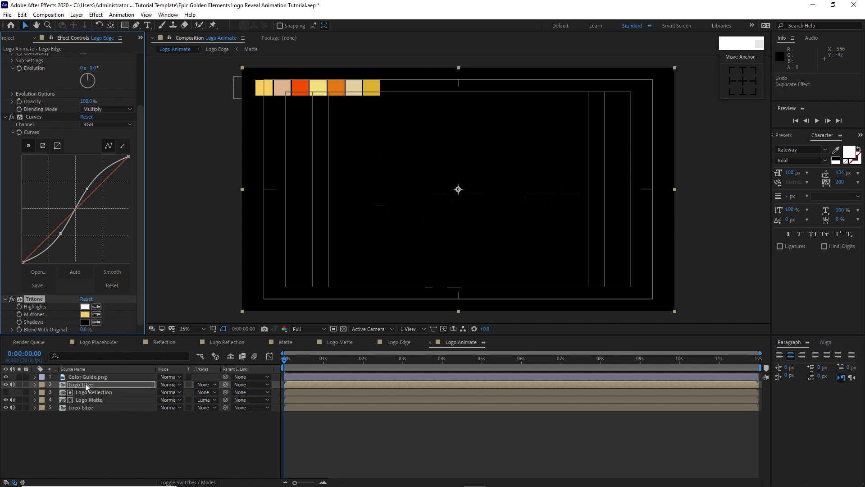
left_click(85, 385)
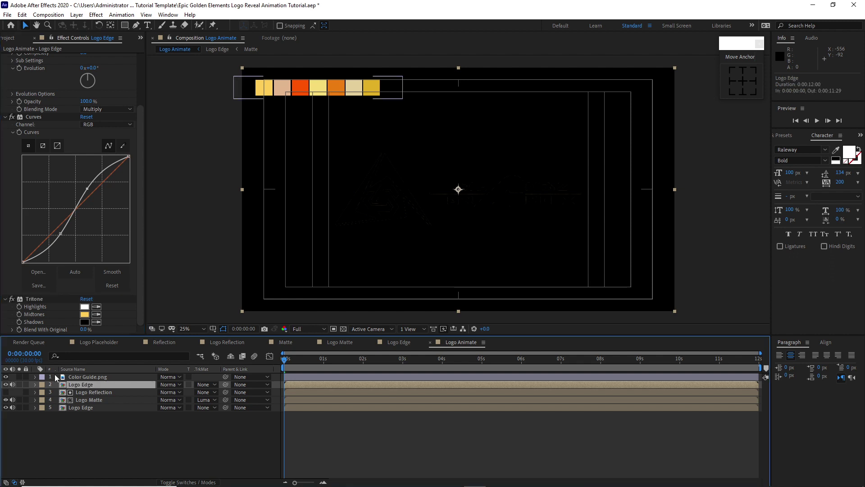
key("ctrl+d")
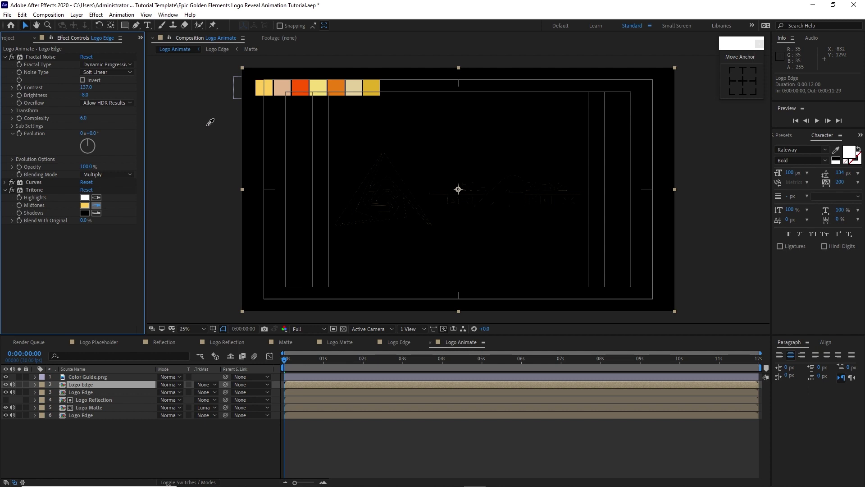
- Set Tritone's midtones to the peach swatch and add a Glow effect to Logo Edge
left_click(286, 88)
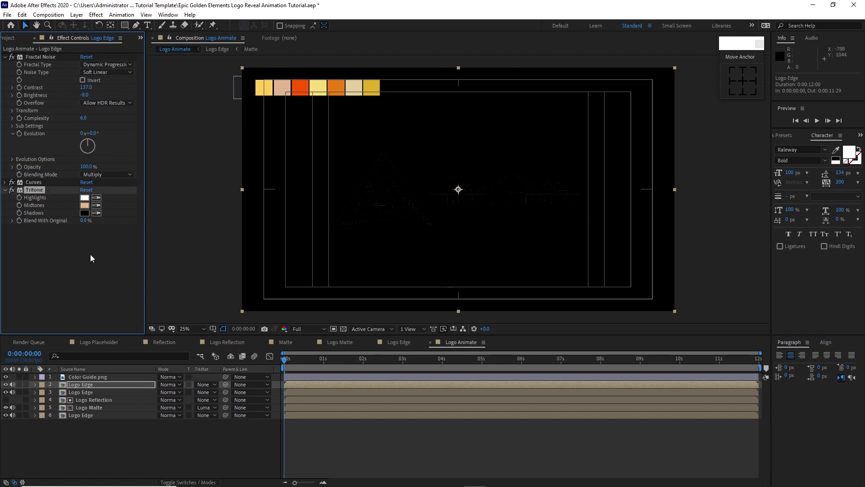
left_click(96, 14)
mouse_move(135, 247)
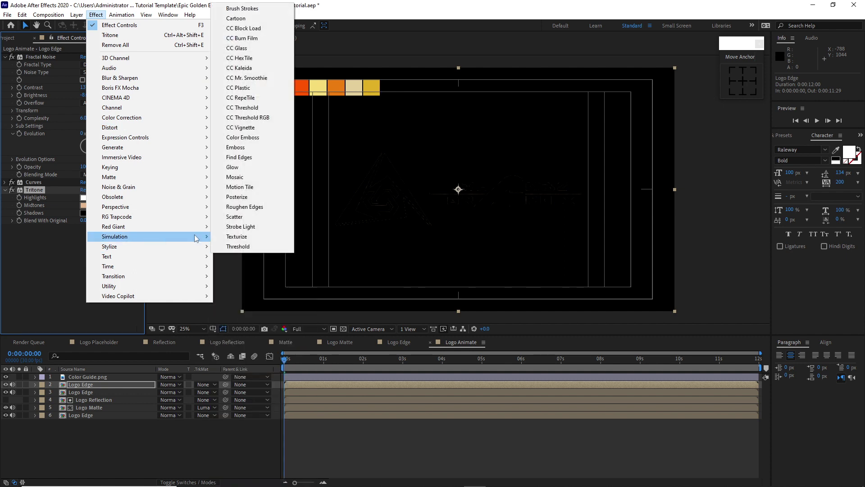
left_click(233, 167)
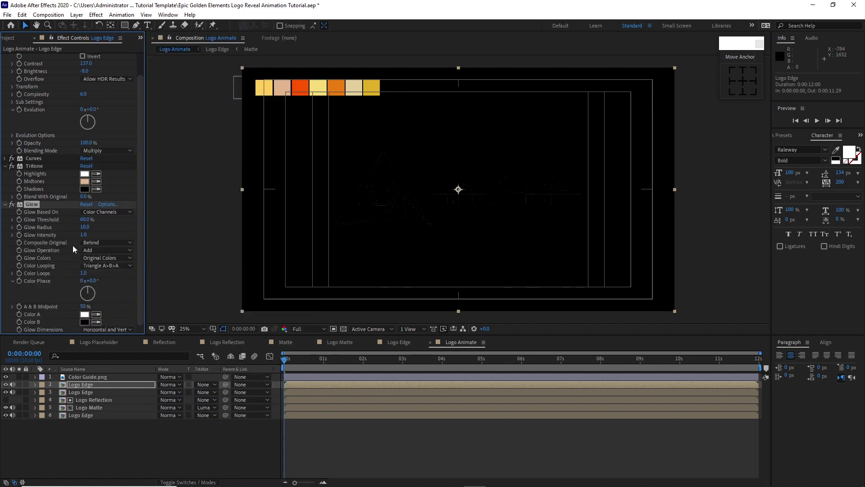
- Set Glow Threshold to 0% and Glow Radius to 118
left_click(85, 220)
type("0")
left_click(85, 227)
type("118")
key("Return")
- Collapse the Color Phase, Glow, Tritone and Fractal Noise settings and reselect the Logo Edge layer
left_click(13, 281)
left_click(5, 225)
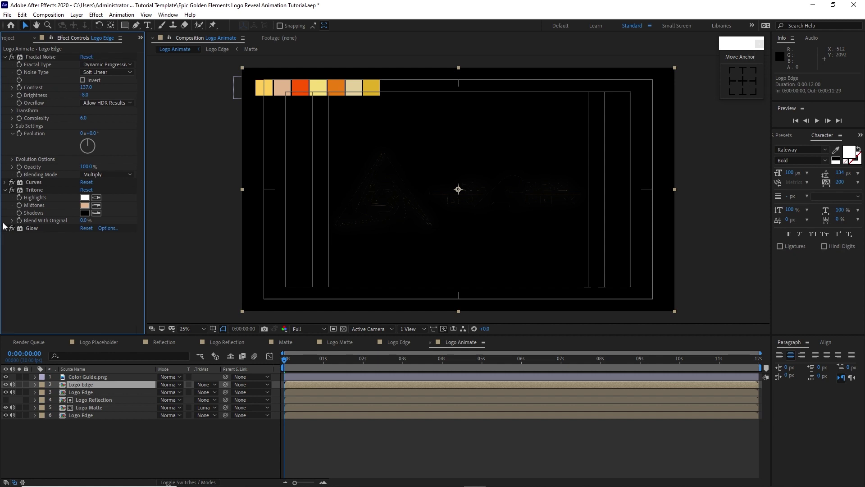
left_click(5, 190)
left_click(5, 57)
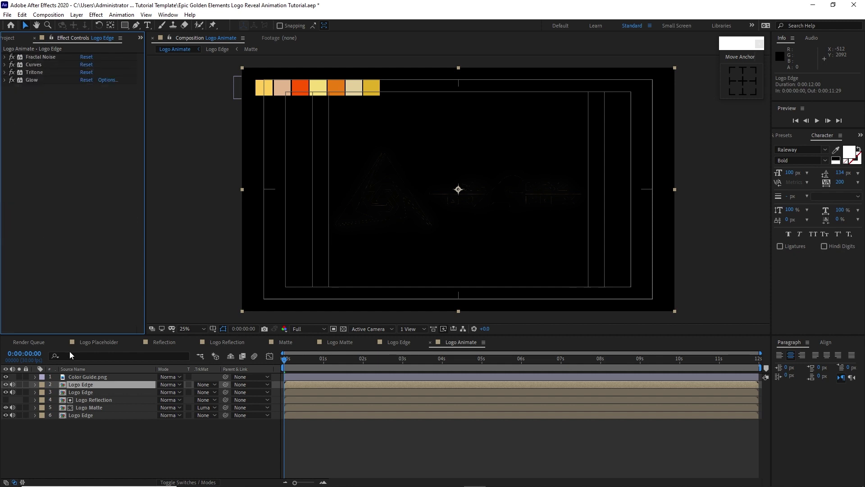
left_click(78, 386)
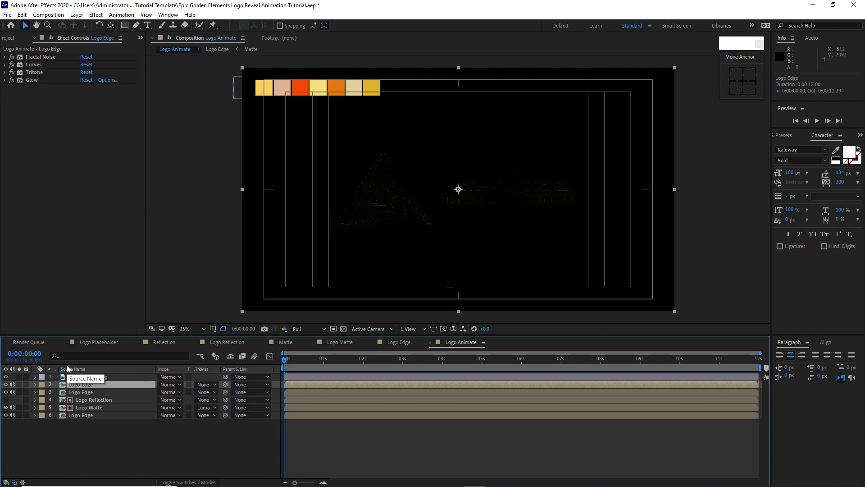
- Duplicate Logo Edge and collapse the copy's Fractal Noise, Curves, Glow and Tritone effects
key("ctrl+d")
left_click(142, 132)
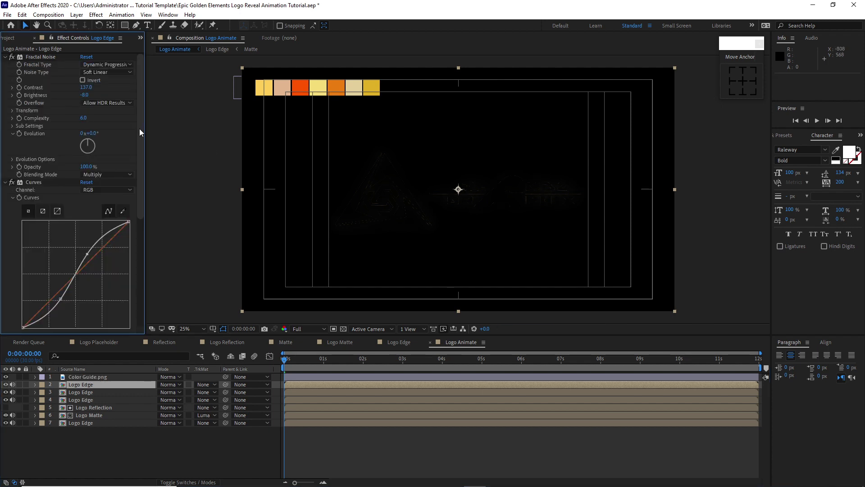
left_click(5, 57)
left_click(5, 64)
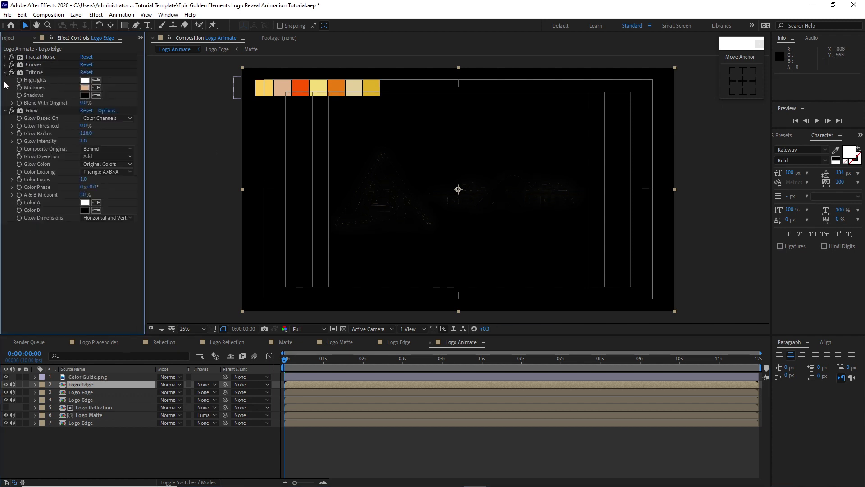
left_click(6, 110)
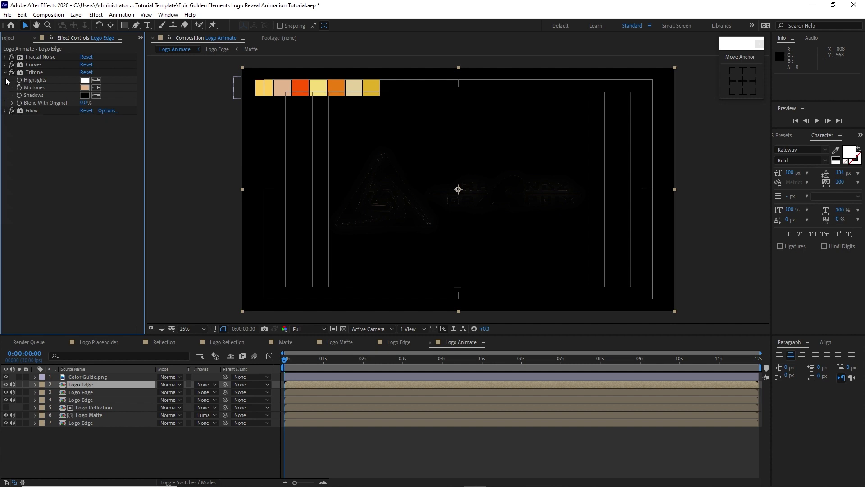
left_click(5, 72)
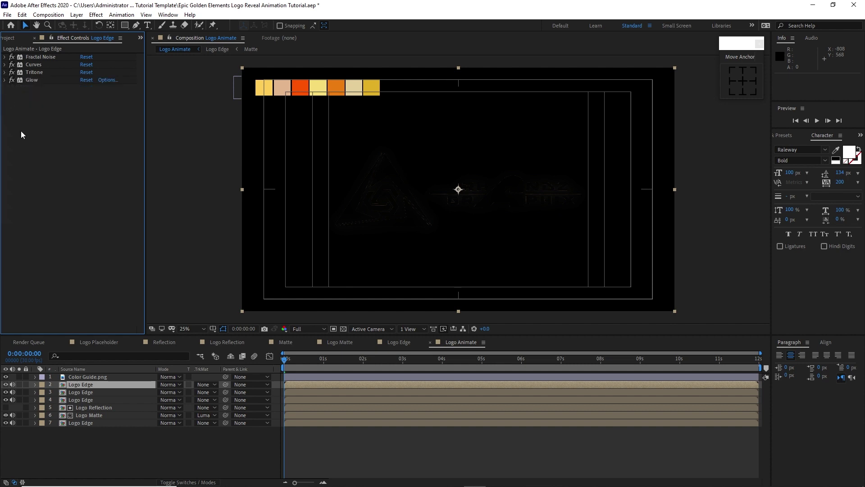
left_click(75, 386)
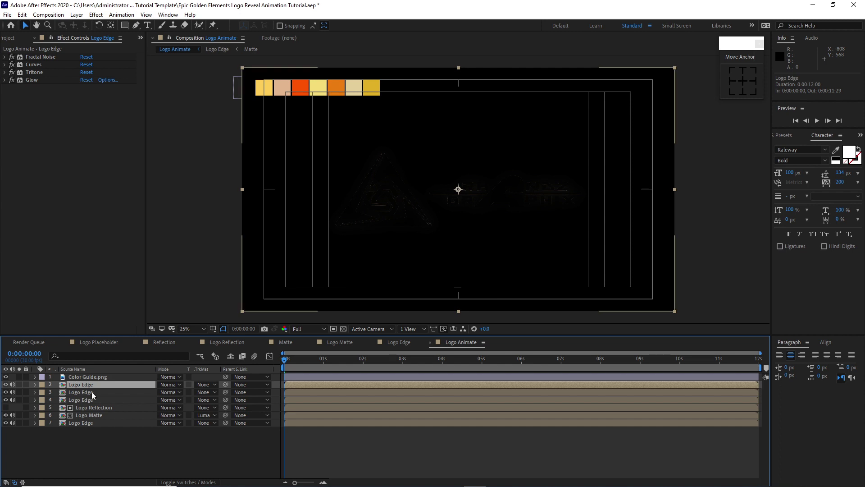
- Duplicate Logo Edge again and collapse its Fractal Noise, Curves, Glow and Tritone effects
key("ctrl+d")
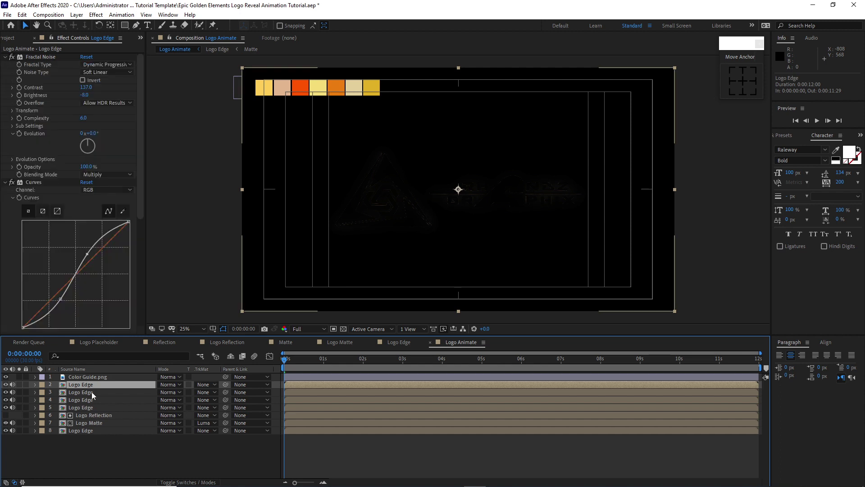
left_click(6, 56)
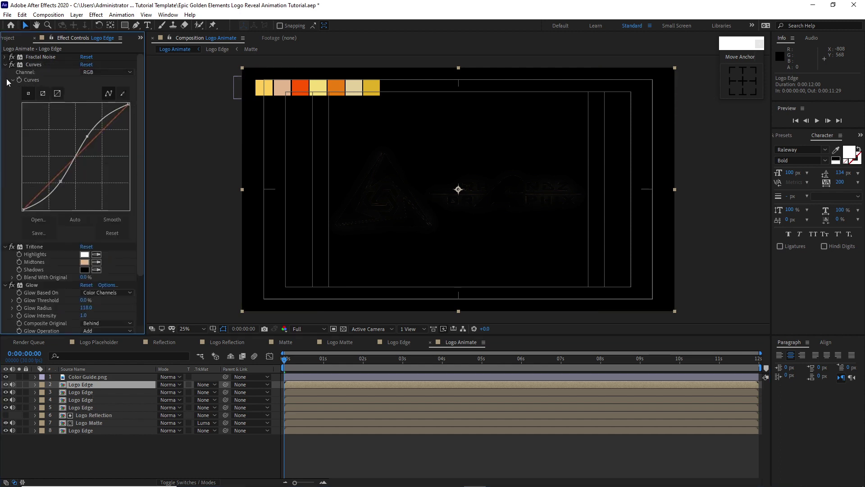
left_click(5, 65)
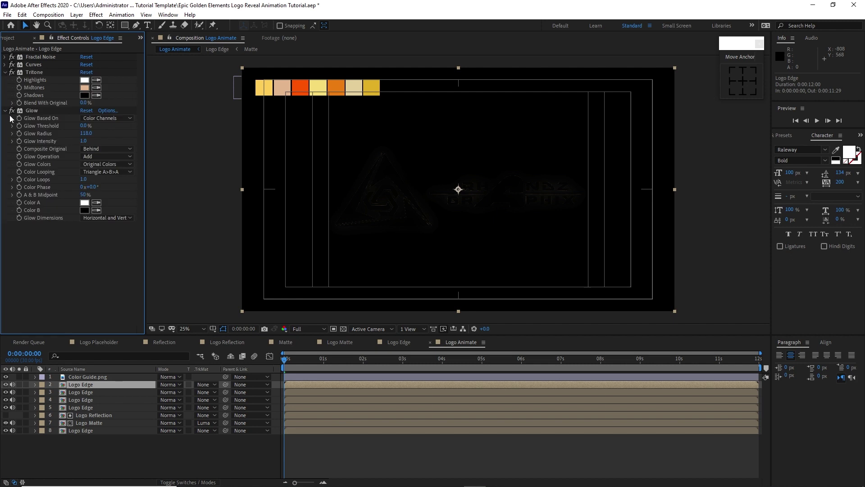
left_click(6, 110)
left_click(5, 73)
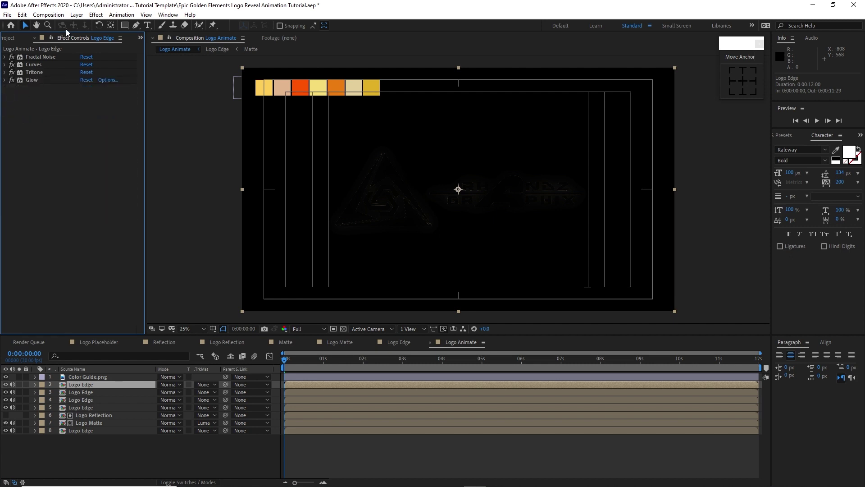
- Add Curves 2 above Glow and pull its curve's midpoint down to darken midtones
left_click(97, 18)
mouse_move(148, 118)
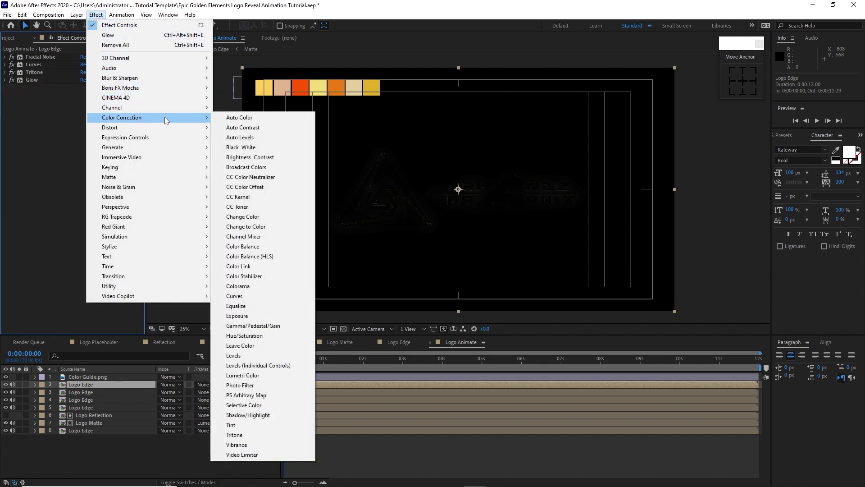
left_click(252, 297)
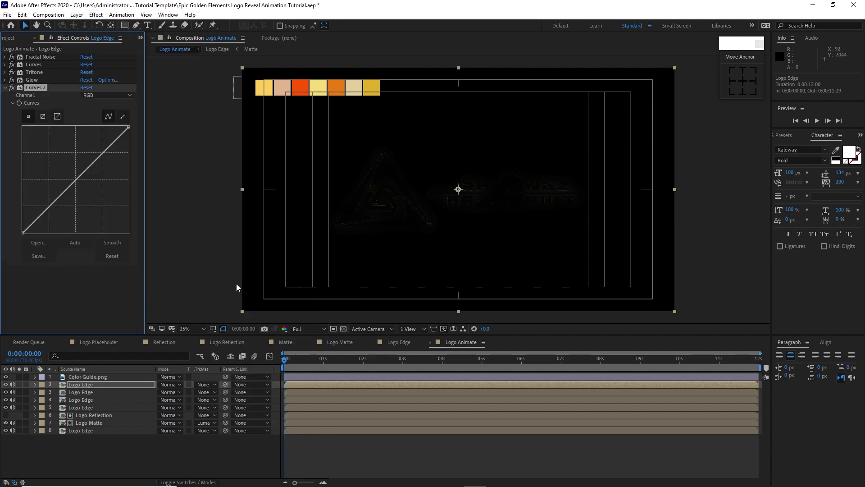
left_click_drag(32, 88, 28, 80)
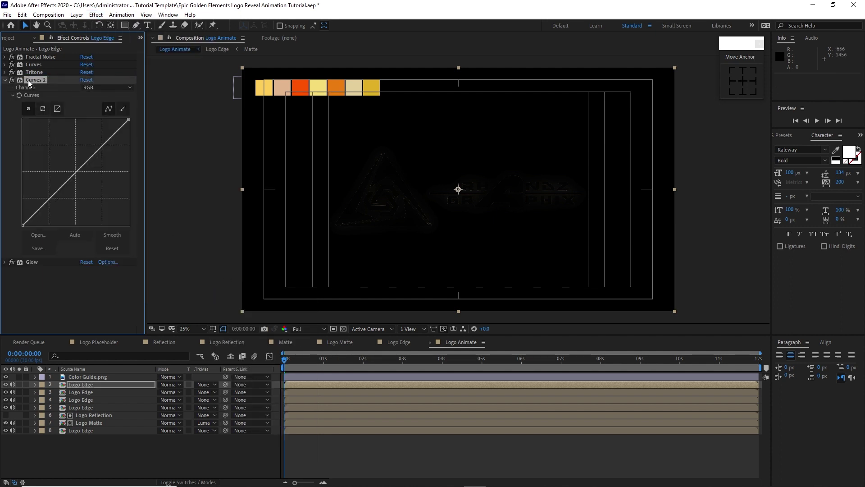
left_click_drag(78, 169, 82, 178)
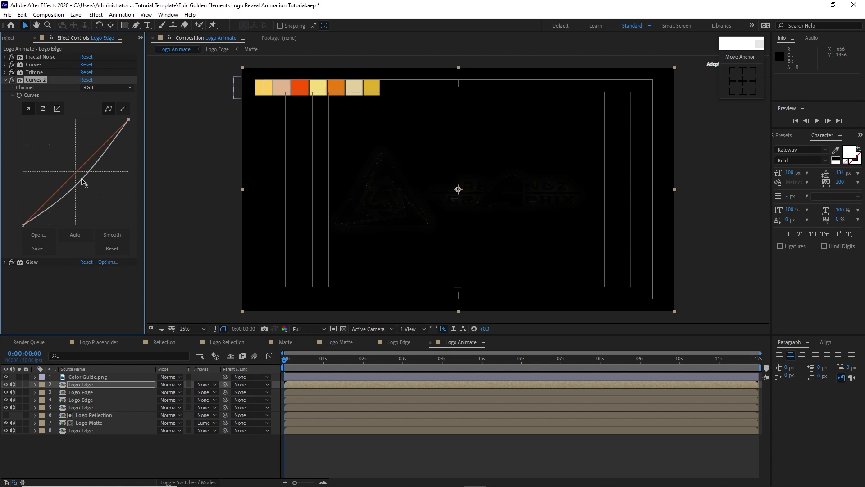
- Set preview resolution to Quarter, scrub between 0:00:00:11 and 0:00:02:06, and select the Logo Edge layers
left_click(299, 359)
left_click_drag(301, 359, 369, 342)
left_click(309, 329)
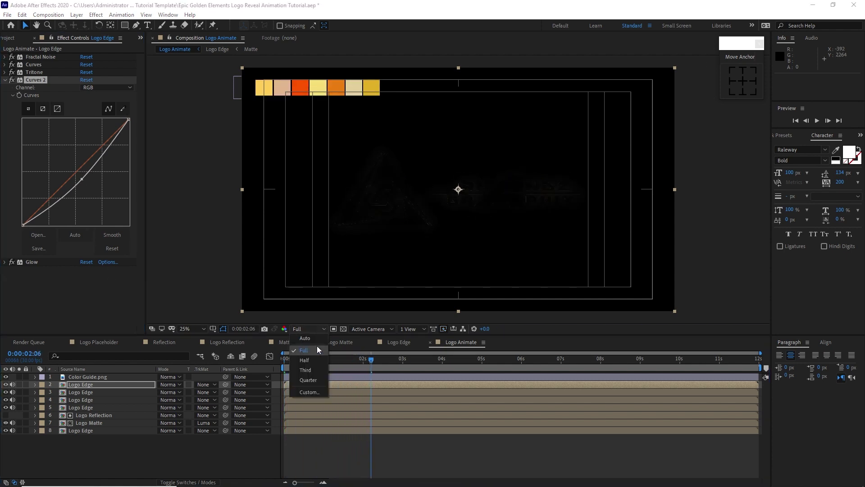
left_click(315, 380)
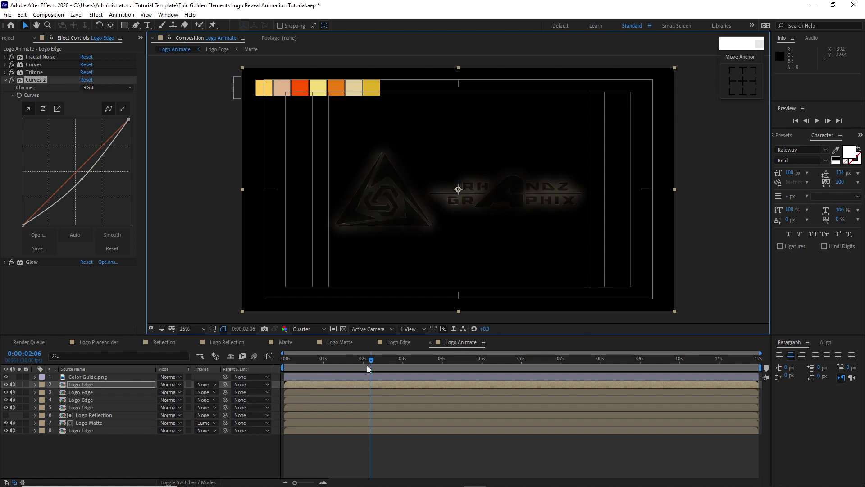
left_click_drag(371, 359, 457, 356)
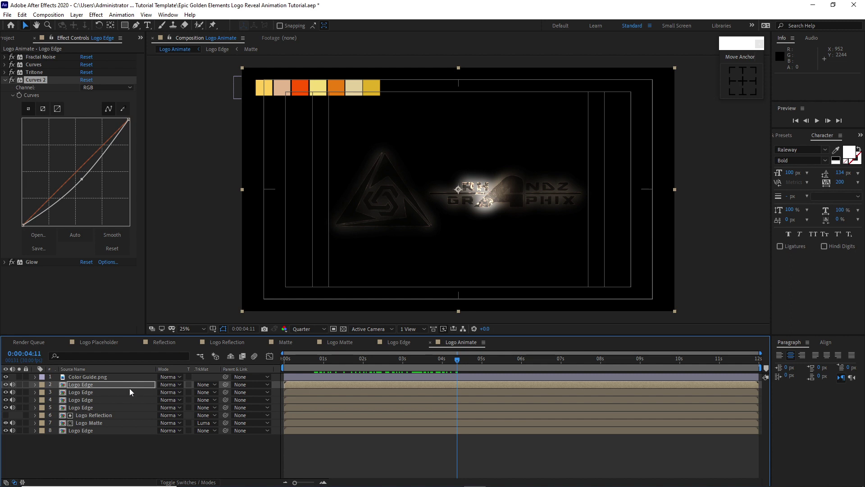
left_click_drag(53, 385, 96, 405)
- Set the four stacked Logo Edge layers to Add mode and hide the Color Guide layer
left_click(164, 385)
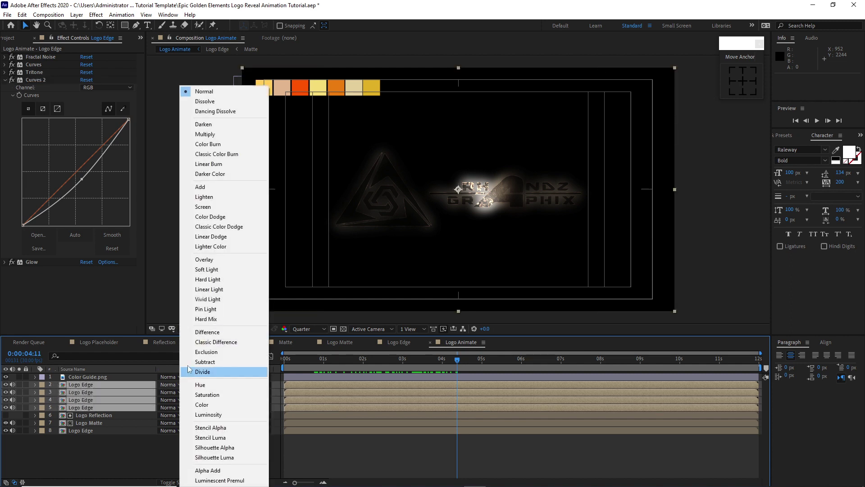
left_click(194, 187)
left_click(317, 245)
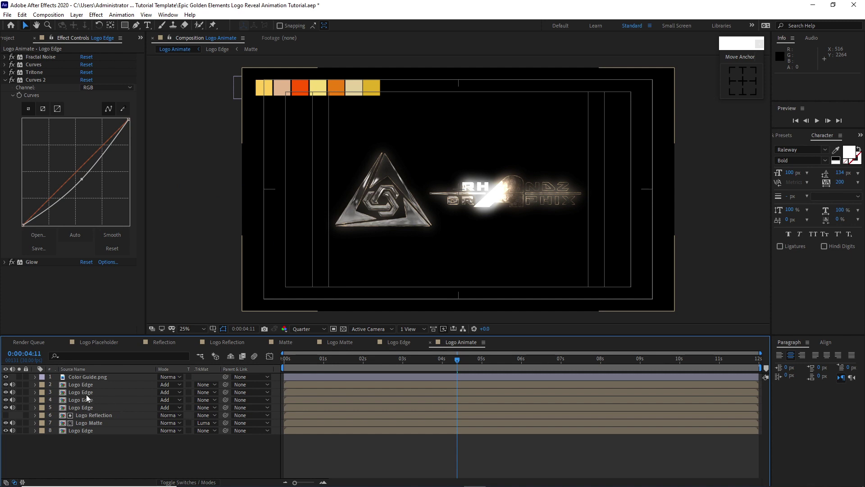
left_click(7, 376)
left_click(417, 223)
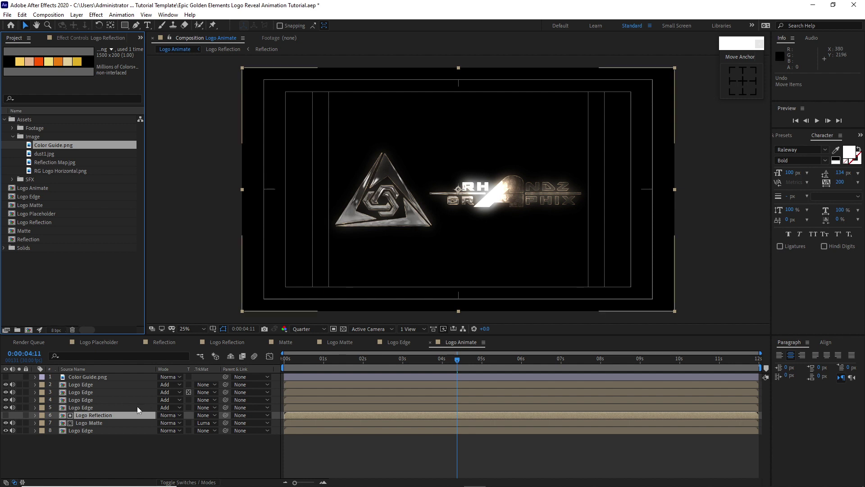
- Move Logo Reflection below Logo Matte, show it, and set its TrkMat to Luma Matte 'Logo Matte' instead of Logo Matte's
left_click_drag(124, 415, 124, 423)
left_click(6, 423)
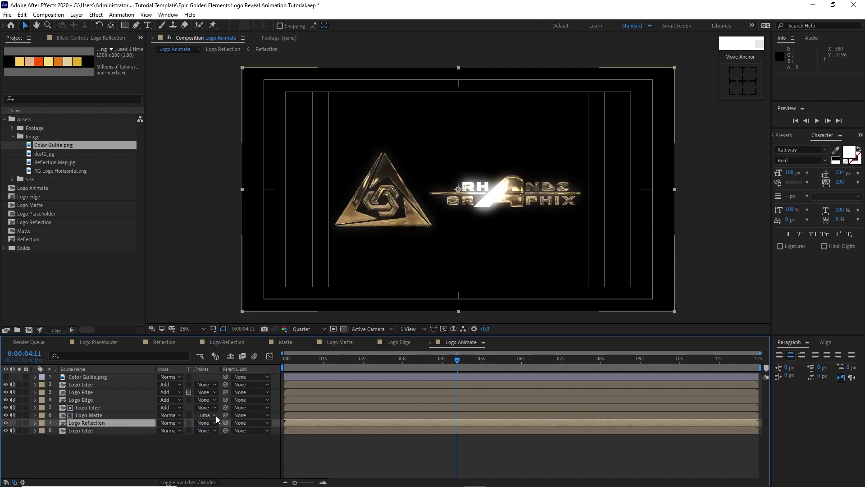
left_click(201, 415)
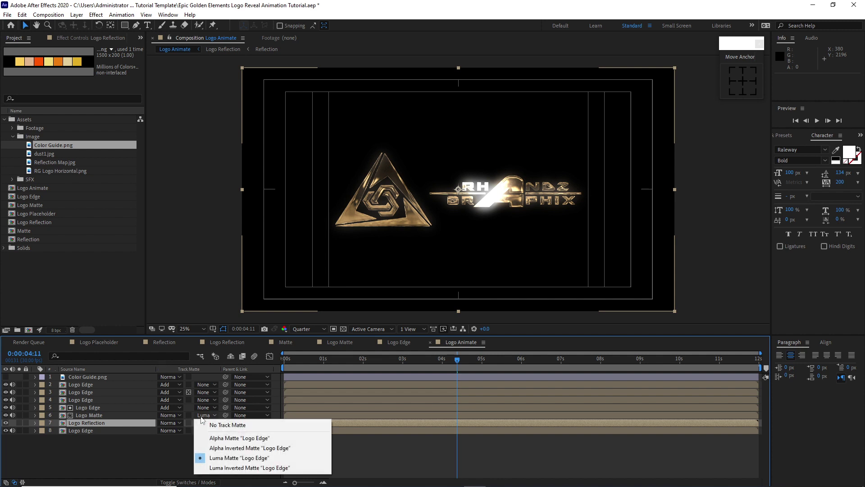
left_click(204, 426)
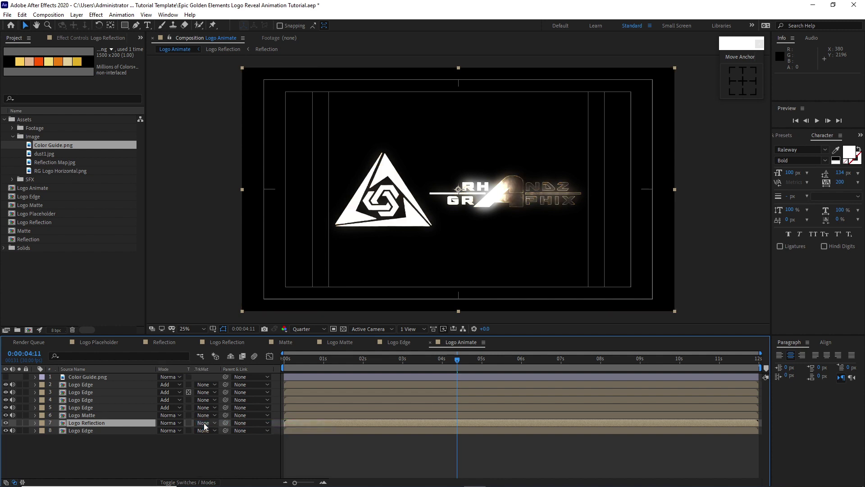
left_click(204, 425)
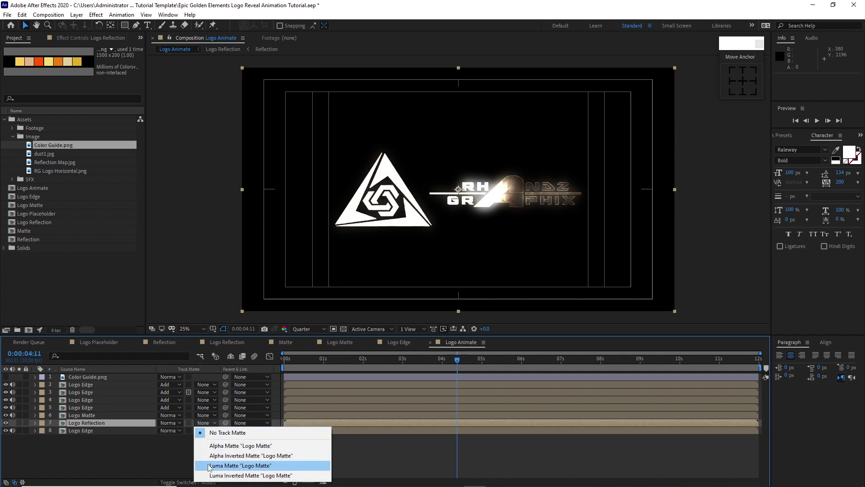
left_click(240, 465)
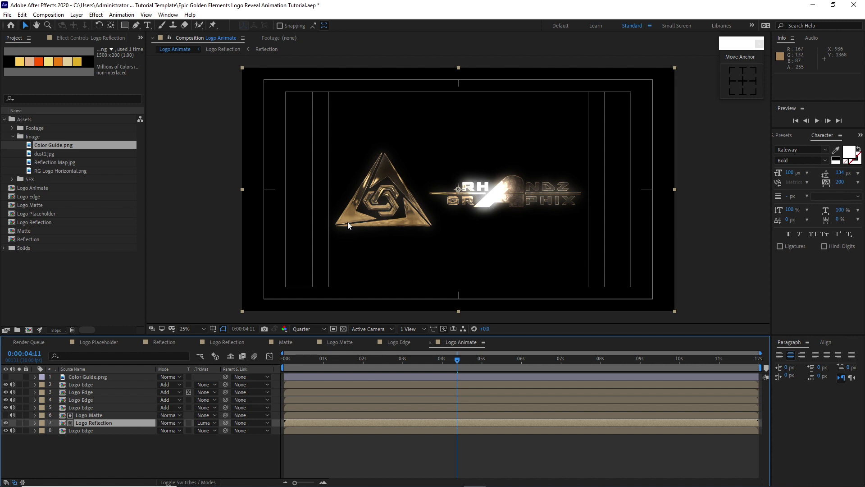
- Create a new 3840×2160, 30 fps, 12-second composition named Main
left_click(57, 17)
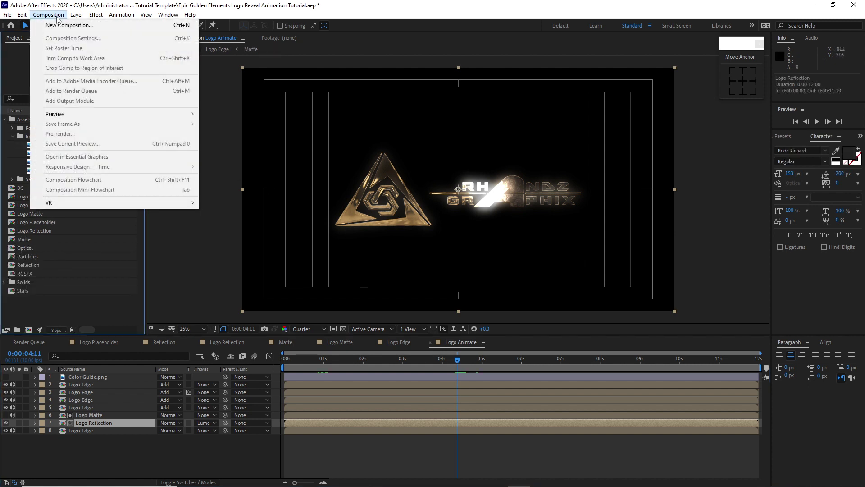
left_click(63, 25)
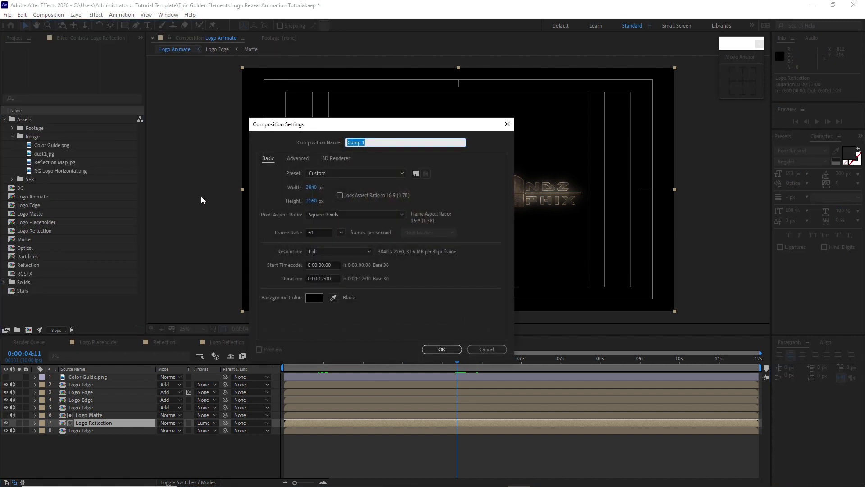
type("Main")
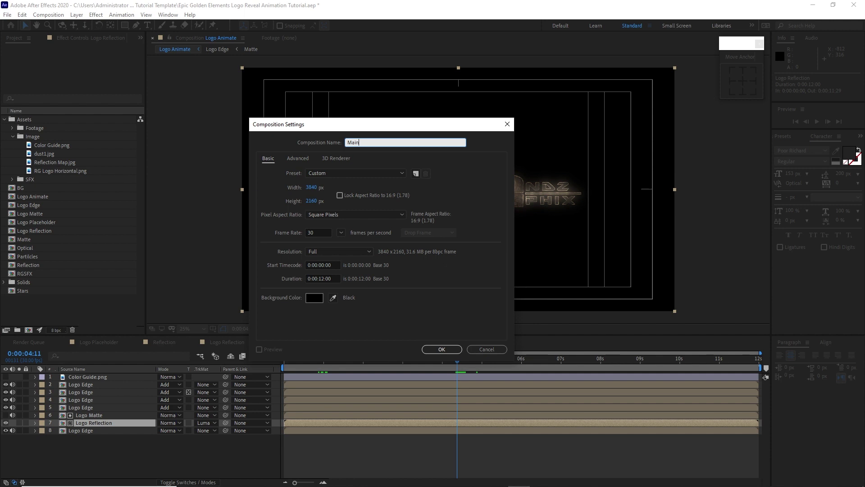
left_click(431, 352)
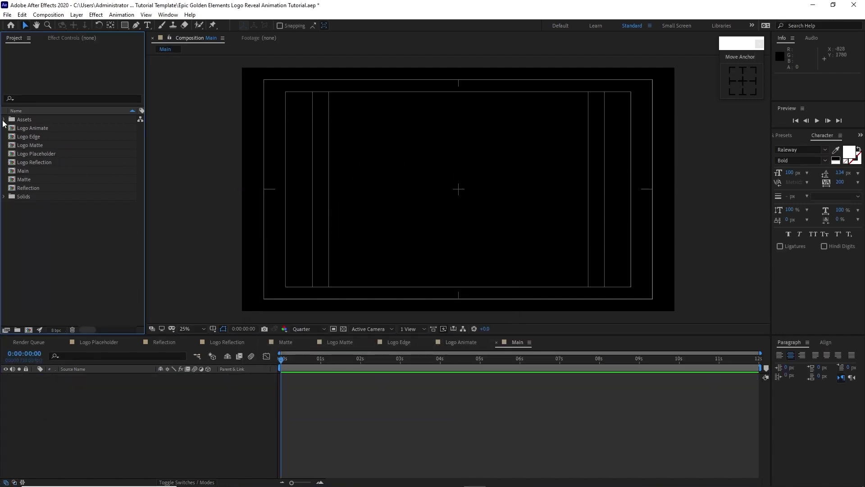
- Add Color Guide.png from Assets > Image to Main and place it at the frame's top-left
left_click(4, 119)
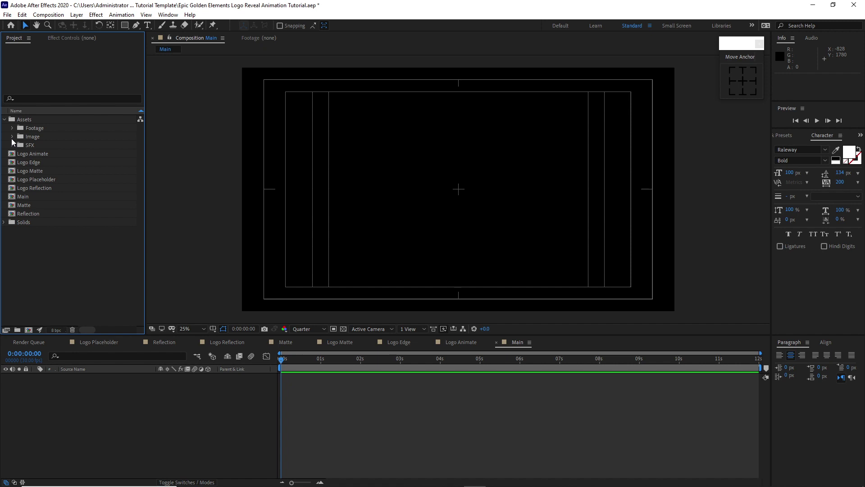
left_click(12, 137)
left_click_drag(45, 147, 69, 391)
left_click_drag(459, 192, 319, 91)
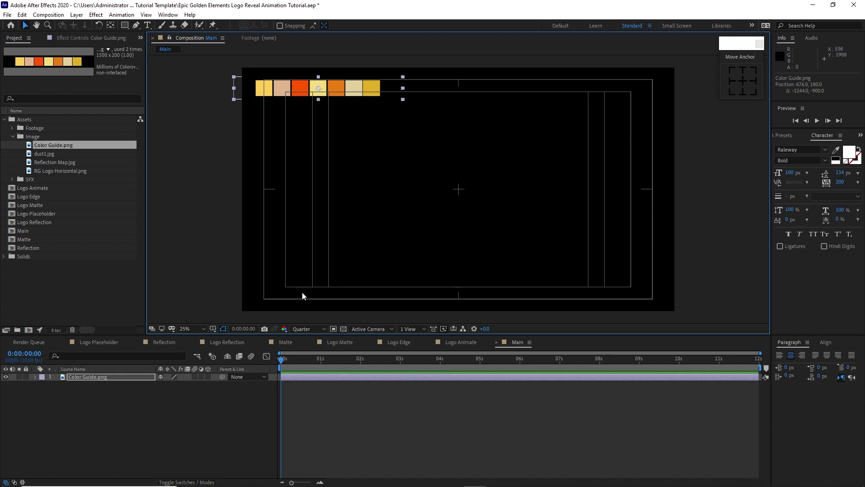
- Add BG.mov from the Footage folder to Main and apply Transform > Fit to Comp
left_click(12, 127)
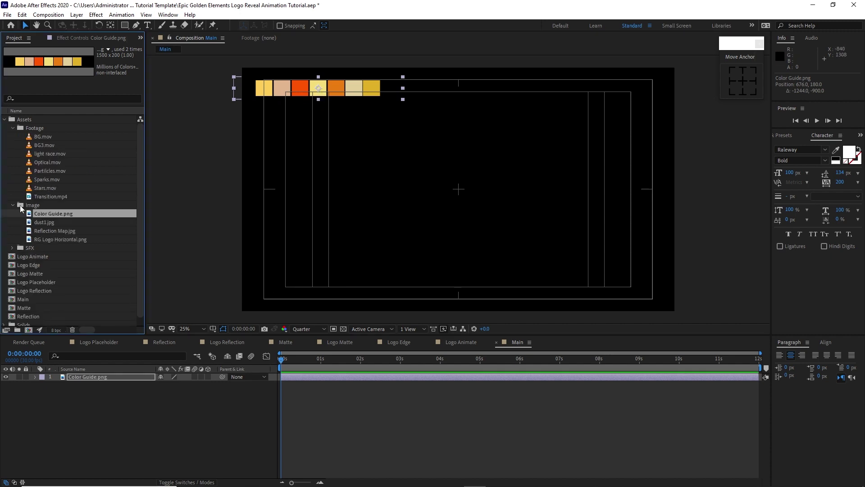
left_click(12, 205)
left_click(42, 138)
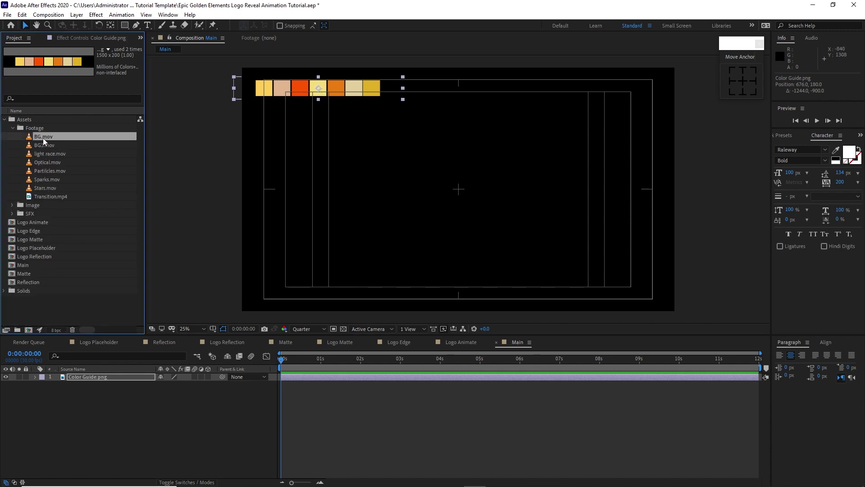
left_click_drag(43, 138, 102, 399)
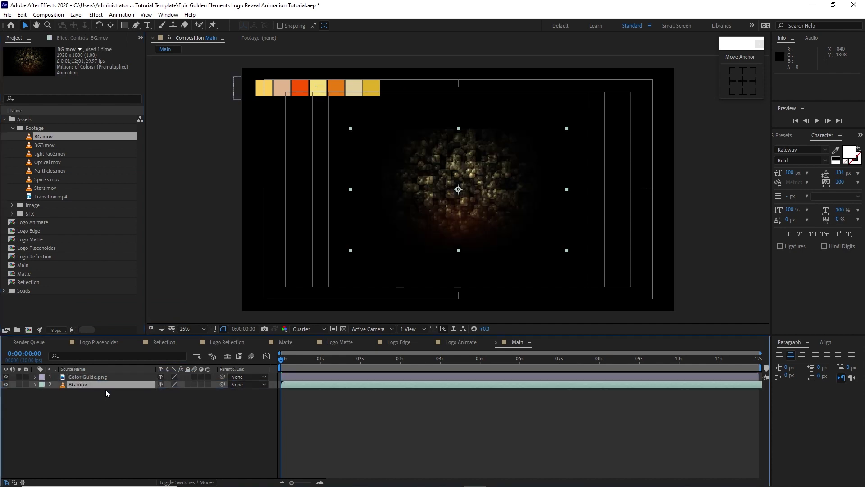
right_click(106, 386)
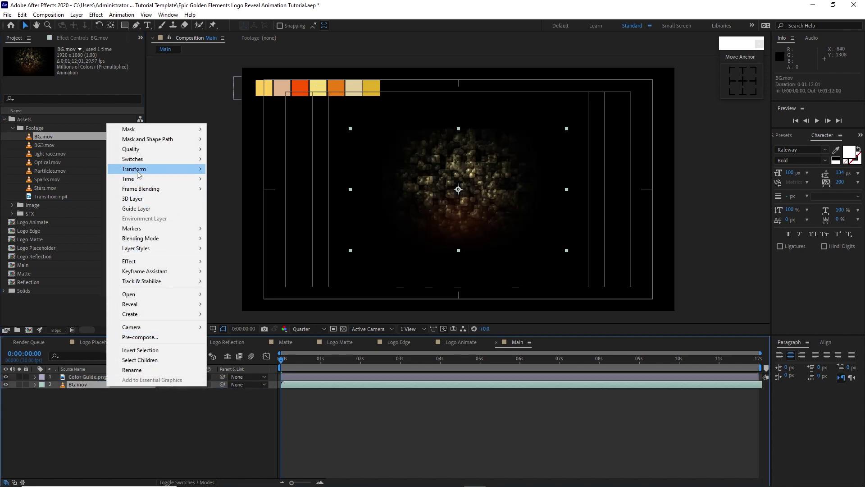
mouse_move(138, 174)
left_click(250, 291)
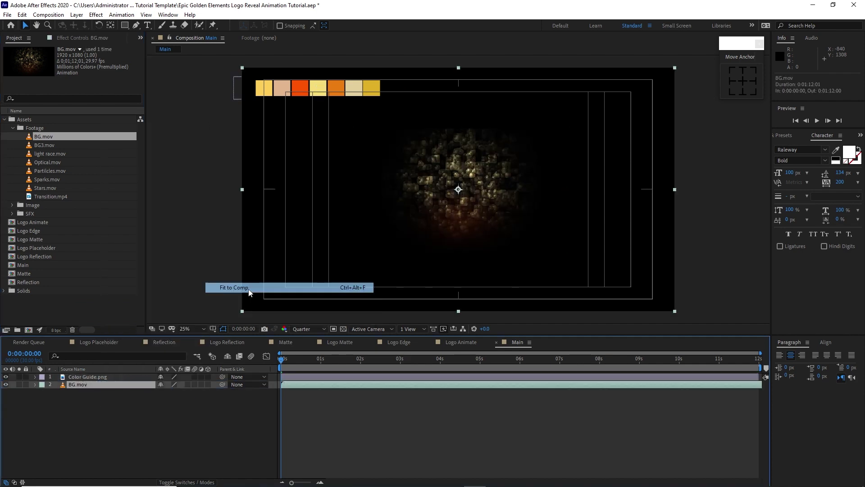
- Pre-compose BG.mov as 'BG' with all attributes moved, then enable its 3D Layer switch
right_click(131, 385)
left_click(173, 332)
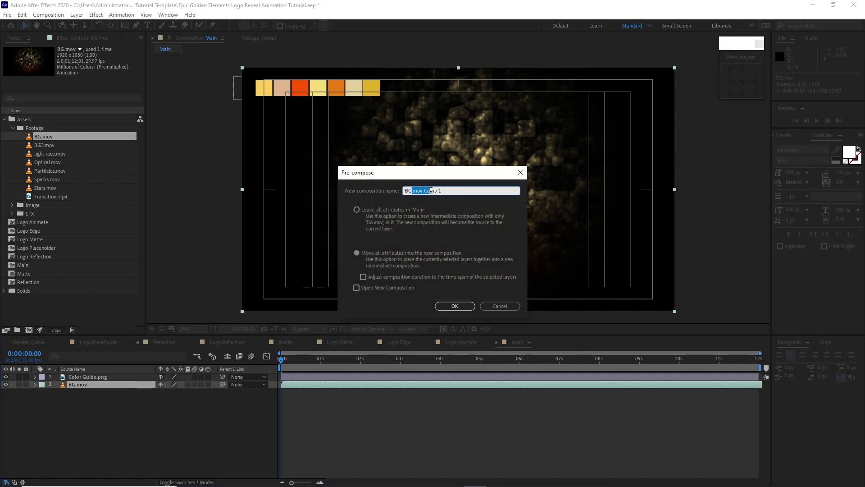
type("BG")
left_click(356, 253)
left_click(453, 306)
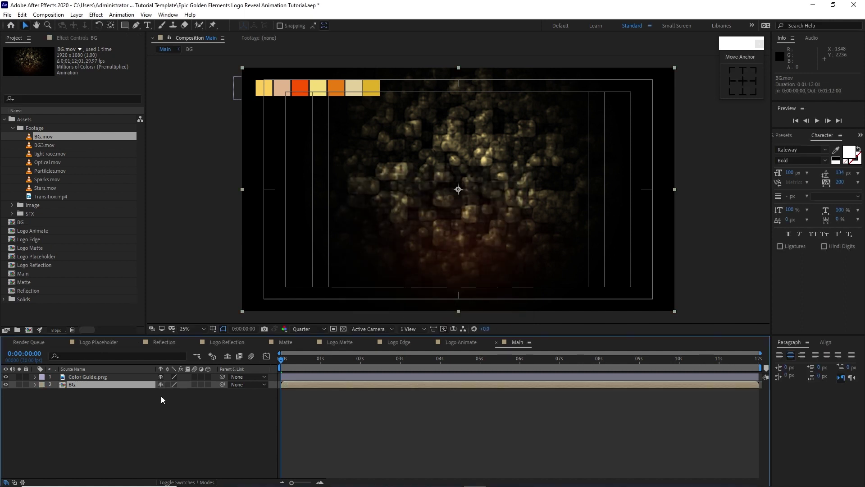
left_click(207, 384)
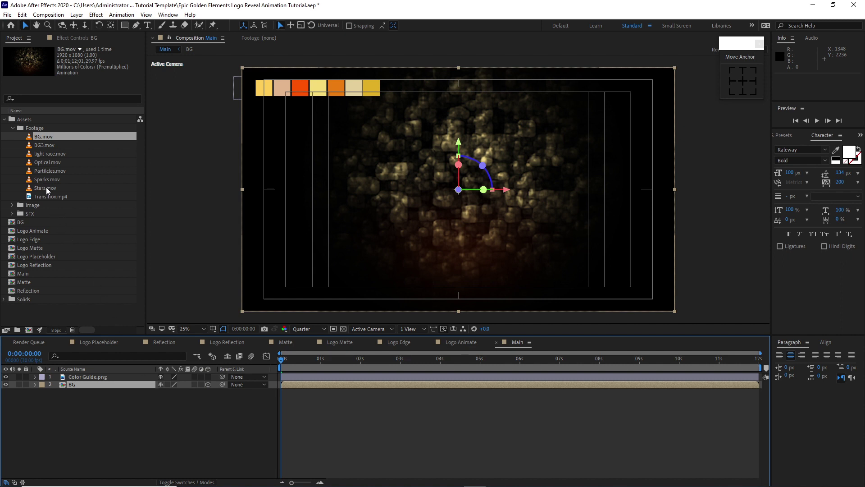
- Add Stars.mov above BG in Main and apply Transform > Fit to Comp
left_click_drag(46, 187, 86, 383)
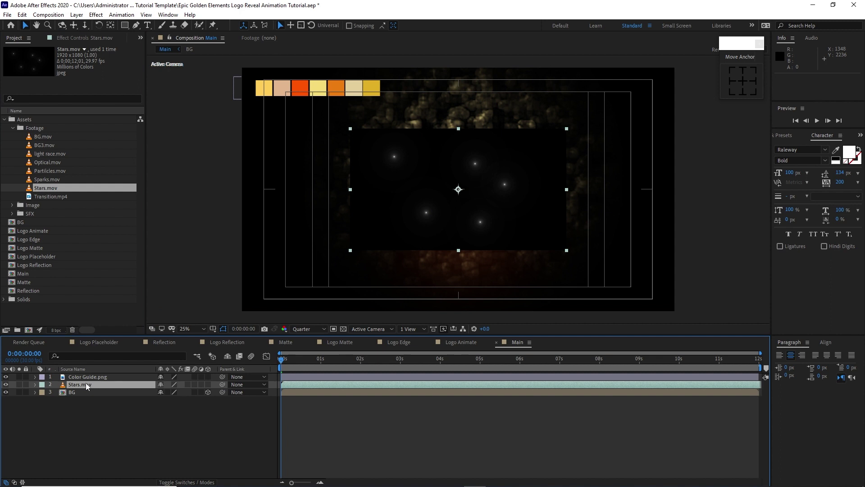
right_click(85, 383)
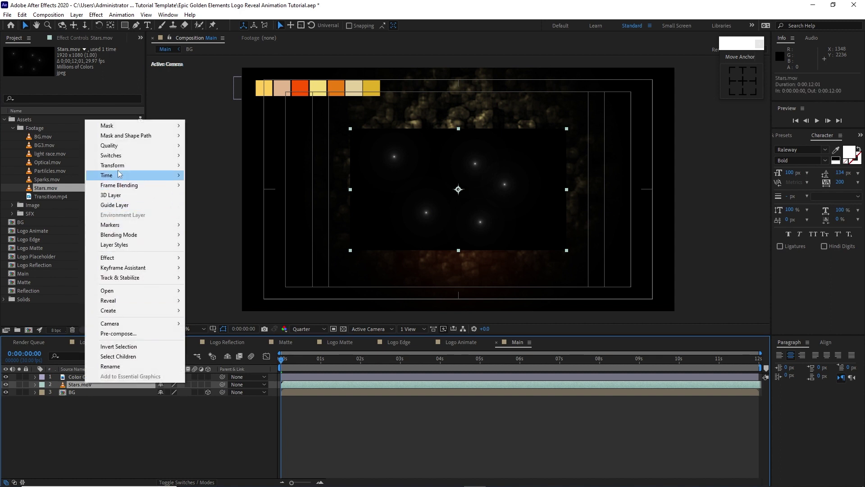
mouse_move(140, 165)
left_click(216, 284)
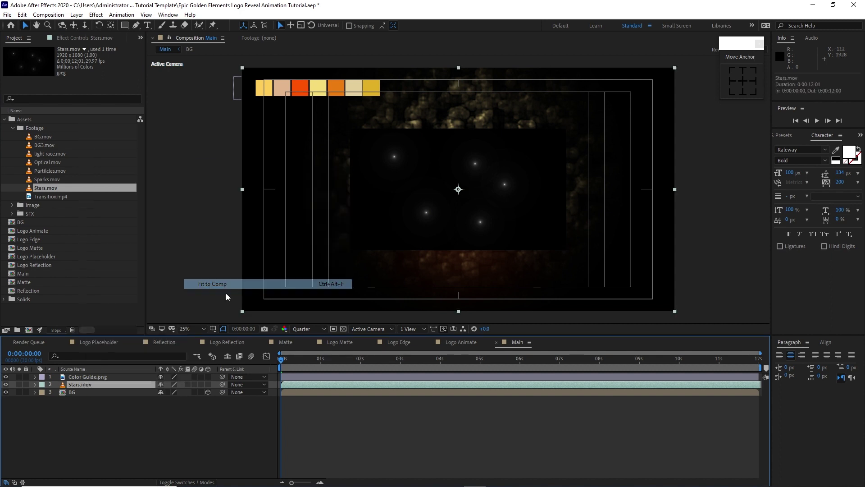
right_click(119, 387)
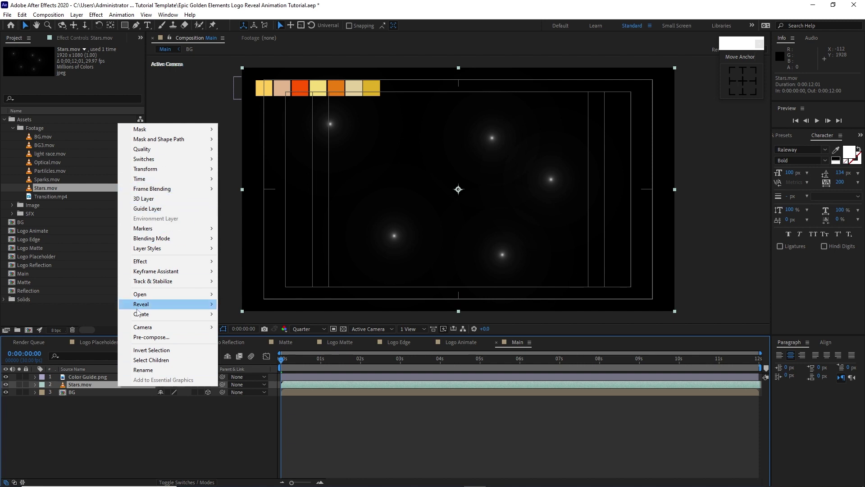
- Pre-compose Stars.mov as 'Stars', trimming the default name and moving all attributes
left_click(147, 337)
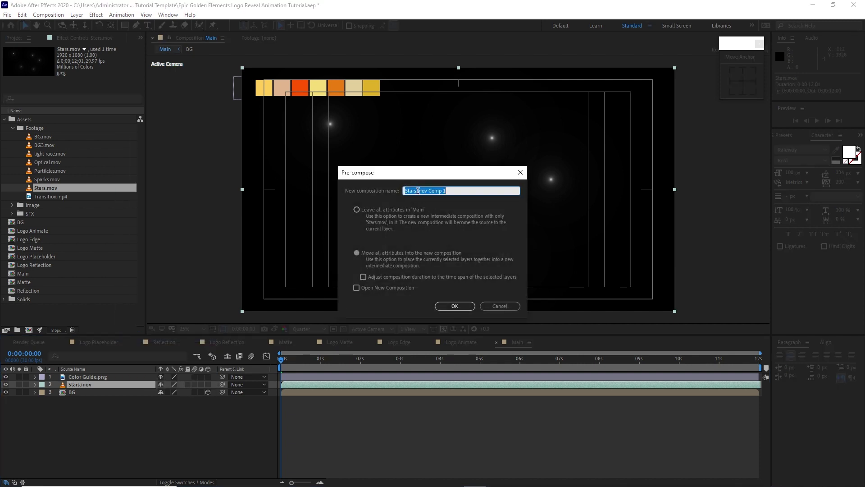
left_click_drag(417, 190, 495, 192)
key("BackSpace")
left_click(359, 252)
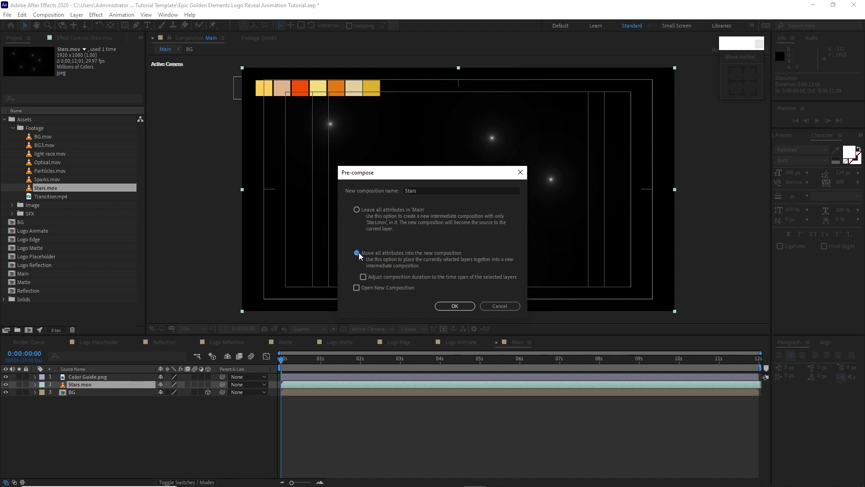
left_click(455, 306)
- Set the Stars layer's blending mode to Add
left_click(192, 482)
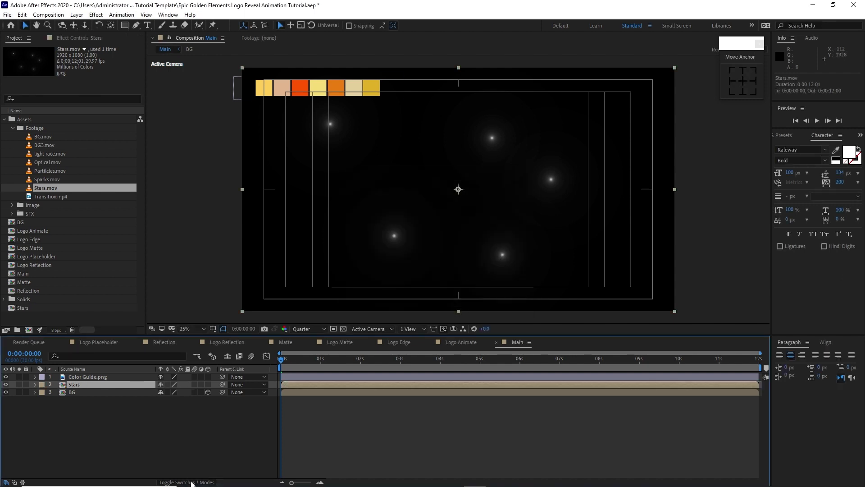
left_click(177, 385)
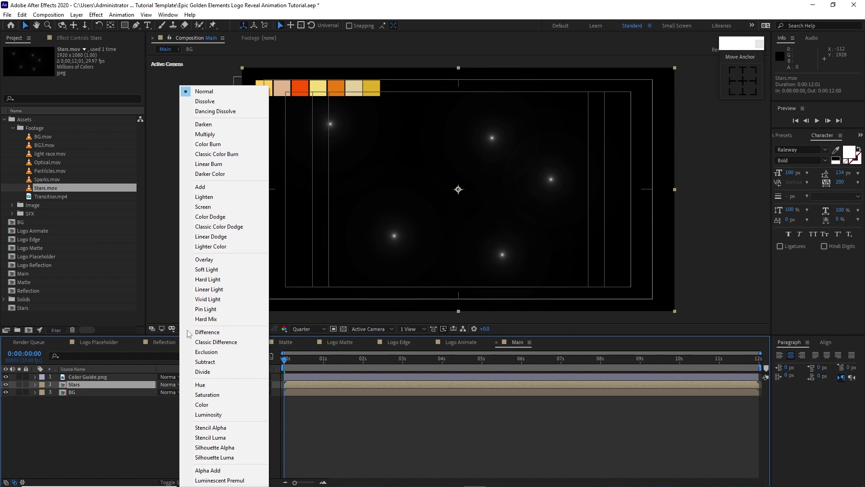
left_click(199, 187)
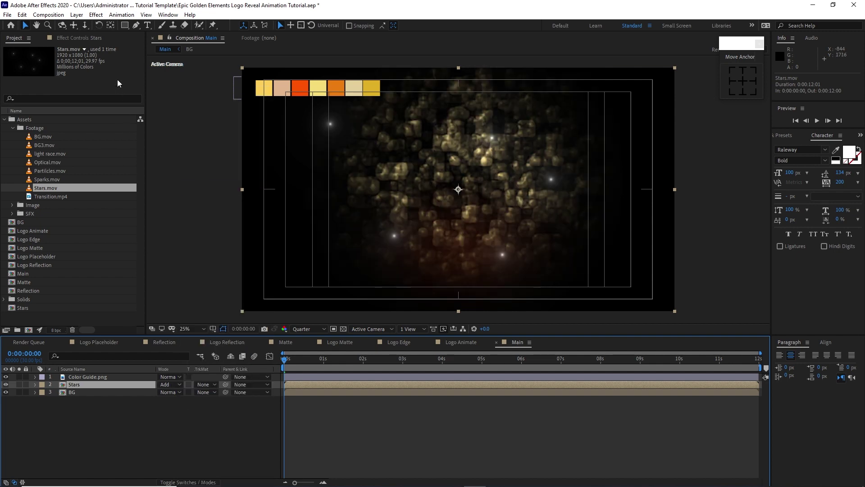
- Apply Tritone to Stars, sampling the gold colour guide swatch for midtones and another swatch for highlights
left_click(96, 14)
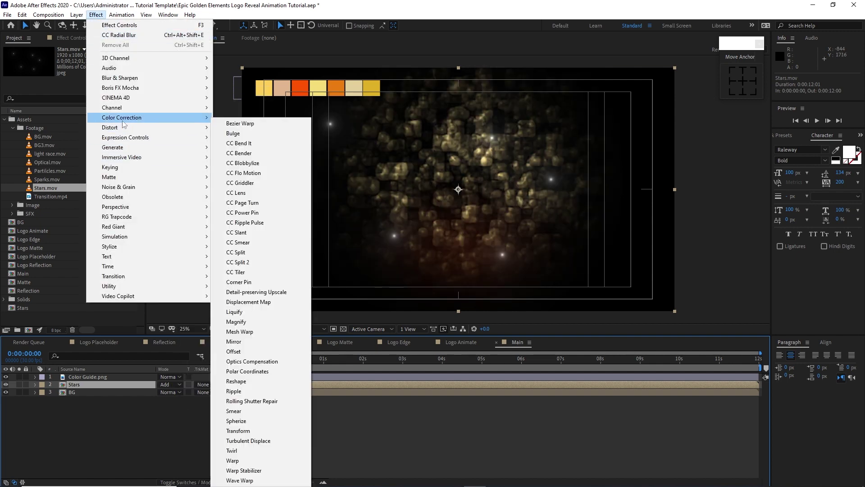
mouse_move(124, 118)
left_click(243, 435)
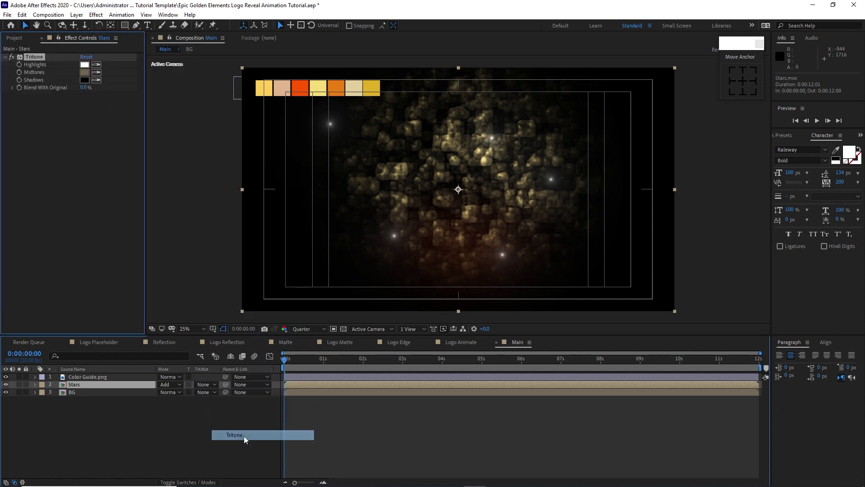
left_click(97, 73)
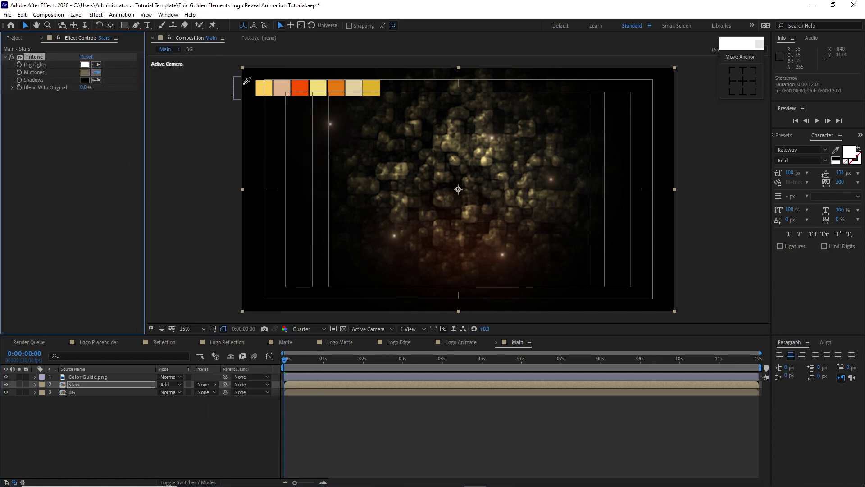
left_click(370, 81)
left_click(96, 64)
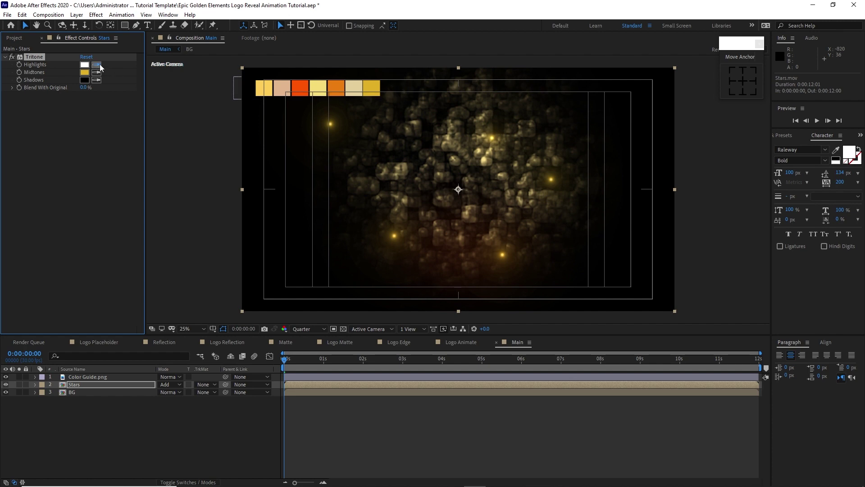
left_click(356, 87)
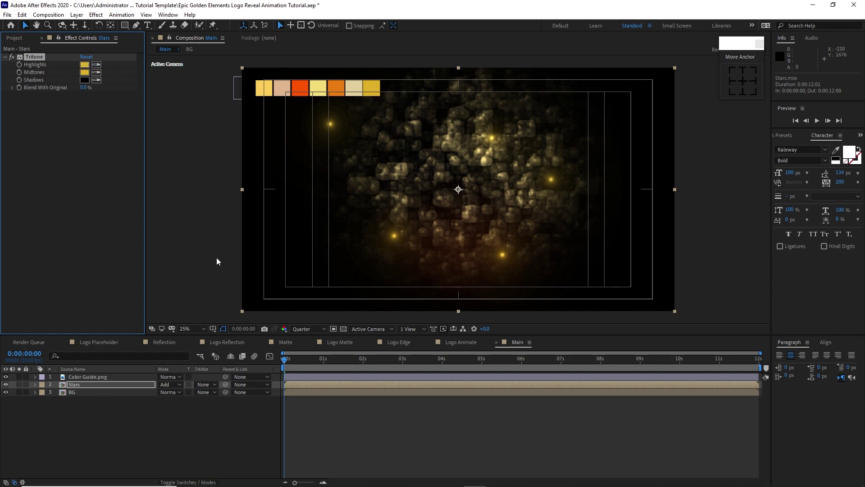
left_click(18, 40)
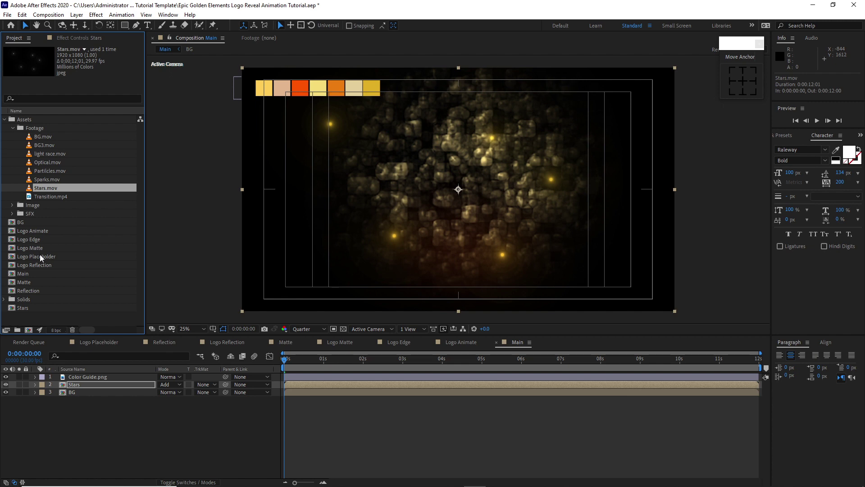
- Add Logo Animate above Stars and duplicate it, with Collapse Transformations on the upper copy only
left_click_drag(45, 231, 75, 384)
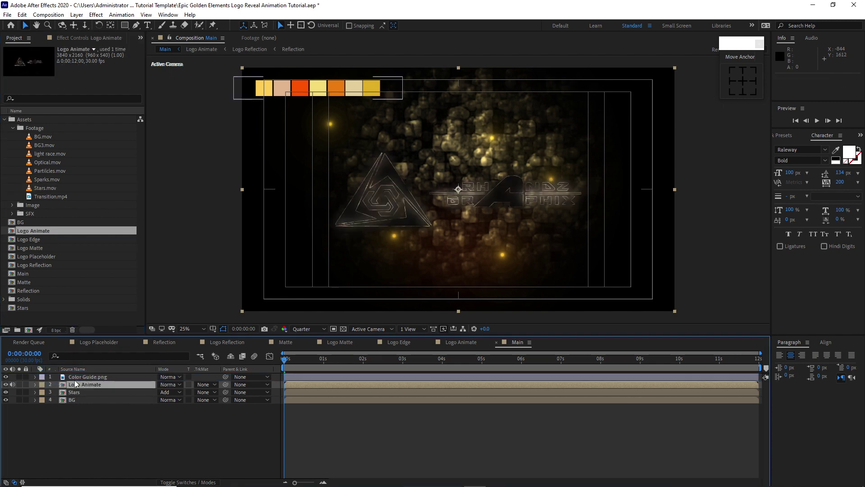
key("F4")
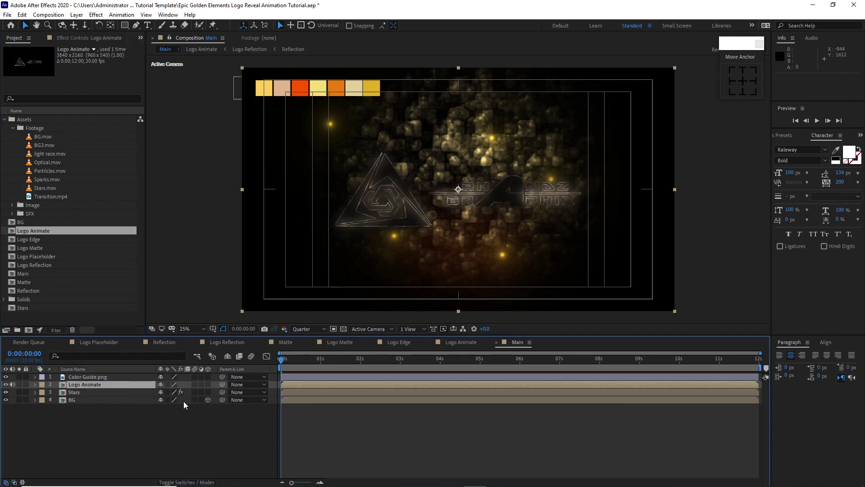
left_click(168, 384)
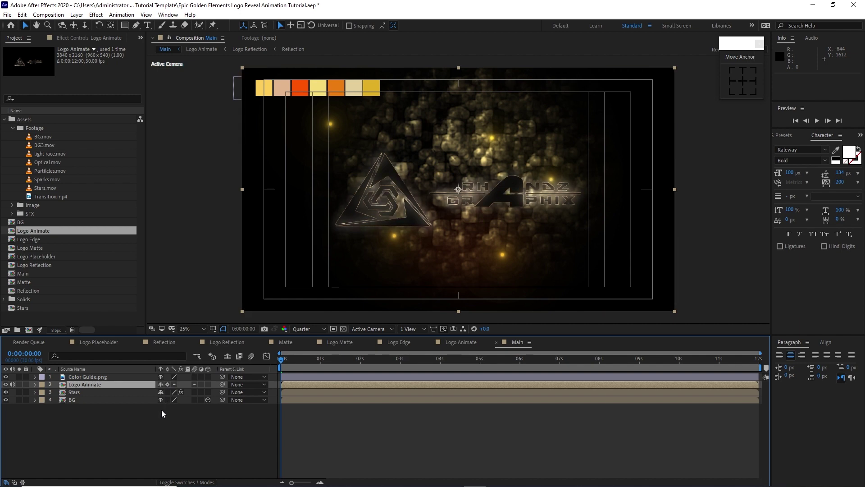
key("ctrl+d")
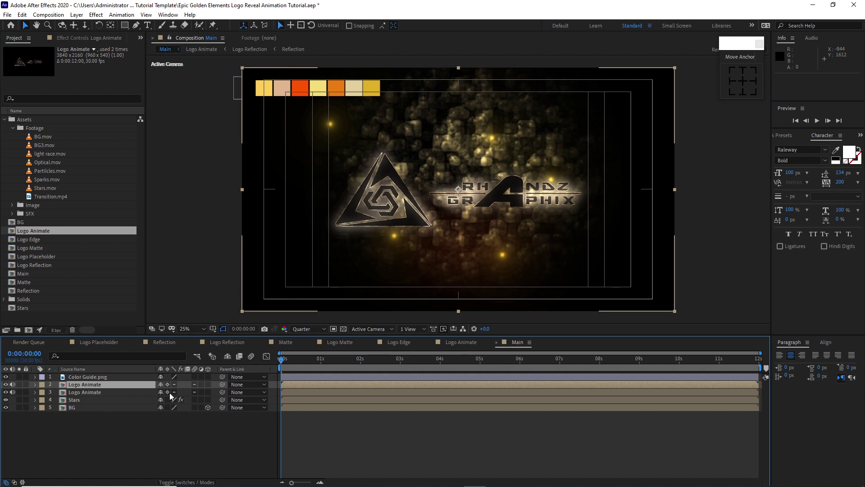
left_click(167, 392)
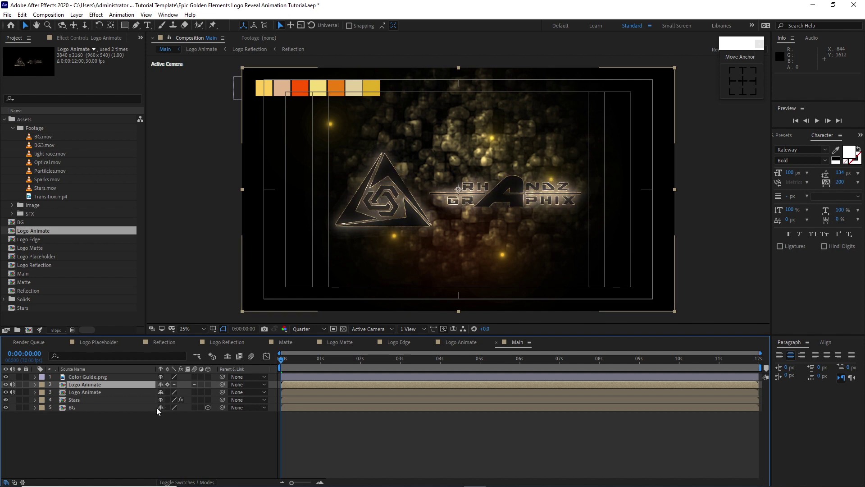
left_click(121, 395)
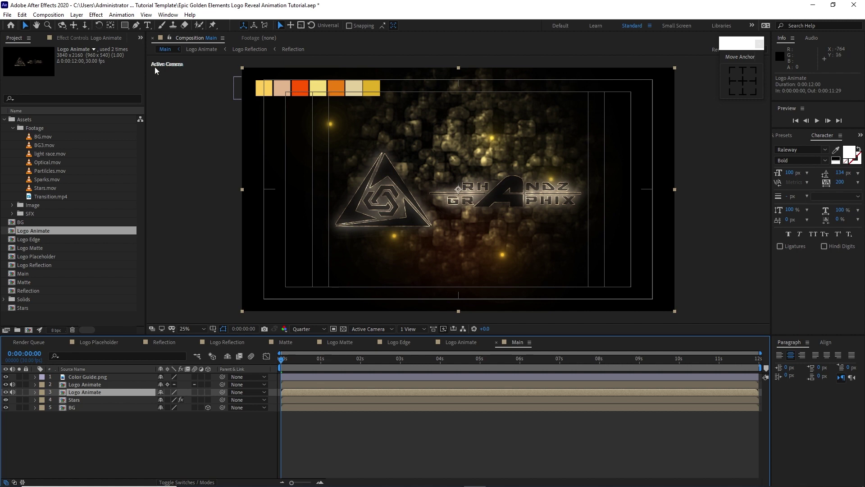
- Apply CC Radial Blur to the lower Logo Animate as Fading Zoom with Amount 60
left_click(96, 14)
mouse_move(130, 77)
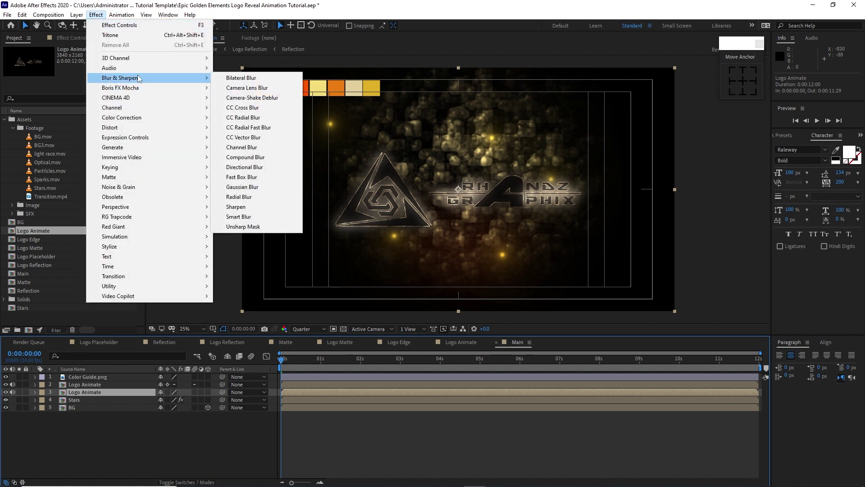
left_click(239, 119)
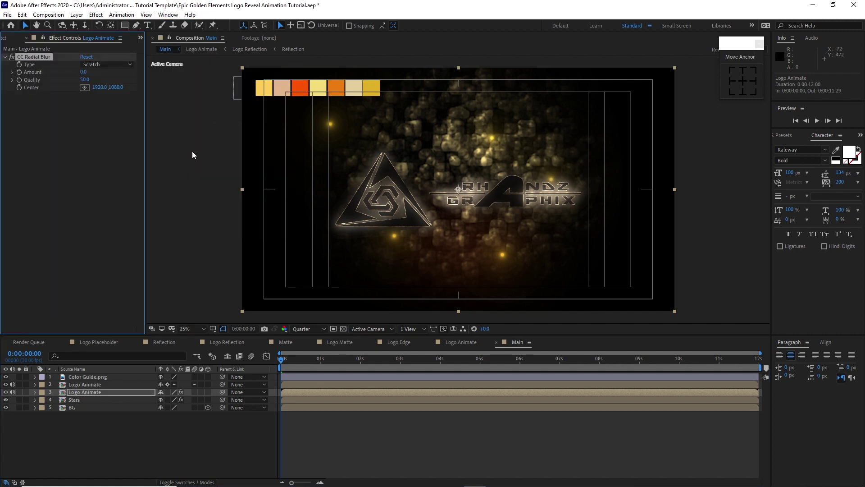
left_click(114, 64)
left_click(116, 83)
type("60")
left_click(101, 200)
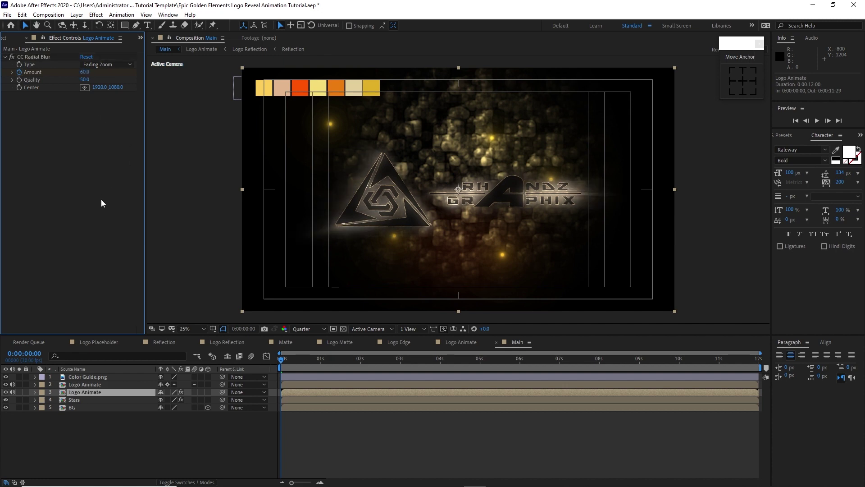
- Keyframe the blur Amount at 60 at 7 seconds and 0 at the last frame
left_click(559, 359)
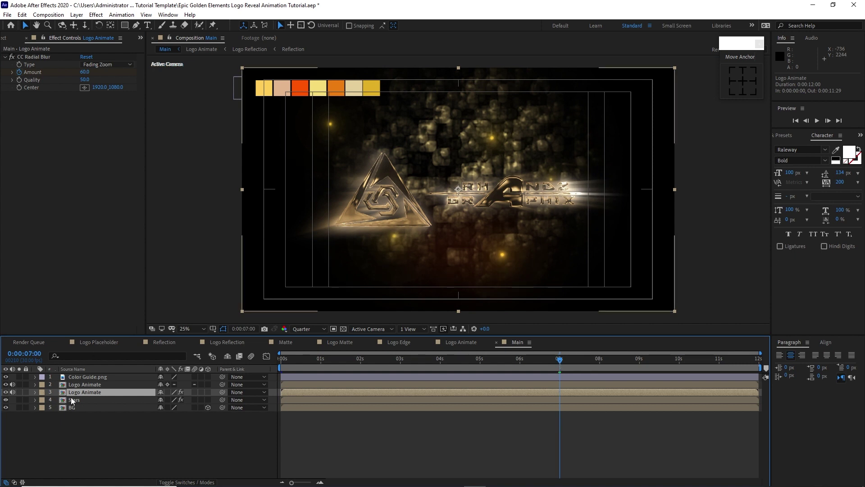
key("u")
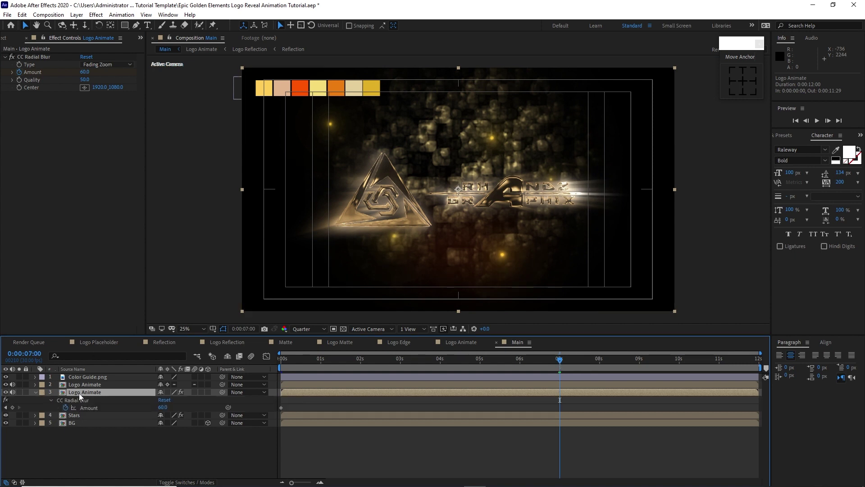
left_click(12, 408)
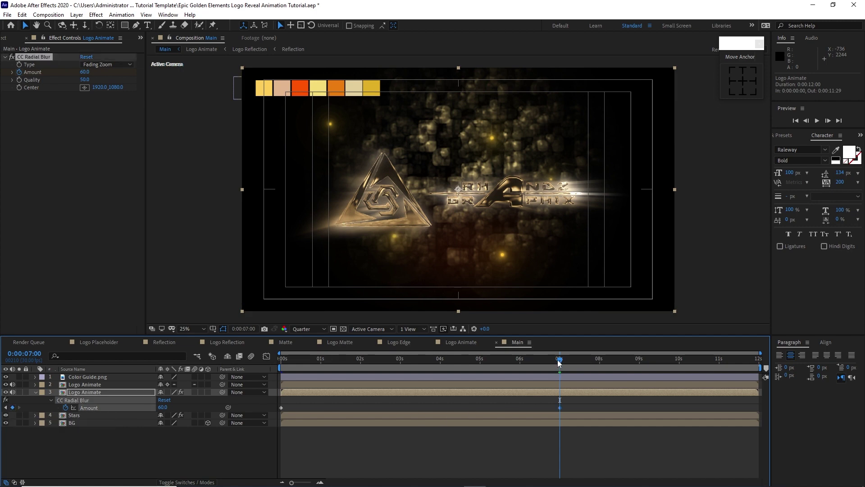
left_click_drag(559, 359, 761, 361)
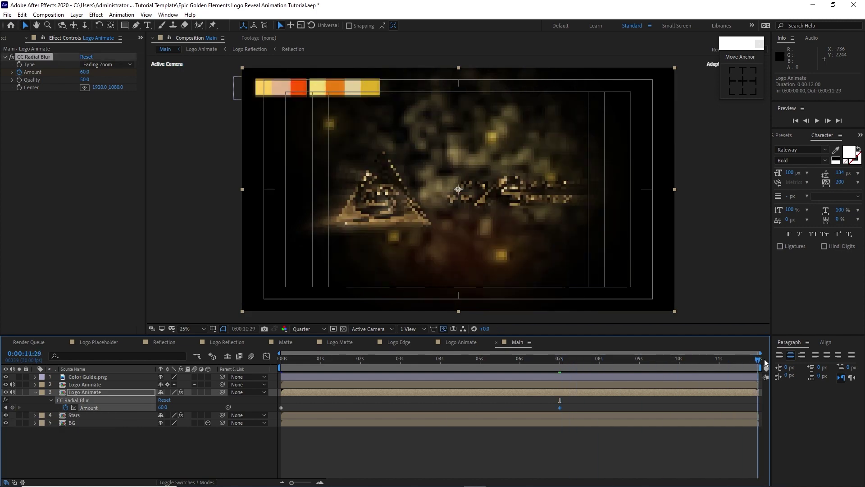
left_click(162, 408)
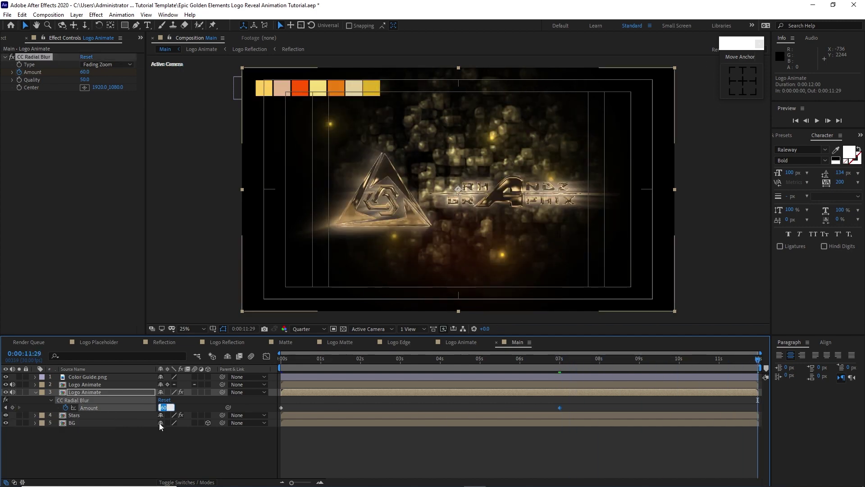
type("0")
left_click(167, 451)
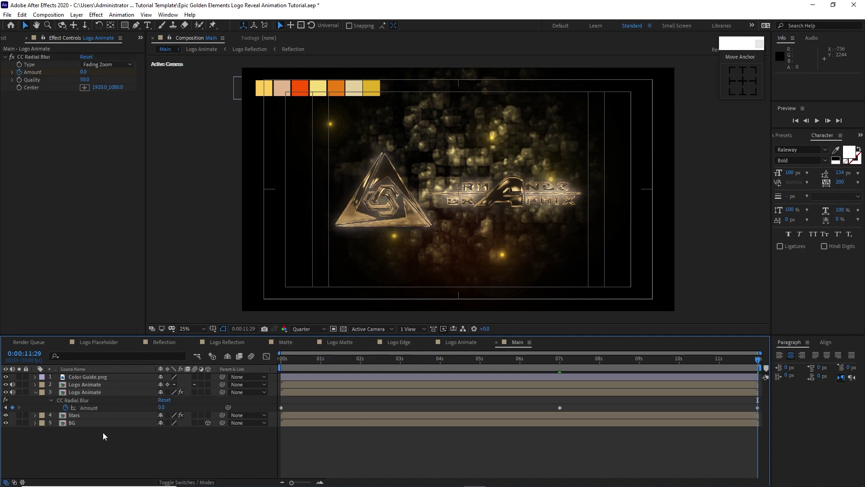
left_click(36, 392)
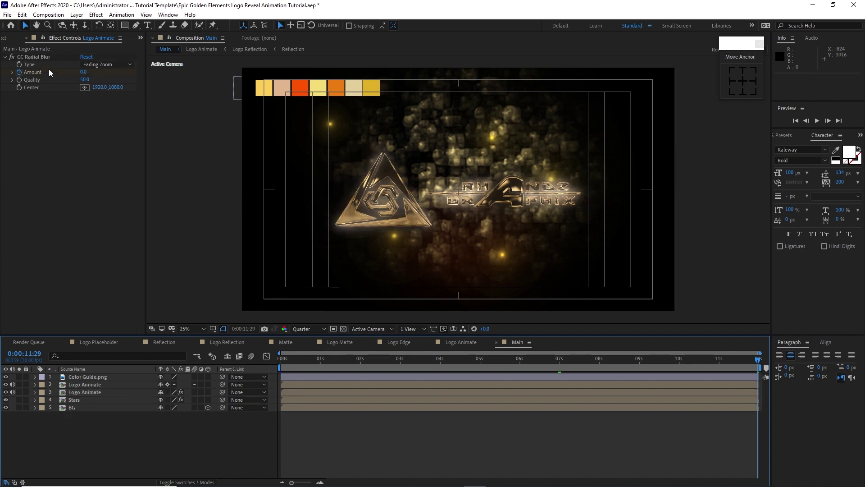
- Add Particles.mov to Main and fit it to the composition
left_click(12, 38)
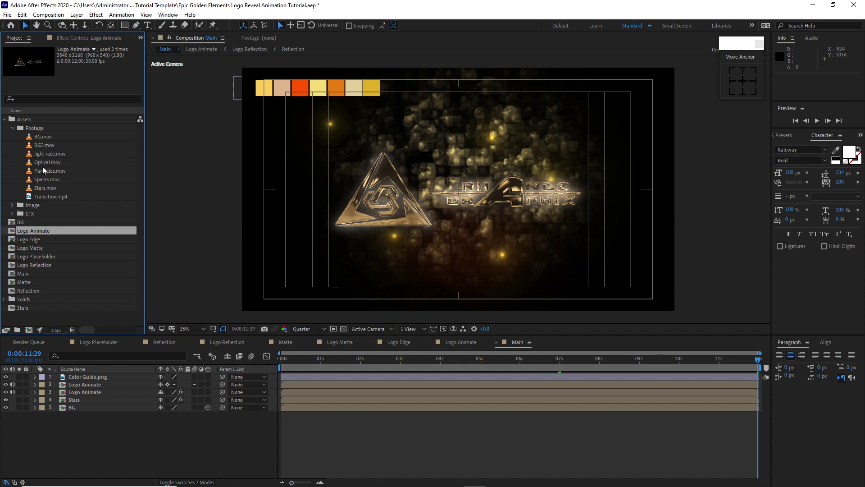
left_click_drag(43, 169, 67, 359)
left_click_drag(69, 382, 89, 385)
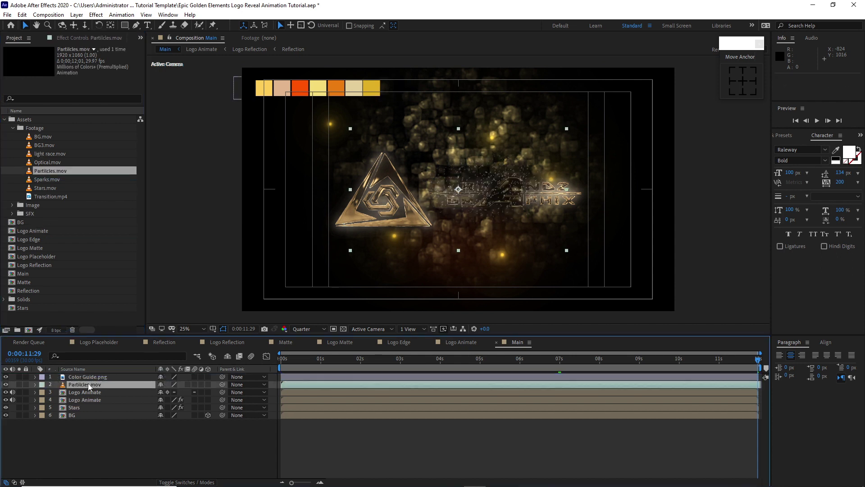
right_click(92, 385)
mouse_move(135, 167)
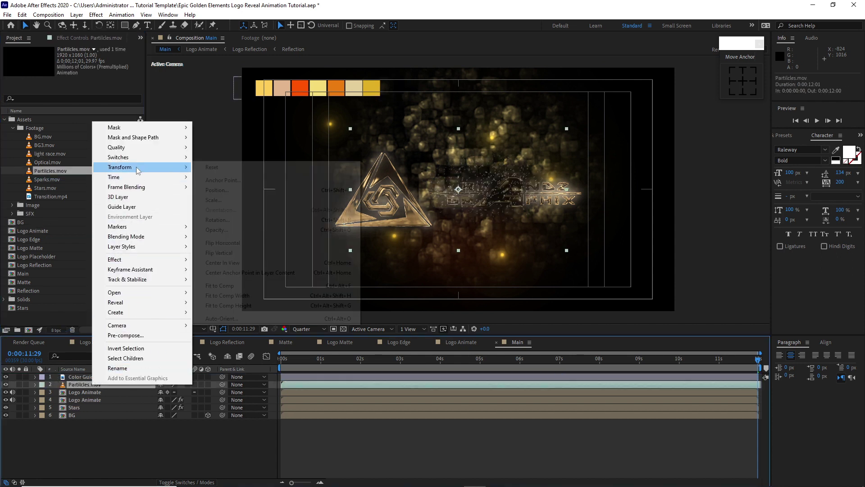
left_click(220, 286)
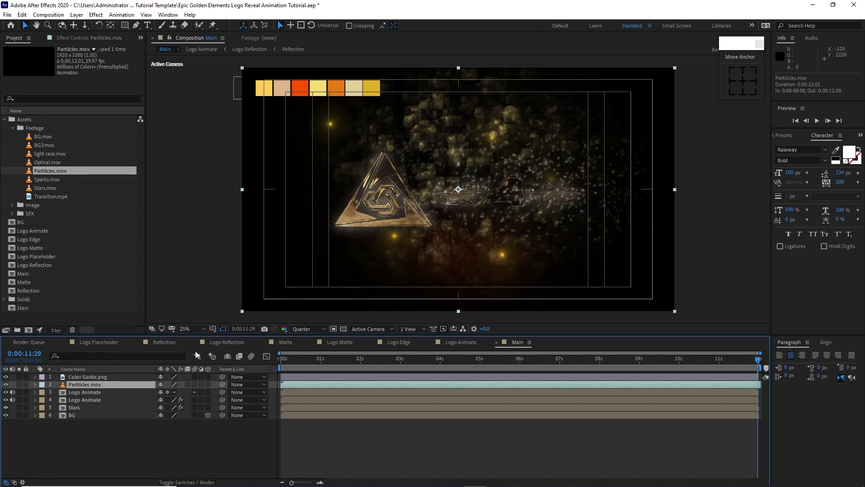
- Pre-compose it as a 3D 'Particles' comp with all attributes, then add Optical.mov
right_click(130, 387)
left_click(151, 341)
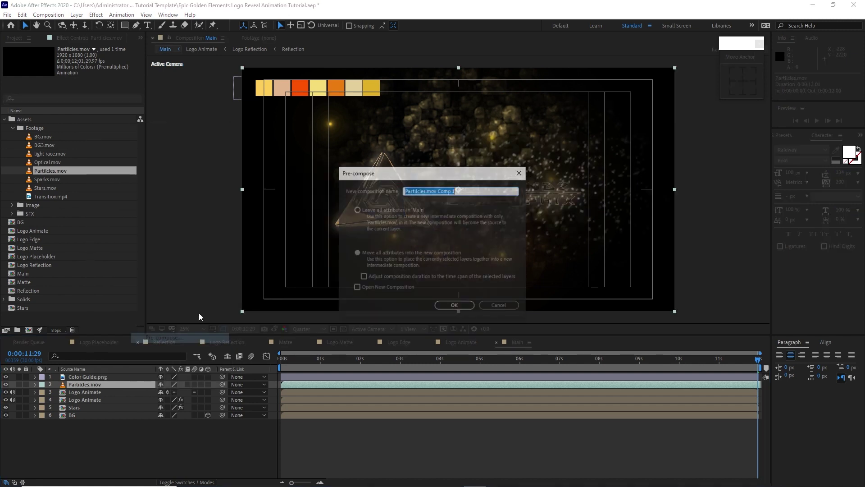
left_click(425, 192)
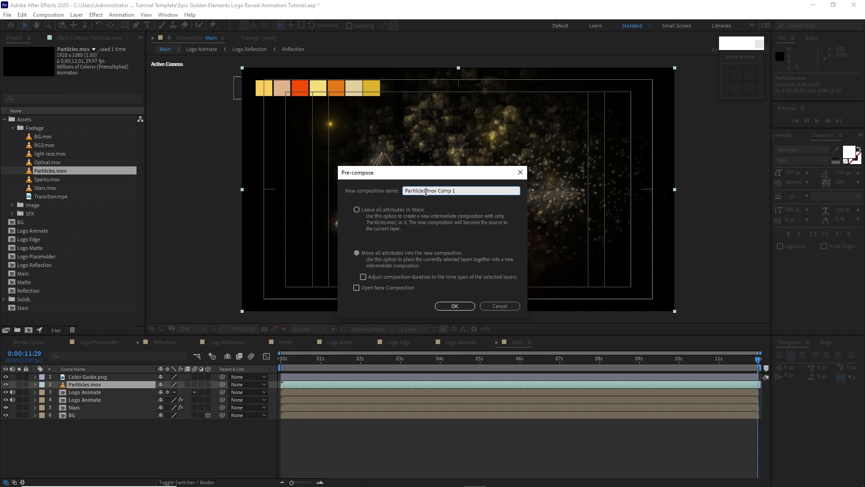
left_click_drag(425, 193, 490, 179)
key("BackSpace")
left_click(356, 252)
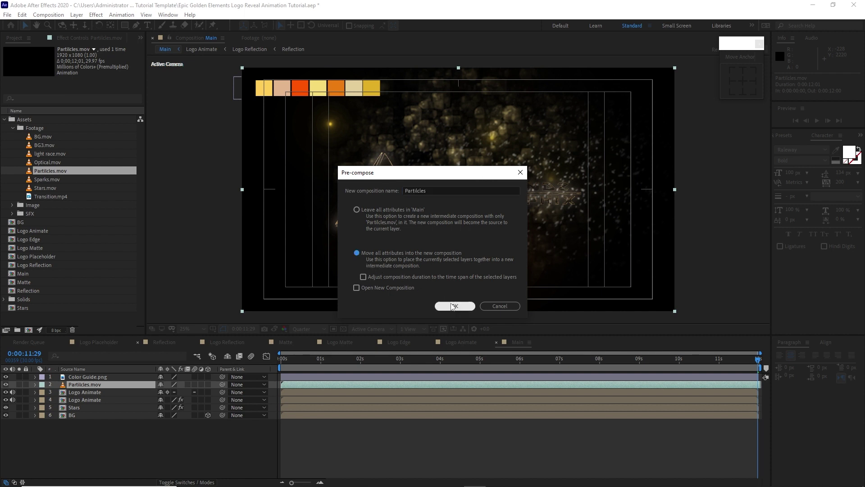
left_click(454, 306)
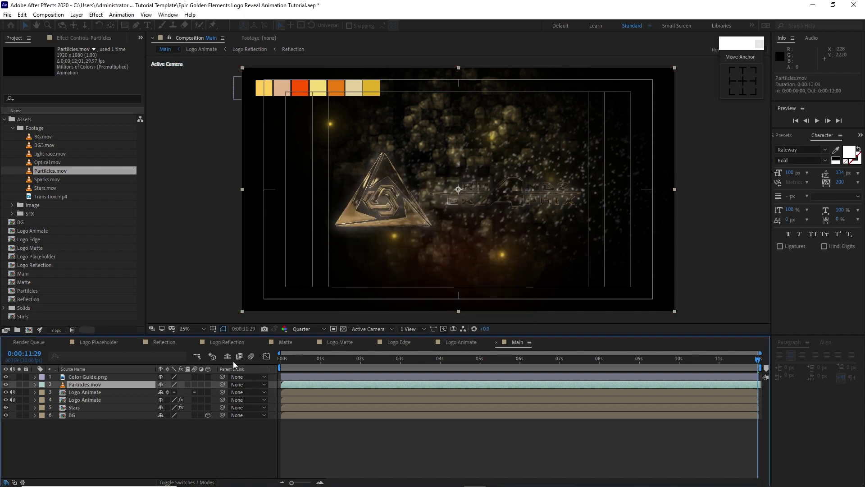
left_click(208, 385)
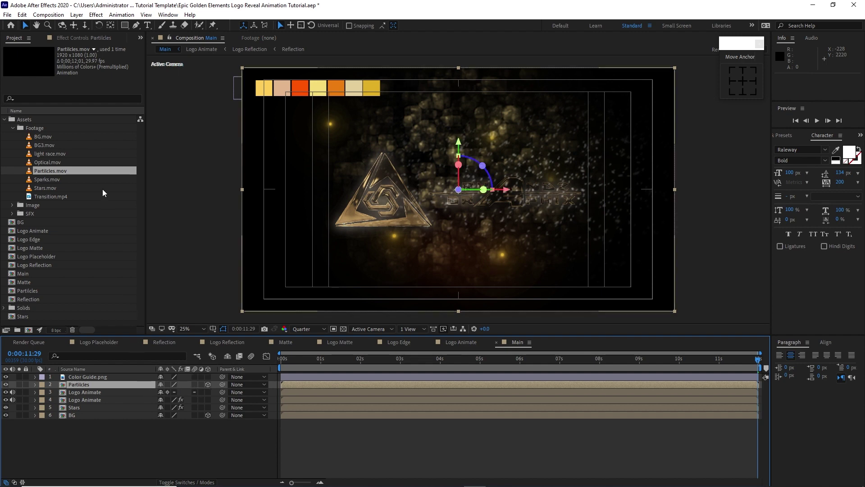
left_click_drag(64, 161, 88, 380)
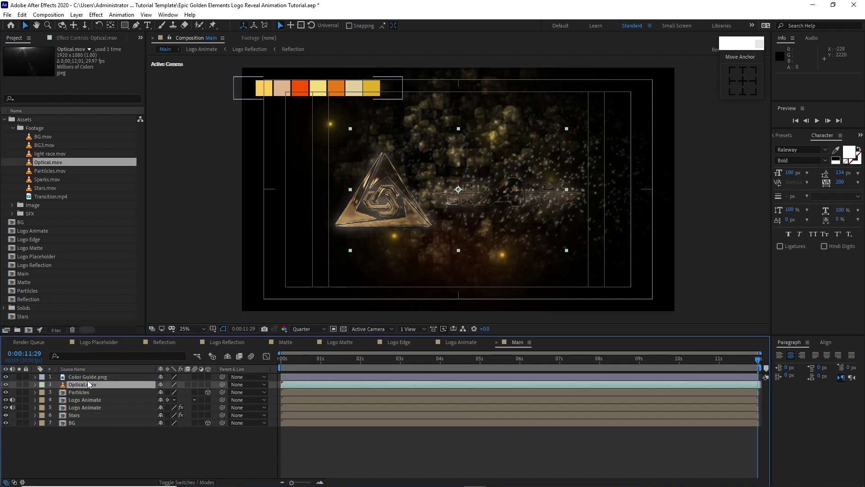
- Fit Optical.mov to the comp and pre-compose it as 'Optical' with all attributes
right_click(90, 384)
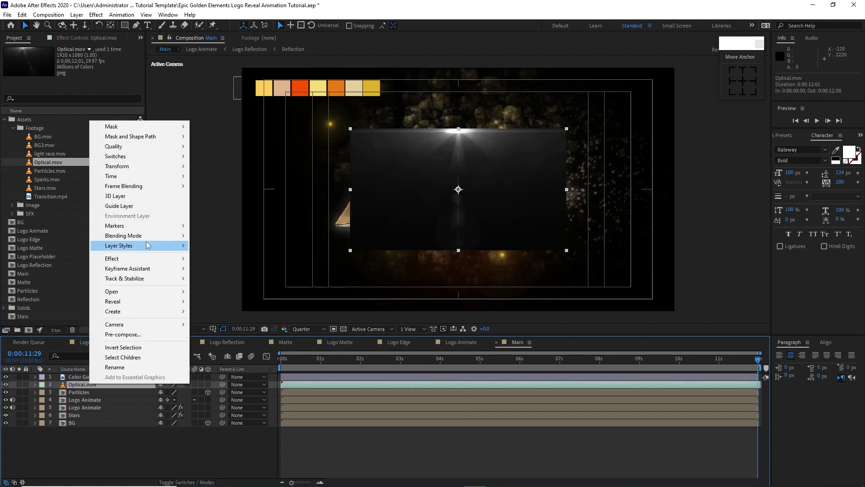
mouse_move(161, 167)
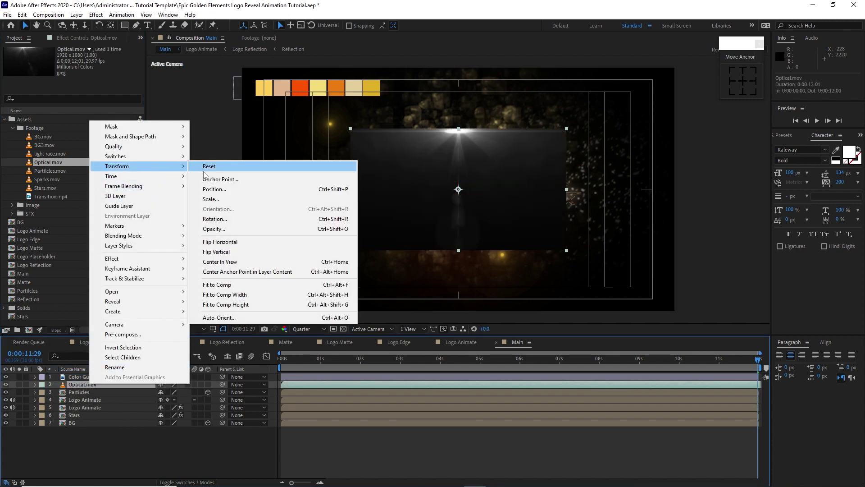
left_click(216, 285)
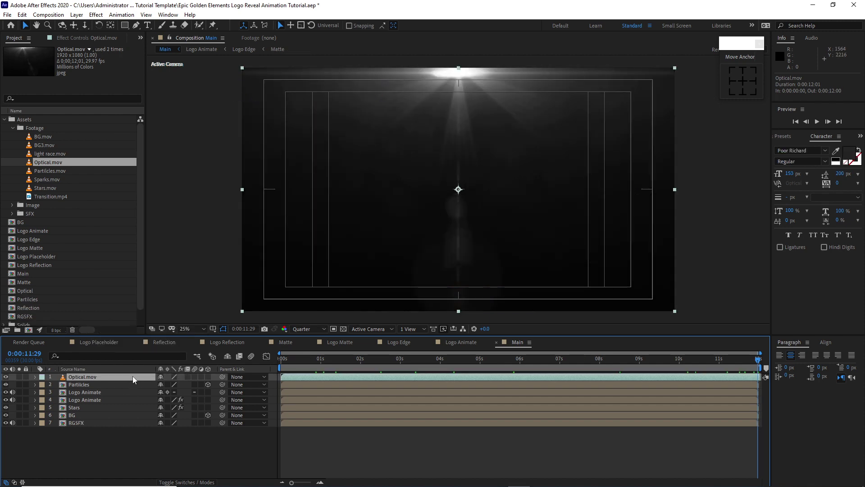
right_click(132, 376)
left_click(154, 328)
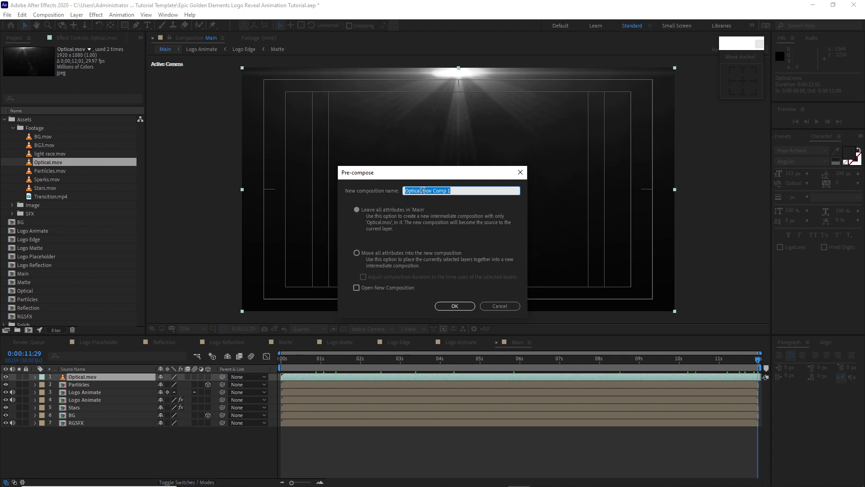
left_click_drag(421, 190, 458, 198)
key("BackSpace")
left_click(356, 253)
left_click(455, 306)
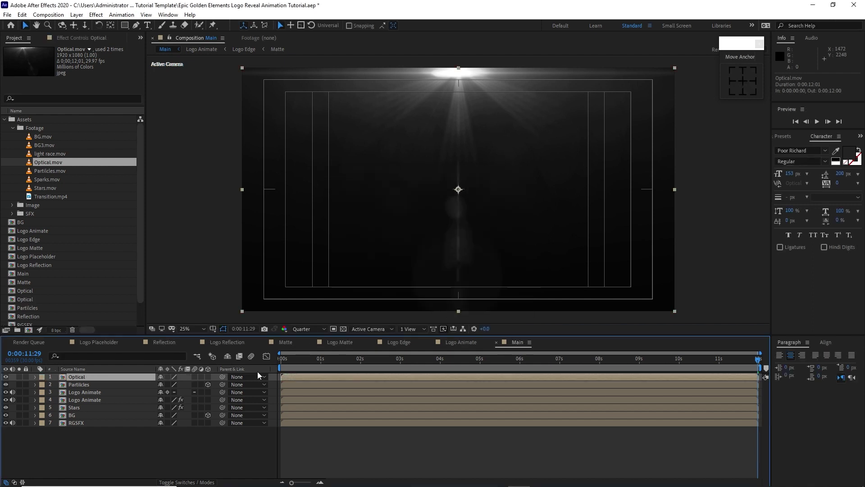
- Make the Optical layer 3D and show its blending mode choices
left_click(208, 377)
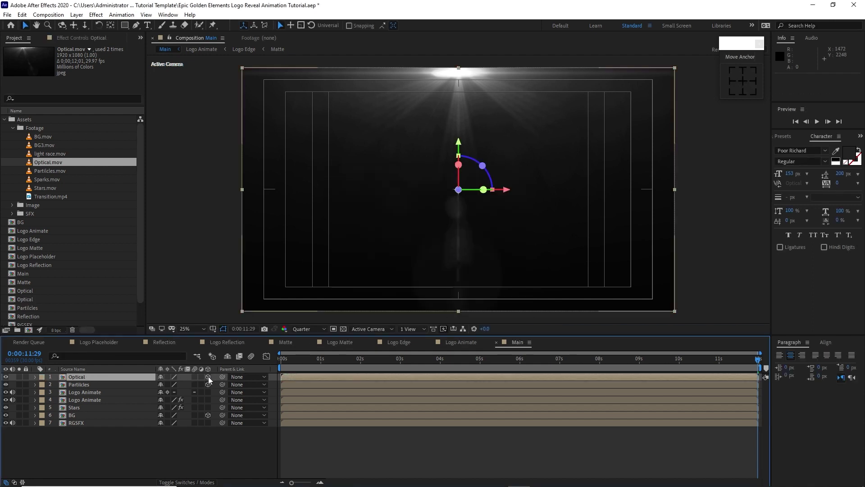
left_click(179, 481)
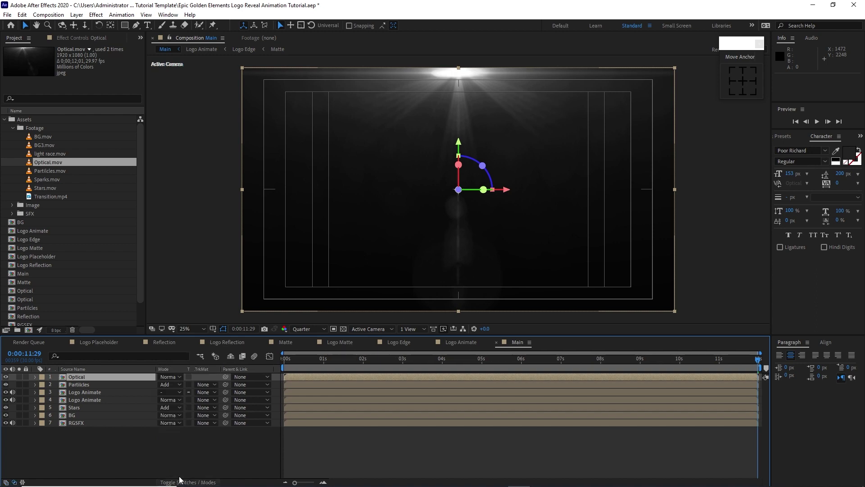
left_click(172, 375)
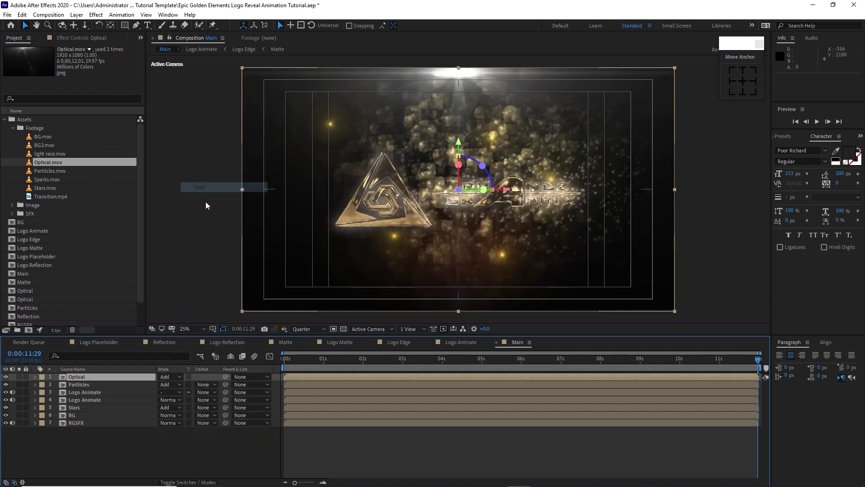
left_click(171, 384)
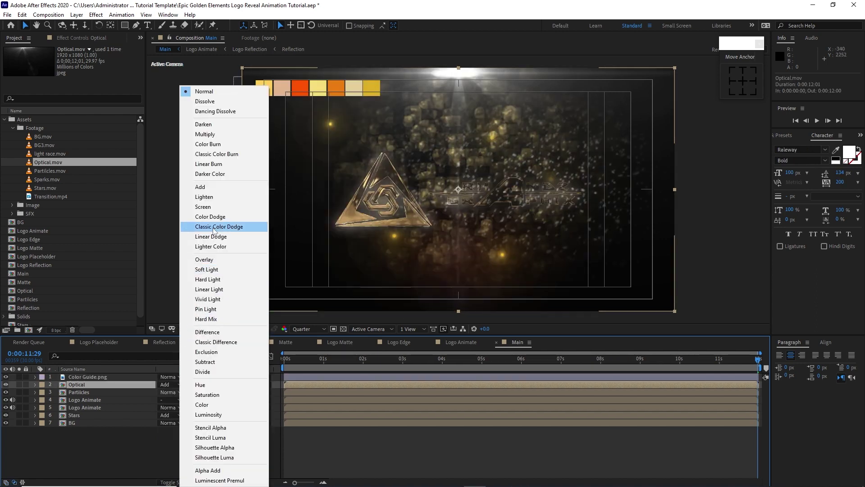
- Set Optical to Add and apply Tritone, sampling the yellow guide swatch for Midtones
left_click(201, 187)
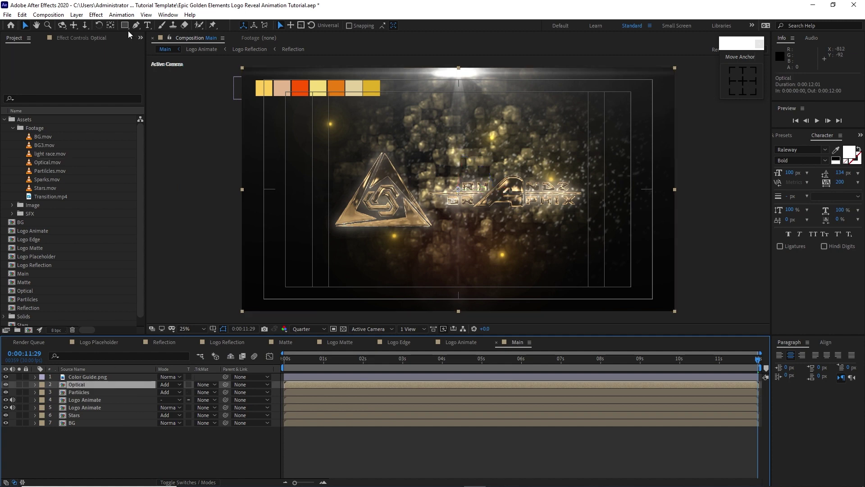
left_click(96, 15)
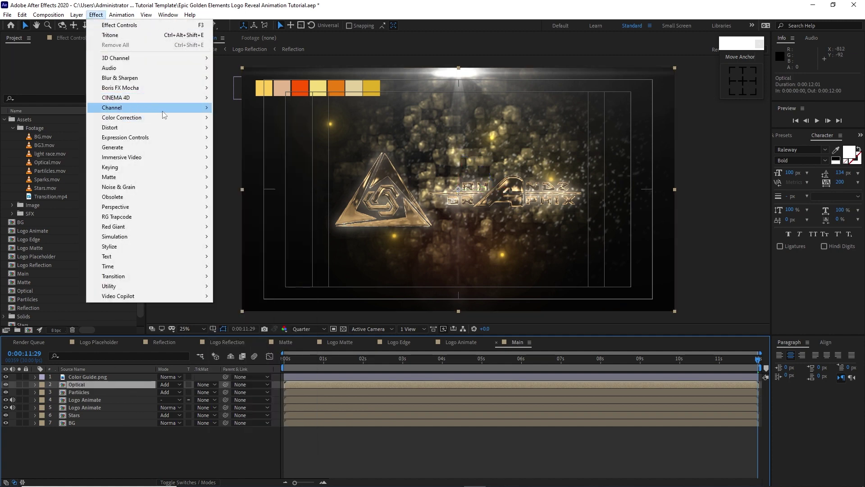
mouse_move(164, 117)
left_click(268, 442)
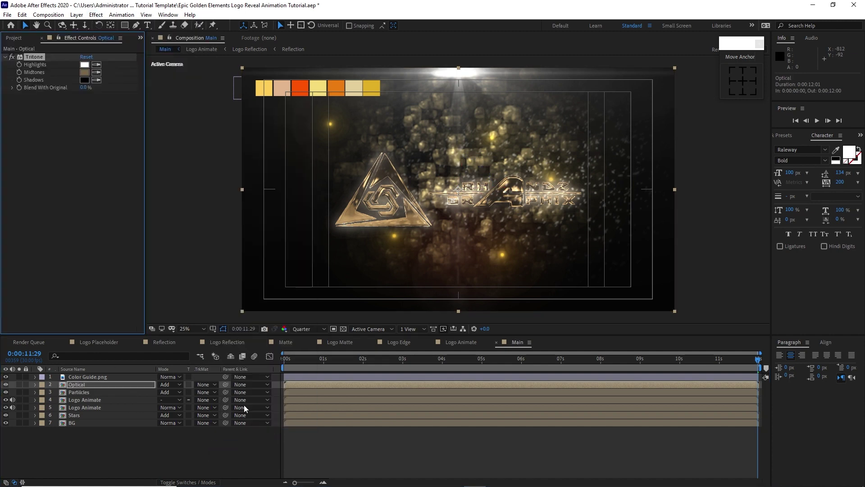
left_click(96, 73)
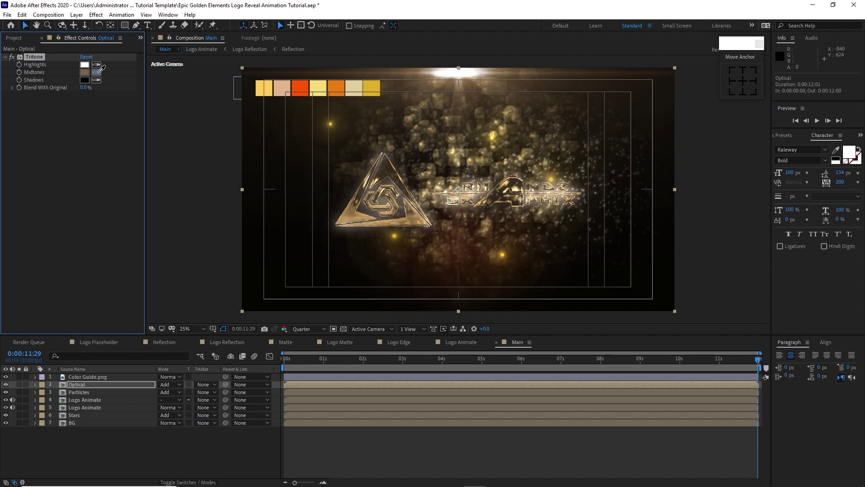
left_click(371, 89)
left_click(68, 255)
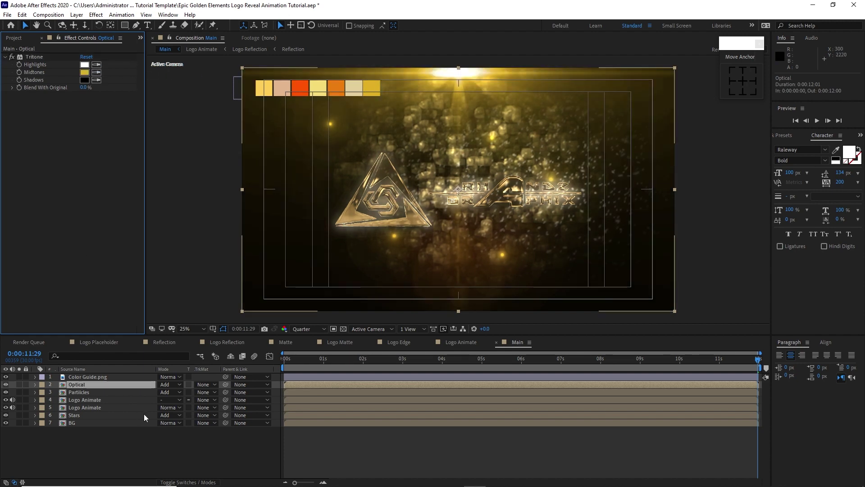
- Keyframe Optical's Opacity at 0% at 0 seconds, then edit it at 4 seconds
key("t")
left_click(284, 358)
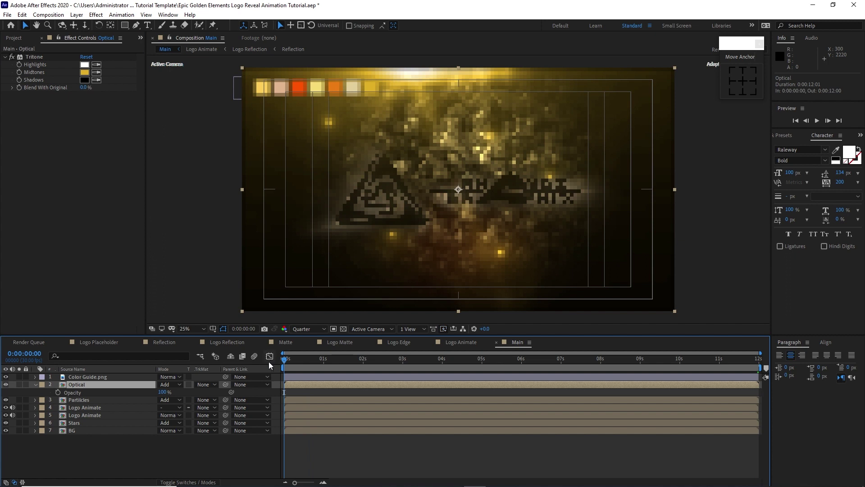
left_click(58, 392)
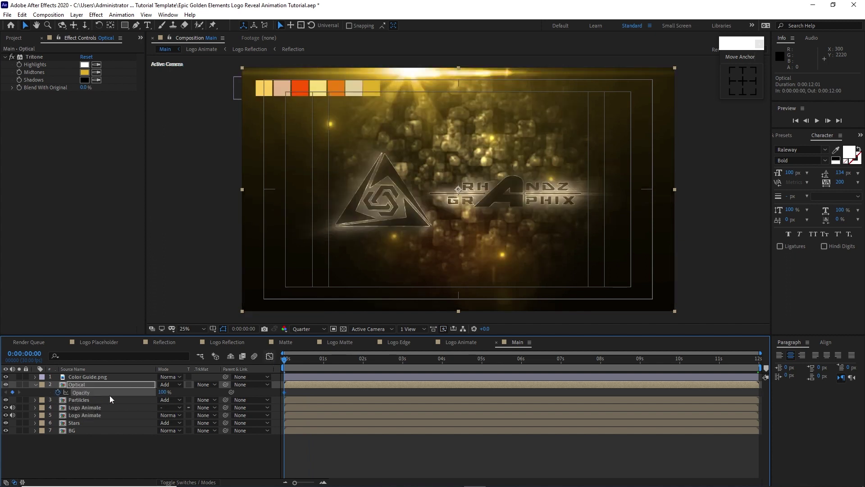
left_click(163, 393)
type("0")
left_click(443, 360)
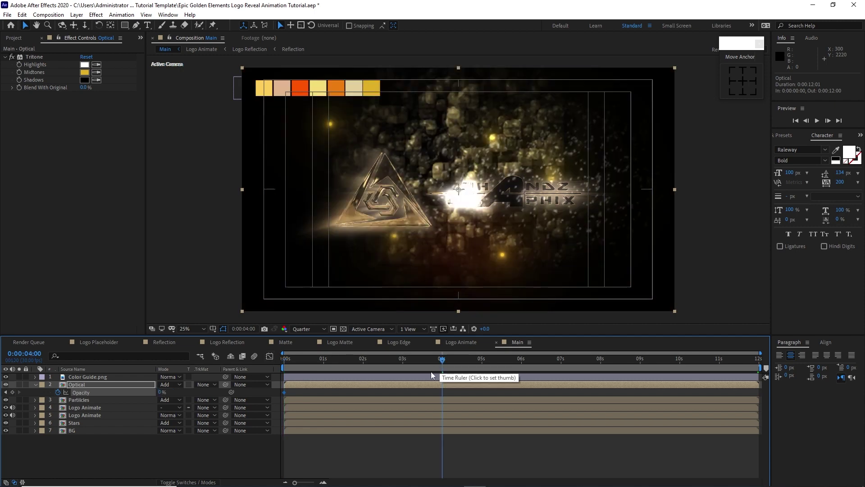
left_click(161, 392)
- Set Opacity to 100% at 4 seconds and add an adjustment layer below Color Guide.png
type("1")
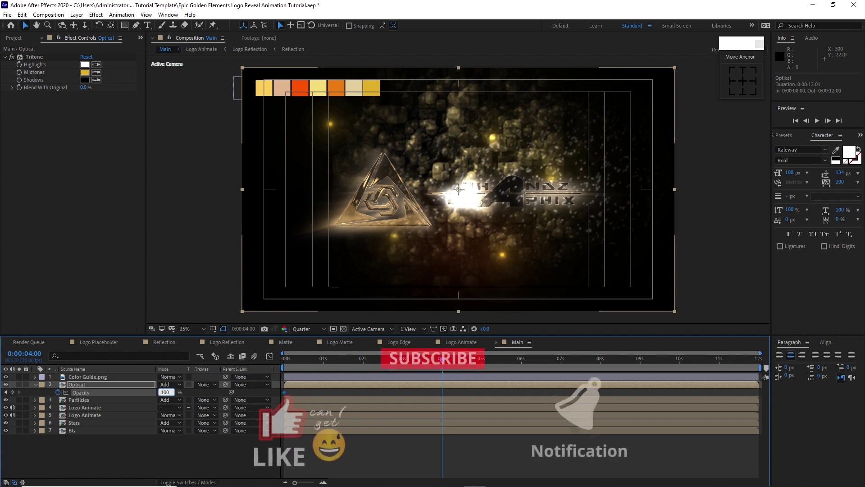
type("00")
key("Return")
left_click(77, 14)
mouse_move(84, 25)
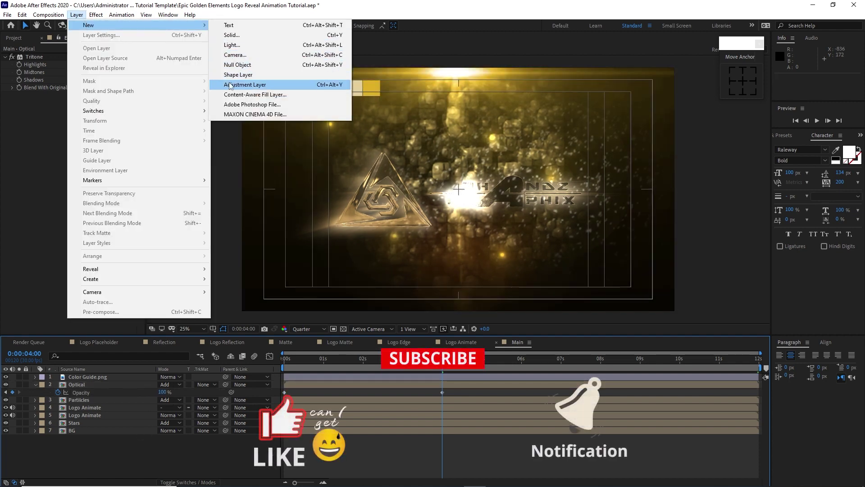
left_click(243, 85)
left_click_drag(88, 377, 88, 385)
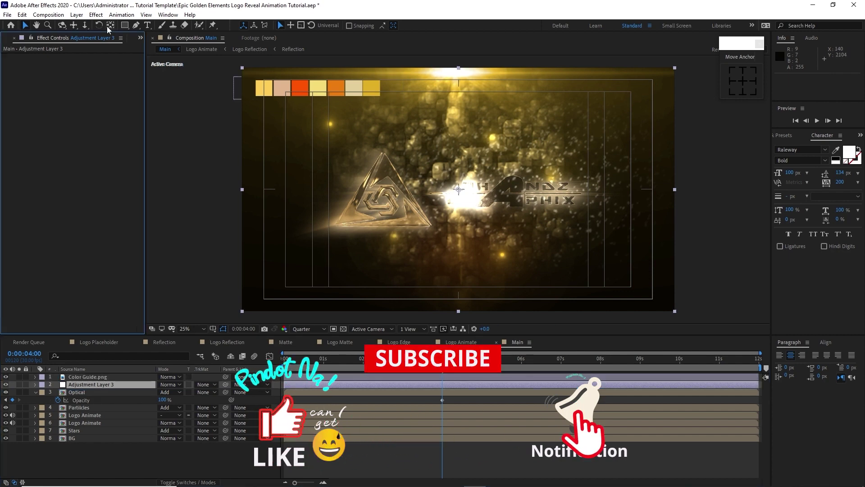
- Apply Optics Compensation to Adjustment Layer 3 with Field Of View 97.7
left_click(96, 15)
mouse_move(201, 127)
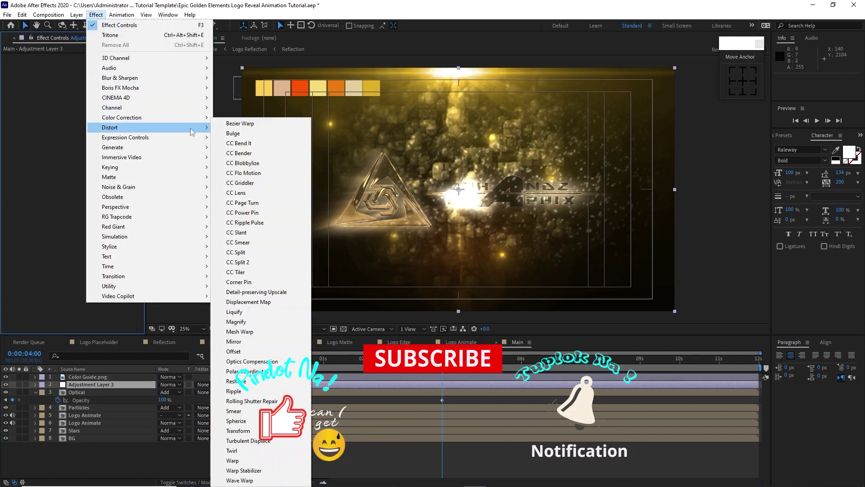
left_click(248, 361)
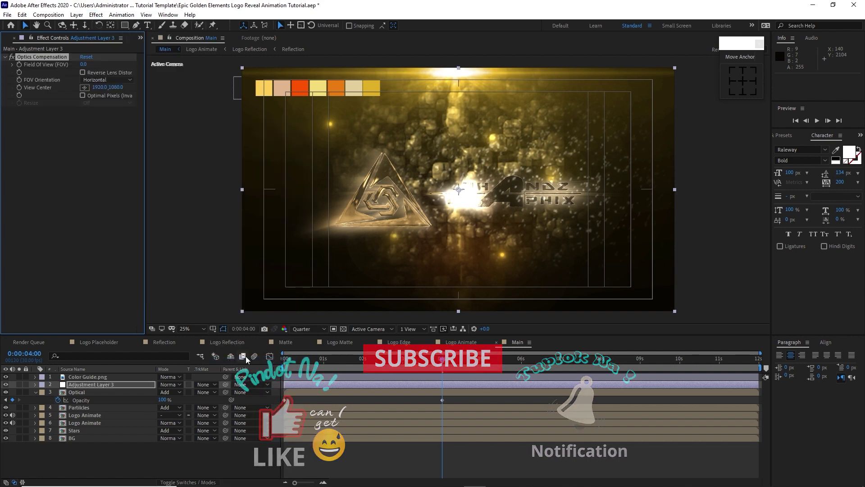
left_click_drag(304, 362, 275, 359)
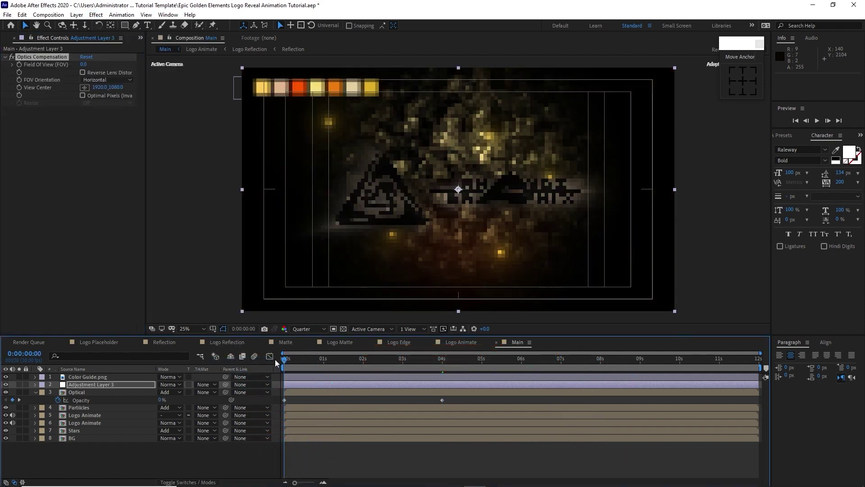
left_click(84, 65)
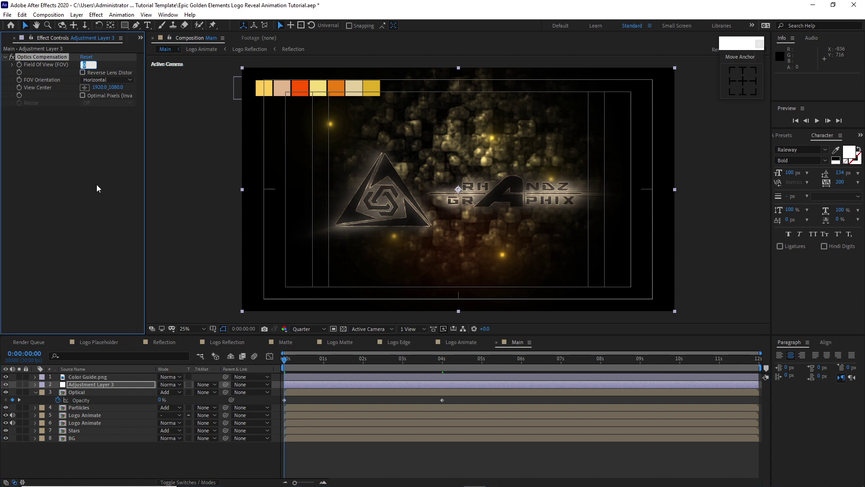
type("97.7")
key("Return")
key("Return")
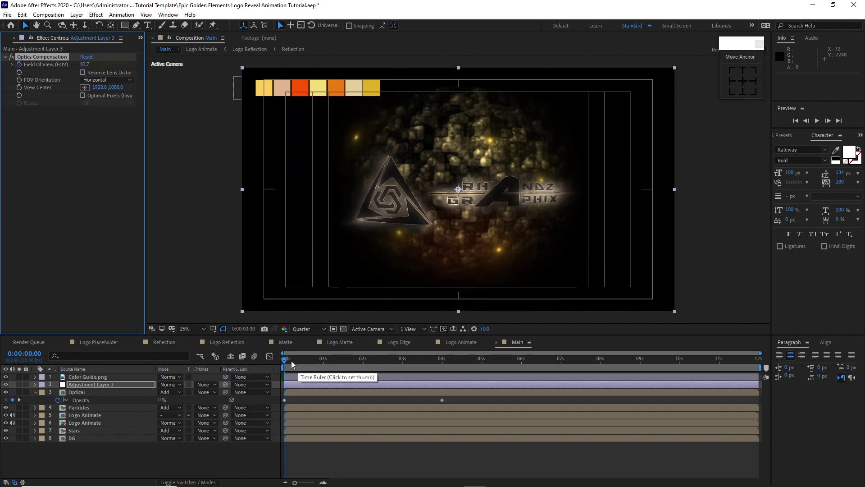
- Preview the distortion, then set Field Of View to 0 with Reverse Lens Distortion on
left_click(361, 378)
key("space")
key("space")
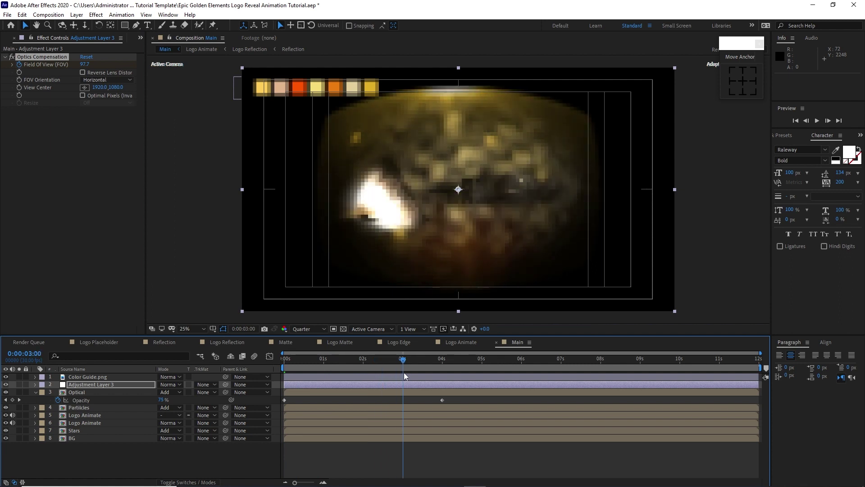
left_click(85, 65)
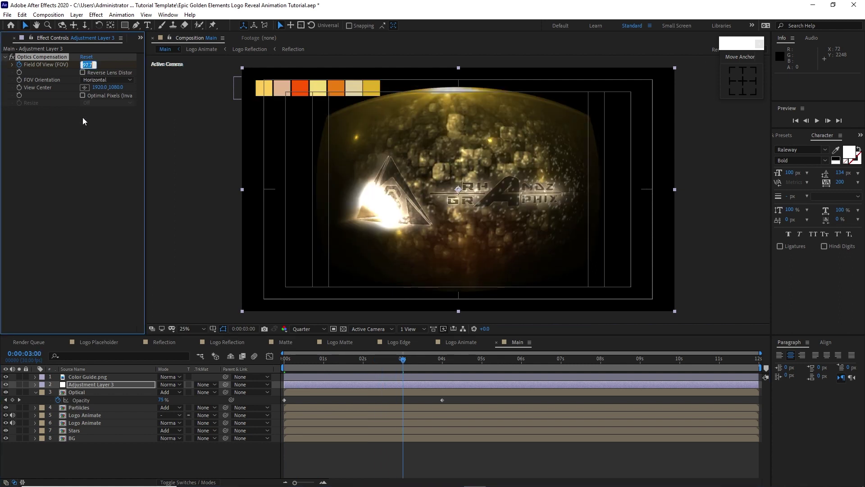
type("0")
left_click(83, 72)
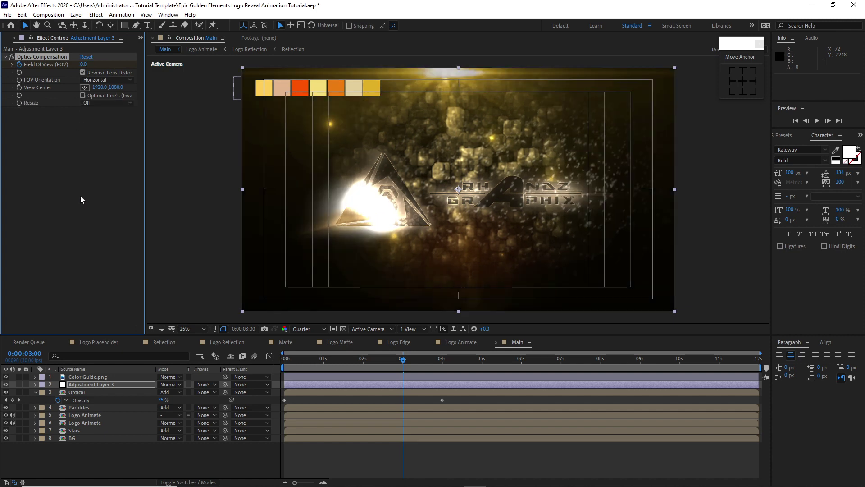
- Create a new solid layer named 'Mask'
left_click(77, 15)
mouse_move(91, 19)
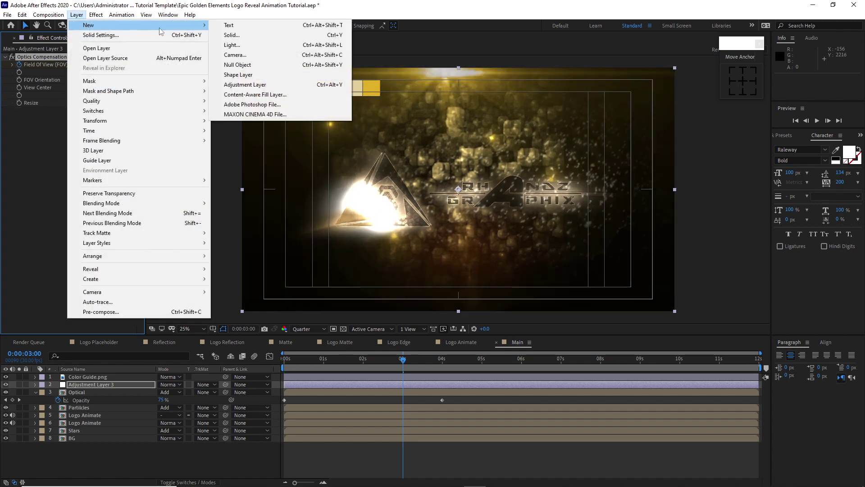
left_click(235, 34)
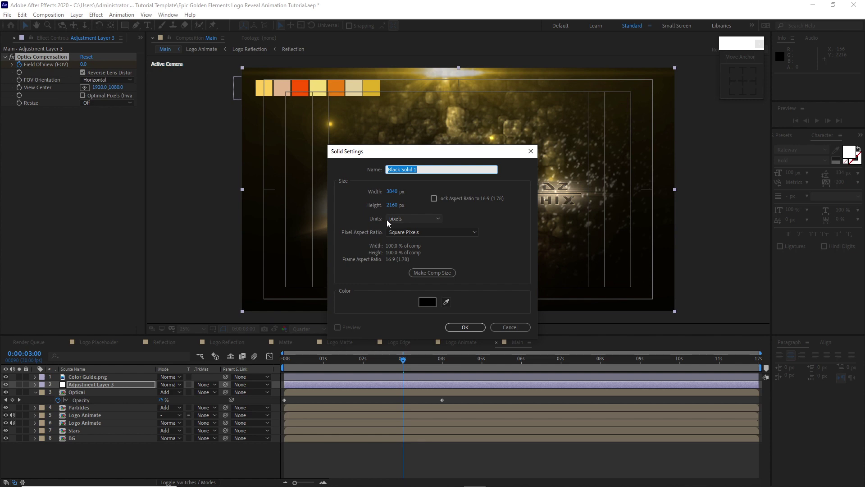
type("Mask")
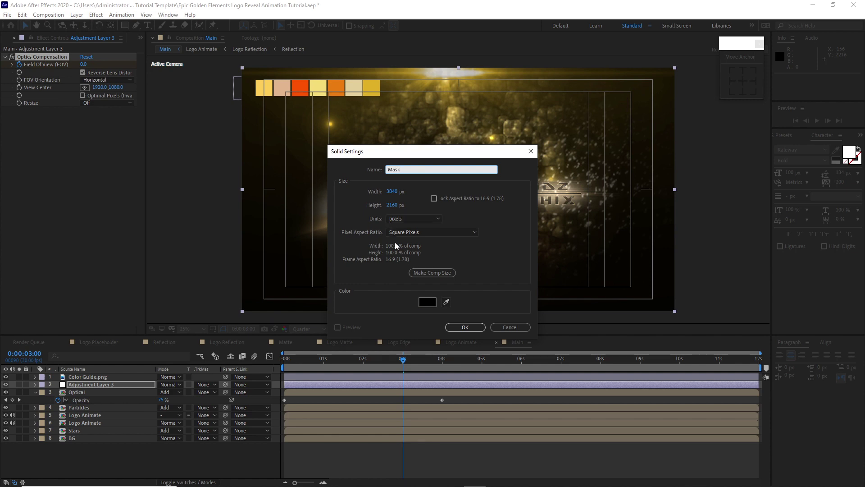
left_click(465, 327)
- Fit an ellipse mask to the layer, pulling left and right points in and the top up
left_click(126, 29)
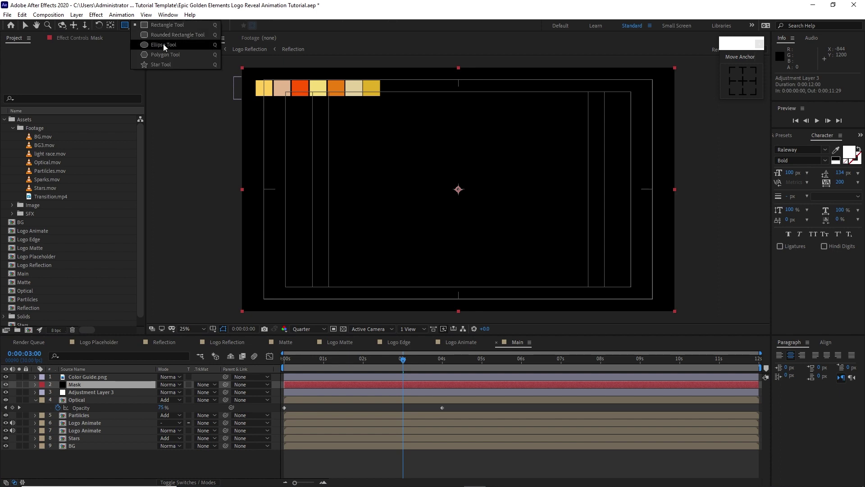
left_click(163, 44)
double_click(127, 26)
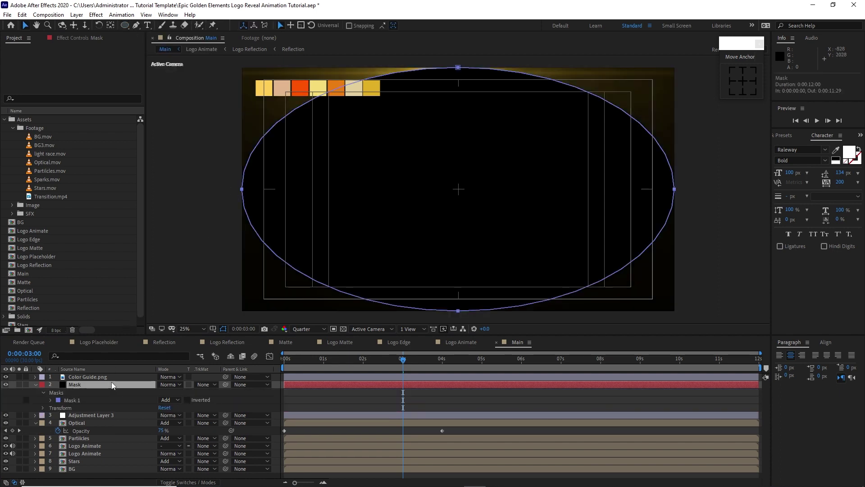
left_click(242, 190)
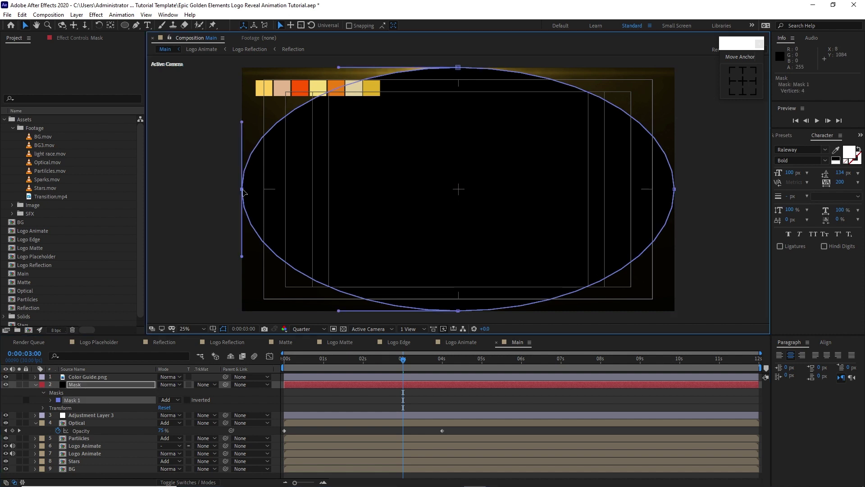
left_click_drag(243, 191, 268, 192)
left_click_drag(678, 189, 651, 190)
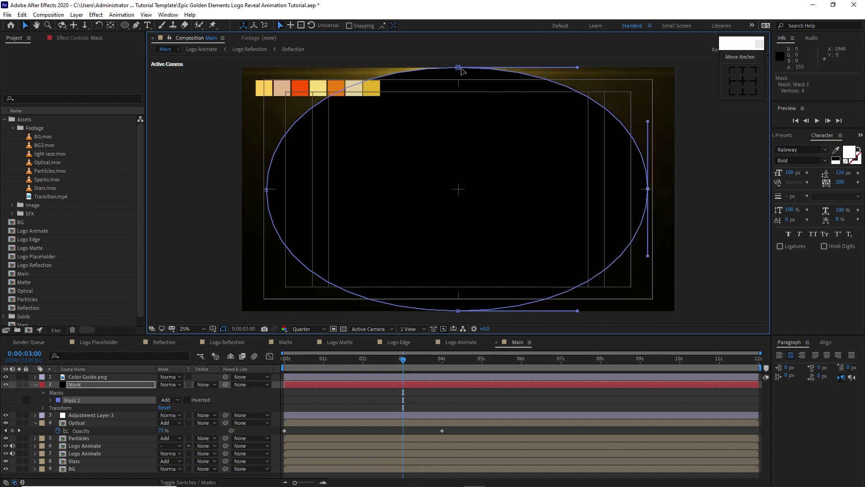
left_click_drag(459, 67, 458, 44)
- Add two upper-edge mask points and pull them inward and down
left_click_drag(136, 24, 170, 32)
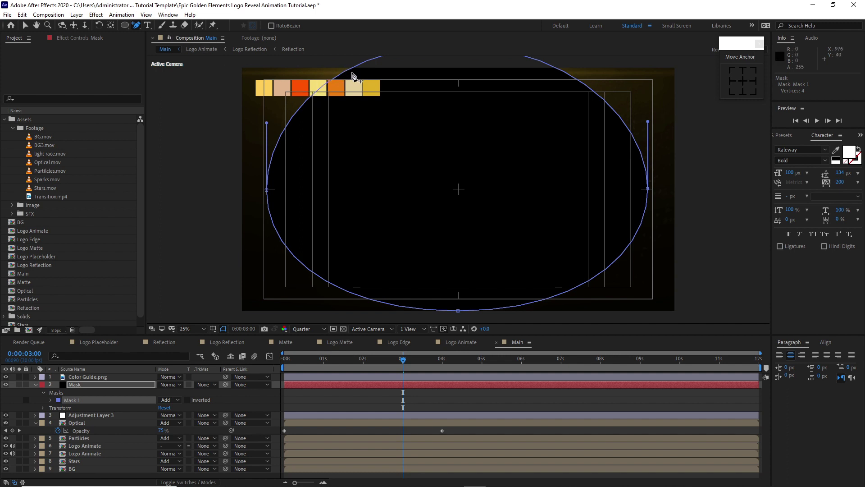
left_click(333, 78)
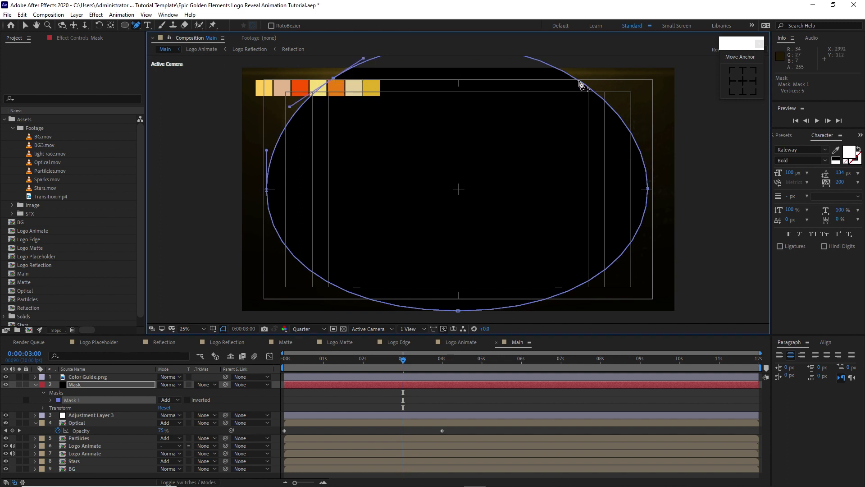
left_click(579, 81)
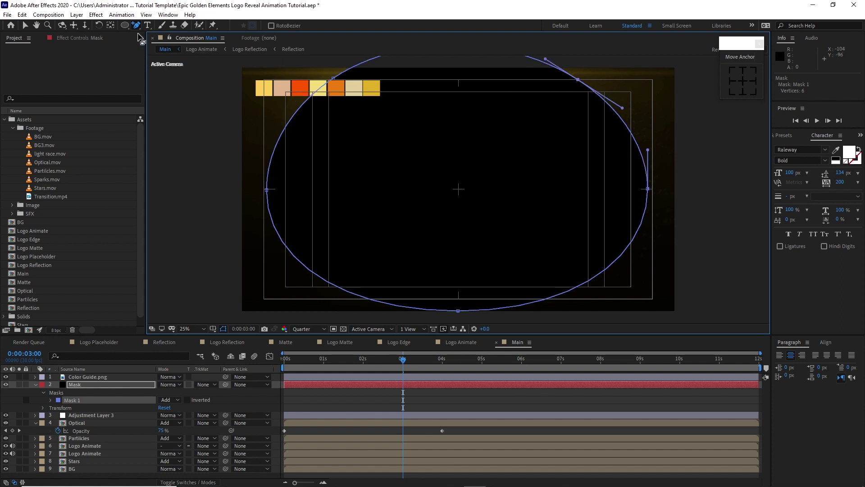
left_click(26, 27)
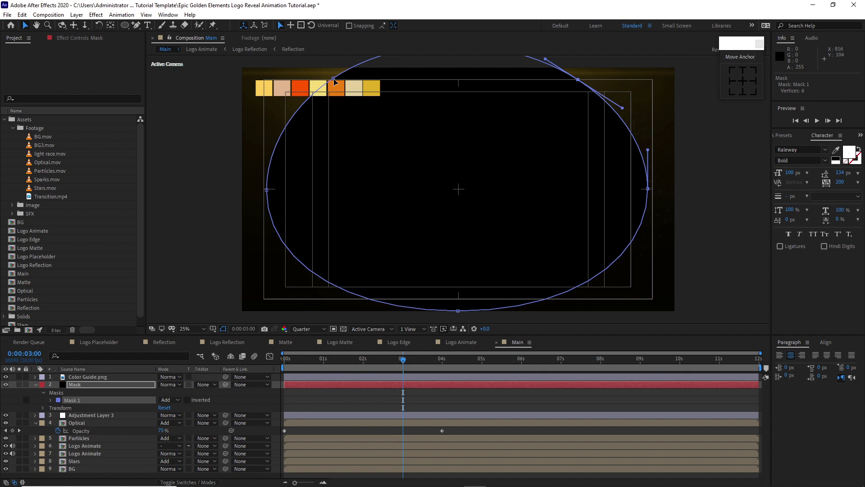
left_click_drag(334, 79, 366, 102)
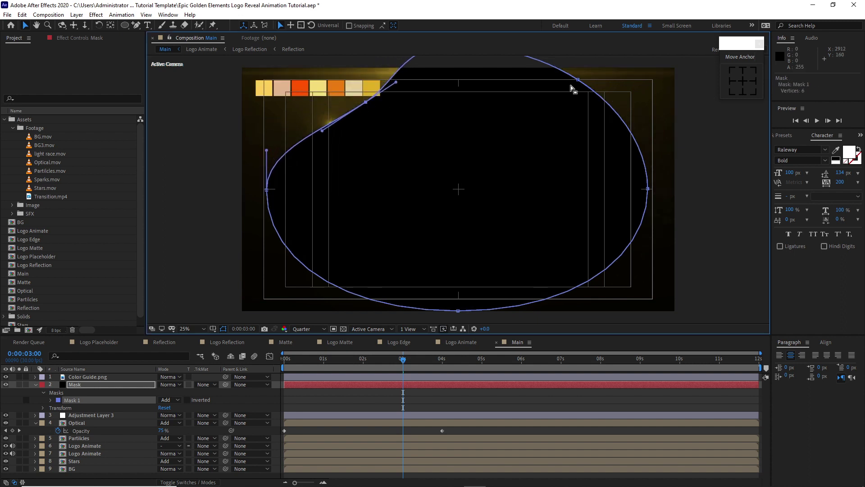
left_click_drag(578, 80, 541, 100)
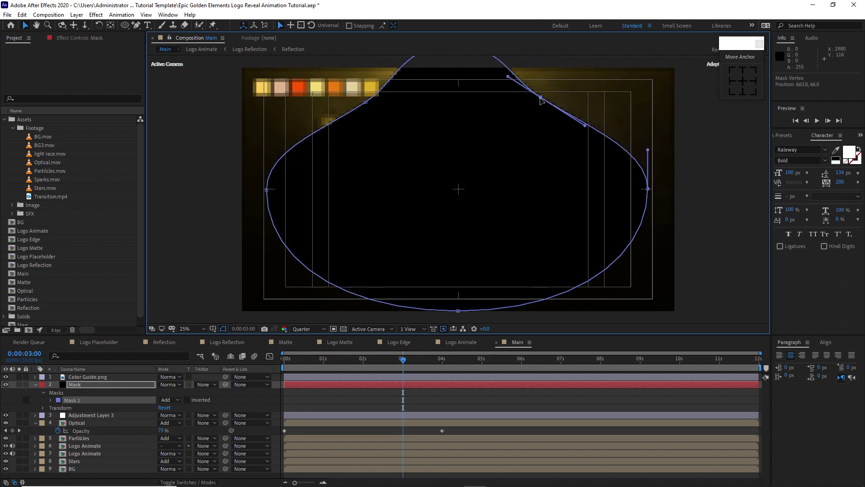
- Set Mask 1 to Subtract with a Mask Feather of 1104 pixels
left_click(50, 400)
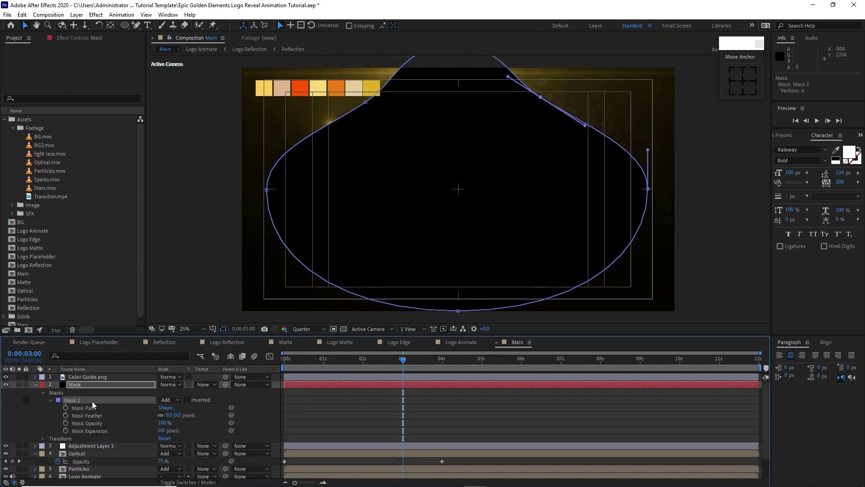
left_click(169, 400)
left_click(172, 429)
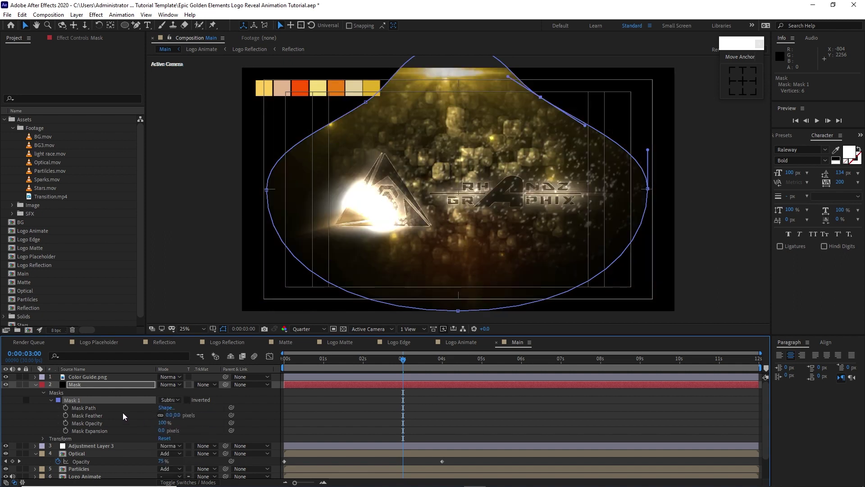
left_click(170, 415)
type("110")
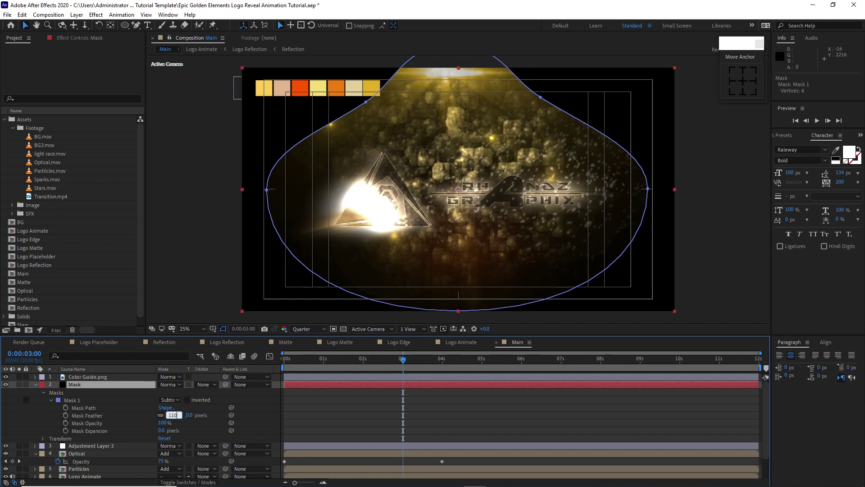
type("4")
key("Return")
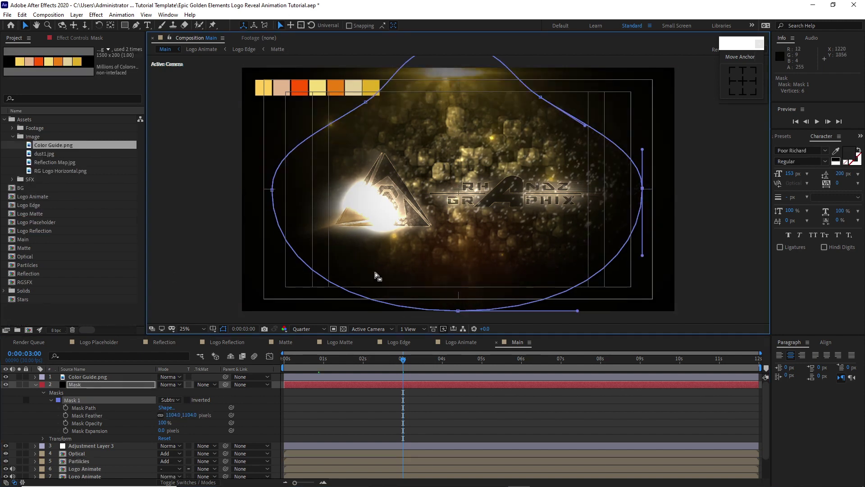
- Create a new camera with the default settings
left_click(77, 14)
mouse_move(136, 25)
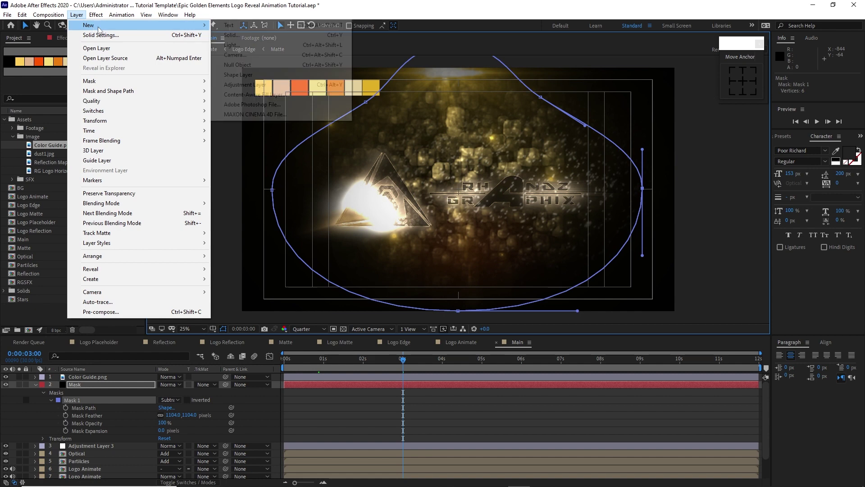
left_click(233, 56)
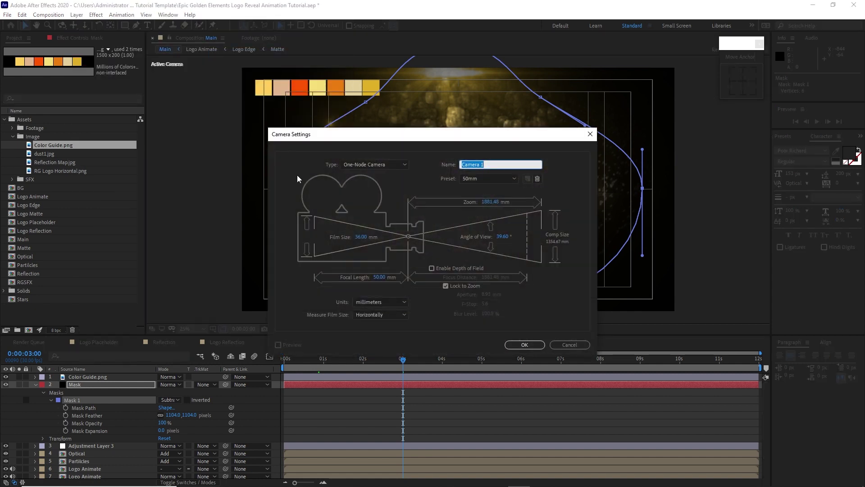
left_click(525, 345)
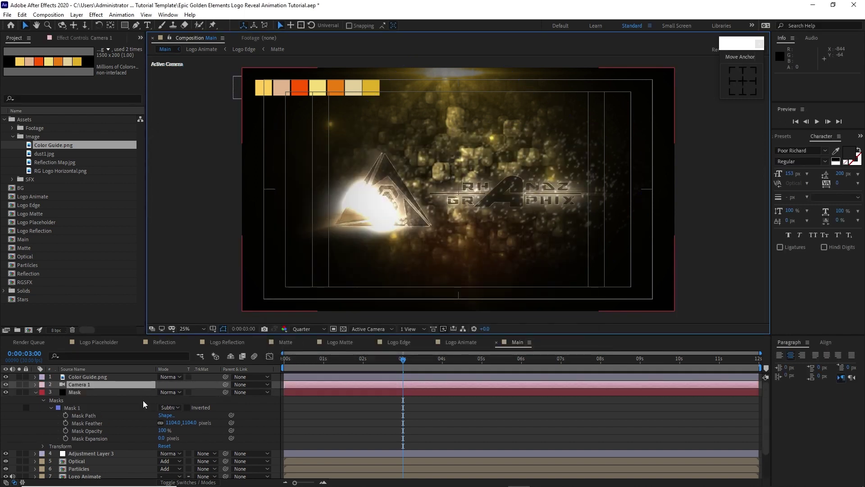
- Collapse the Mask layer and show Camera 1's Position property
left_click(53, 407)
left_click(51, 407)
left_click(43, 400)
left_click(36, 392)
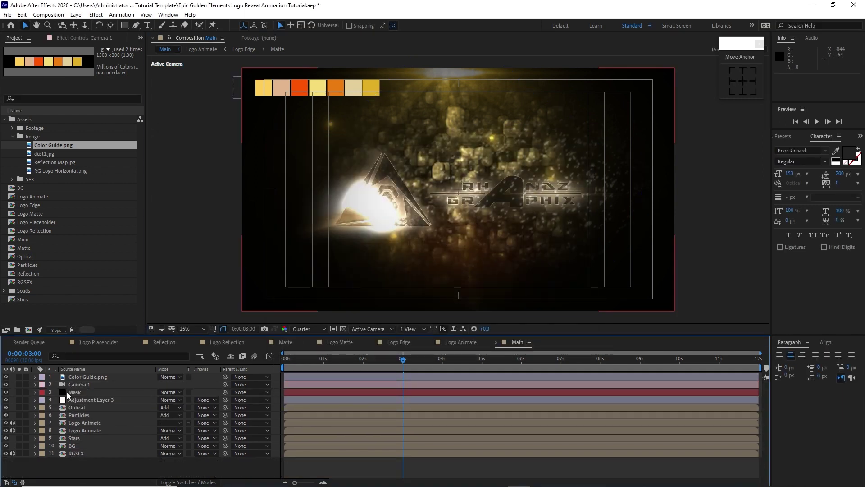
left_click(82, 385)
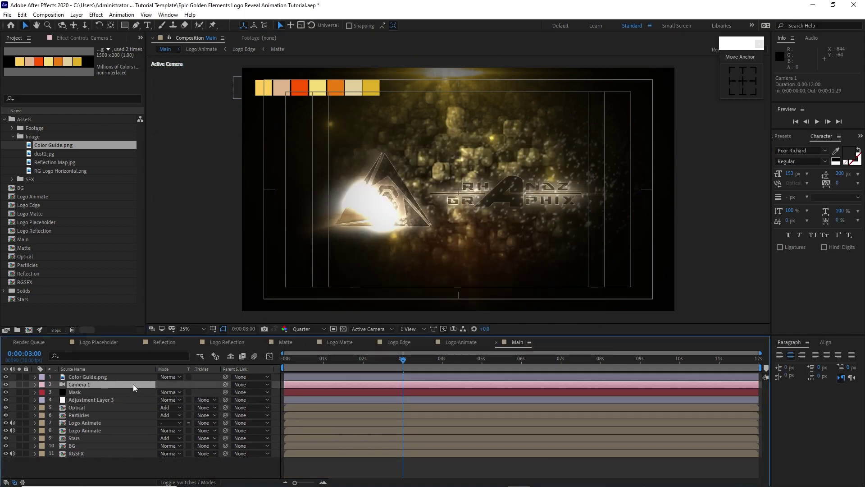
key("p")
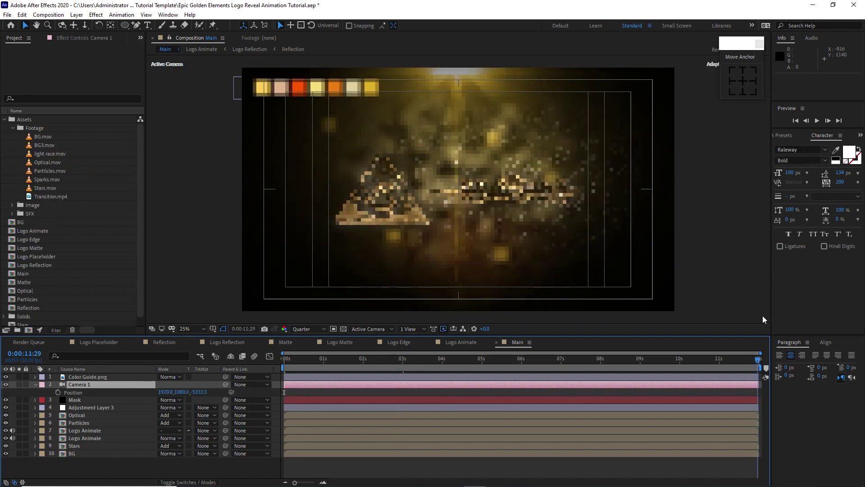
- Keyframe Camera 1's position so it starts at Z -3909.3 on the first frame
left_click(59, 391)
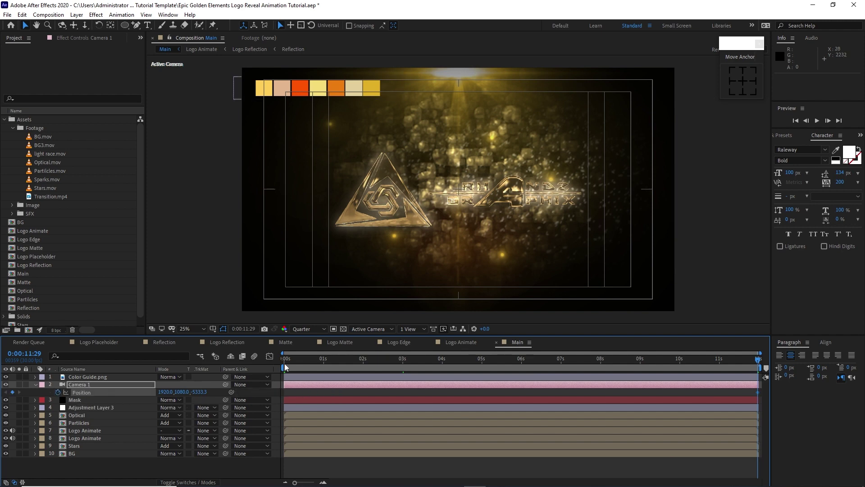
left_click(286, 358)
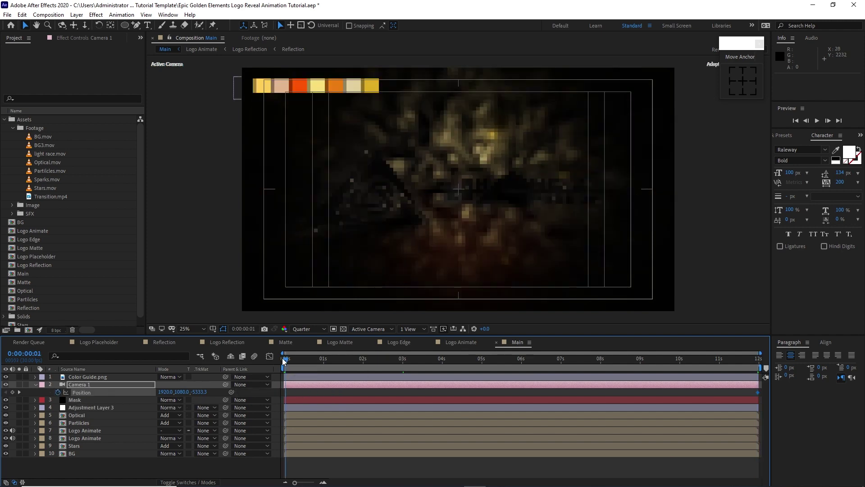
left_click(211, 392)
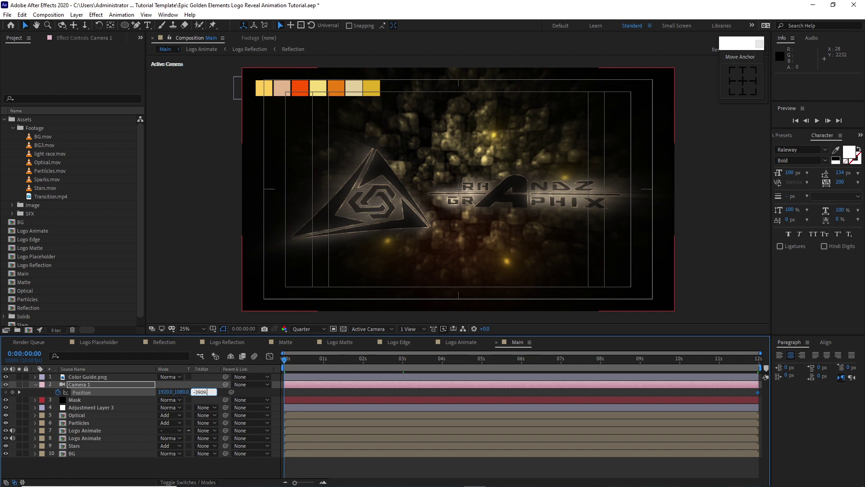
left_click(133, 465)
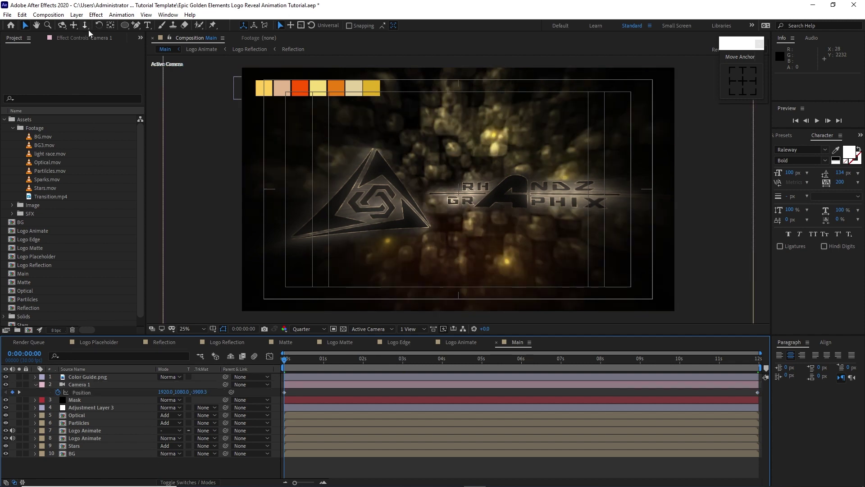
left_click(77, 15)
mouse_move(160, 27)
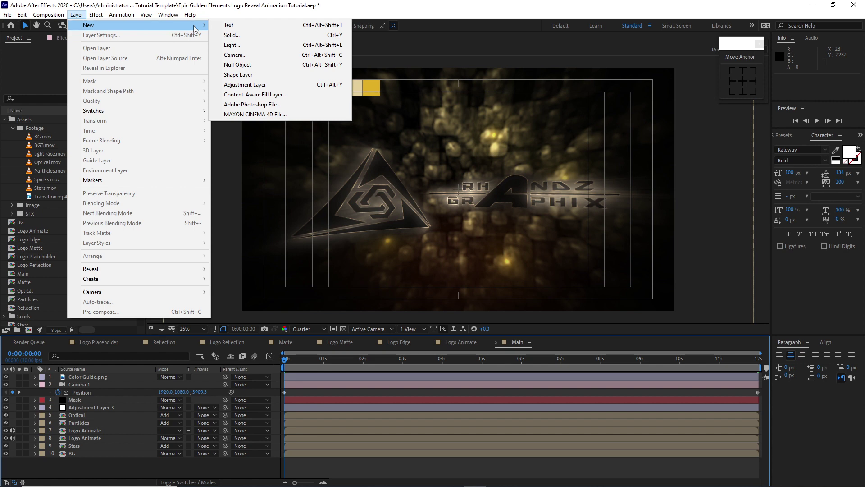
- Add an adjustment layer with Curves that raises the red channel and lowers the blue
left_click(244, 85)
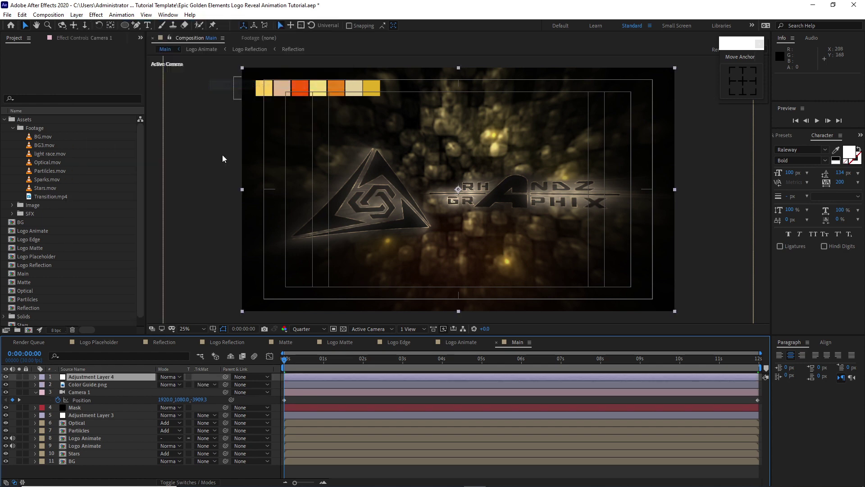
left_click(96, 15)
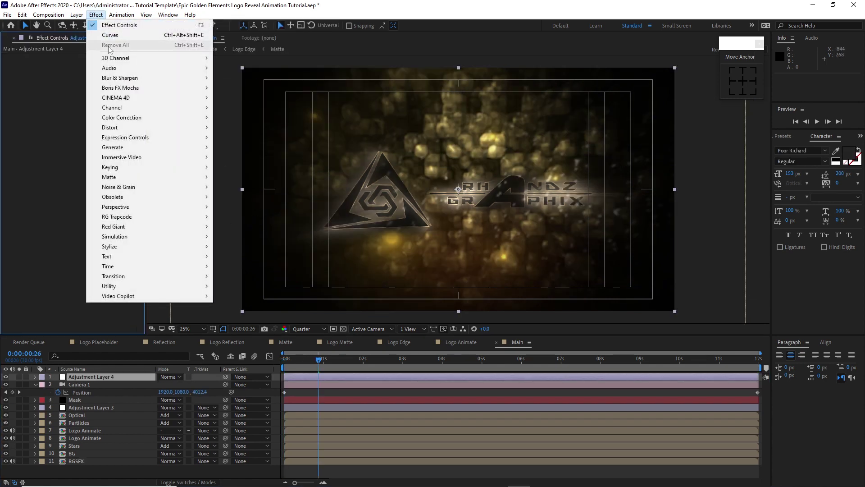
mouse_move(164, 117)
left_click(235, 296)
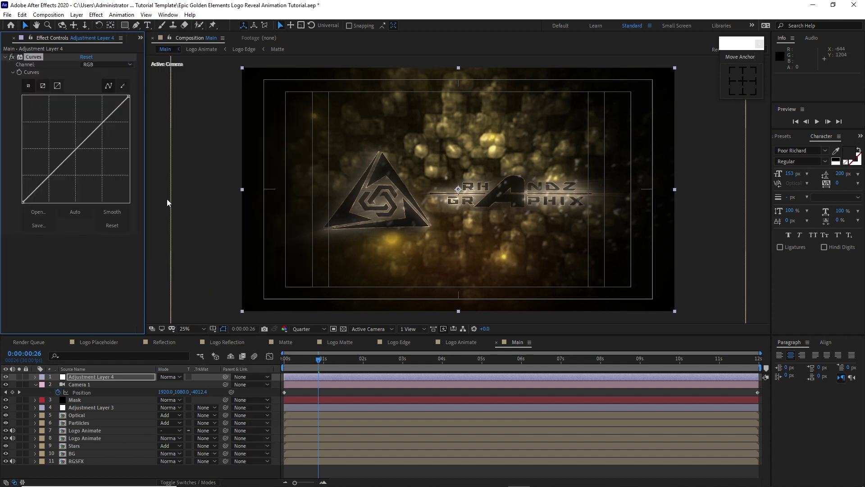
left_click(113, 65)
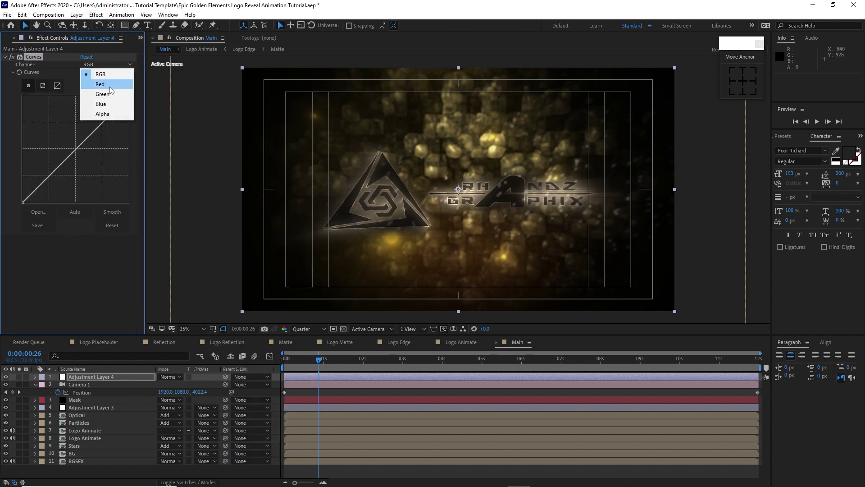
left_click(112, 84)
left_click_drag(78, 149, 75, 144)
left_click(113, 65)
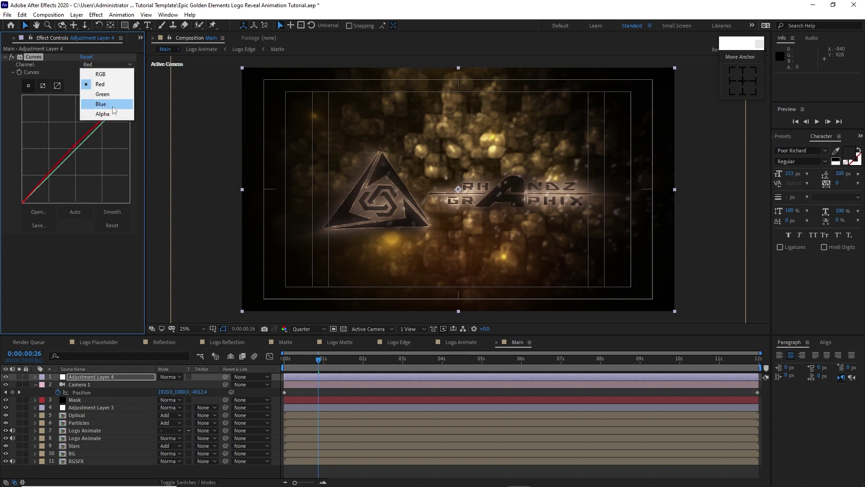
left_click(100, 104)
left_click_drag(79, 148, 83, 151)
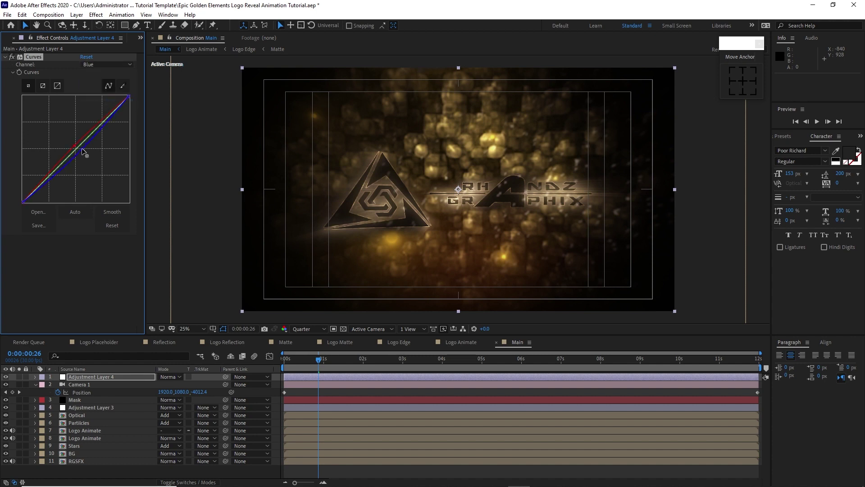
- Duplicate the effect as Curves 2 and adjust its red and blue channels
left_click(22, 15)
left_click(41, 130)
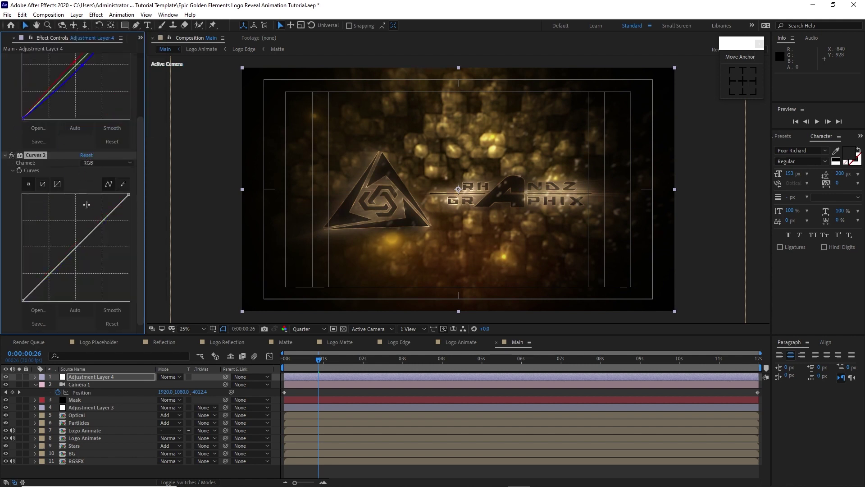
left_click(90, 163)
left_click(98, 183)
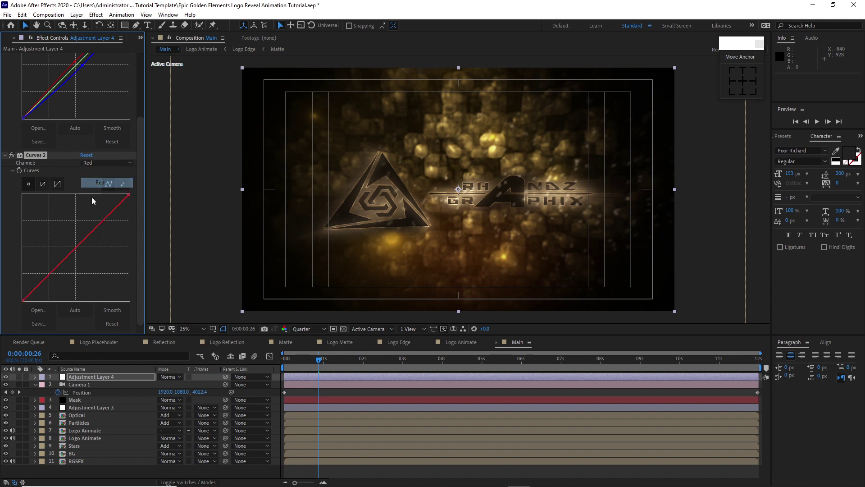
left_click(107, 163)
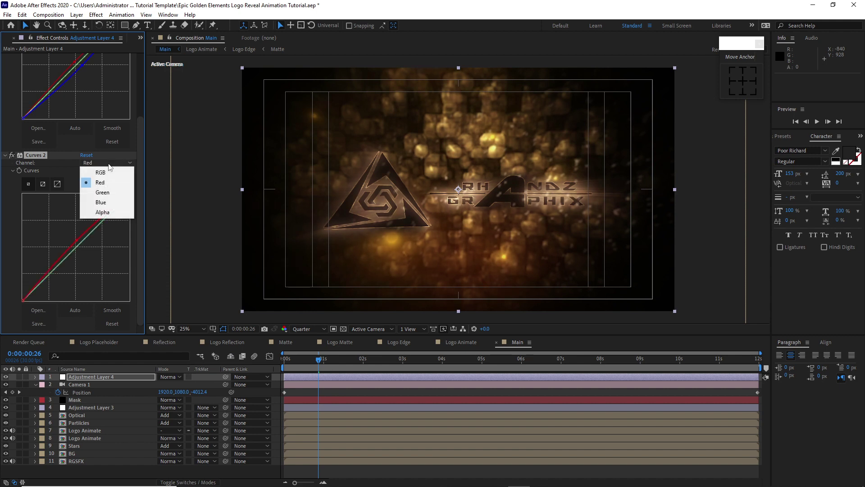
left_click(98, 198)
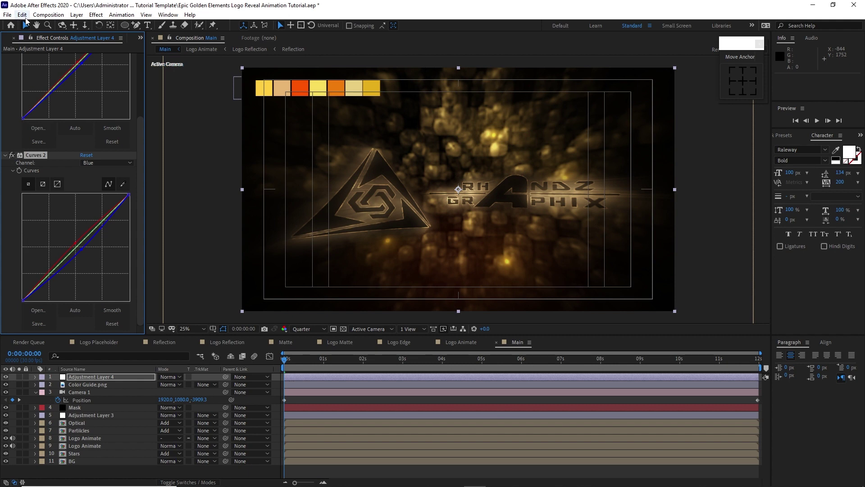
left_click(22, 15)
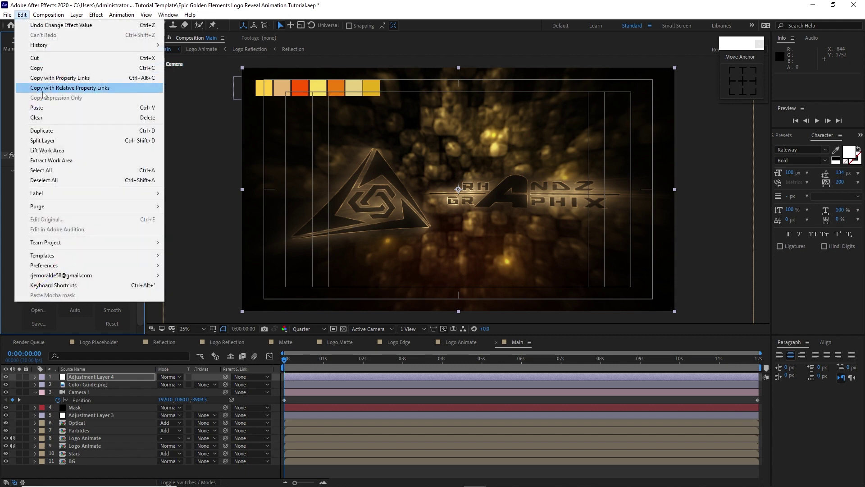
- Duplicate into Curves 3, reset it, and draw an RGB contrast S-curve
left_click(55, 132)
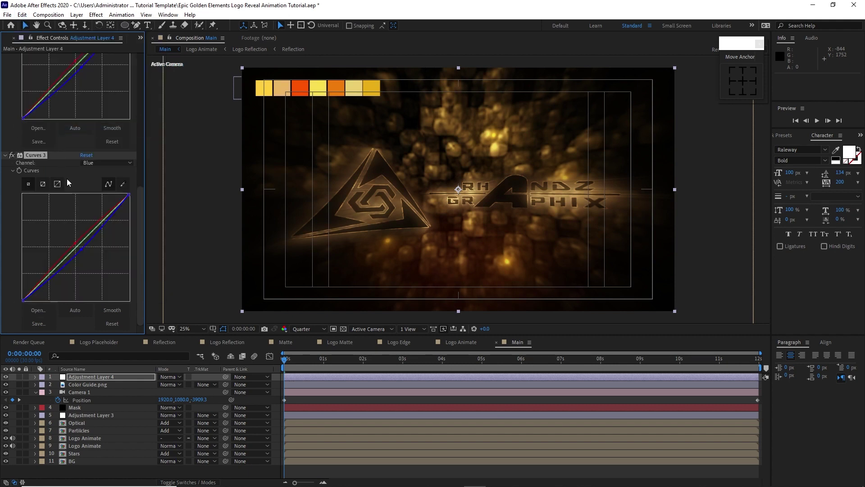
left_click(86, 155)
left_click_drag(56, 270, 57, 280)
left_click(96, 229)
left_click_drag(94, 232, 89, 227)
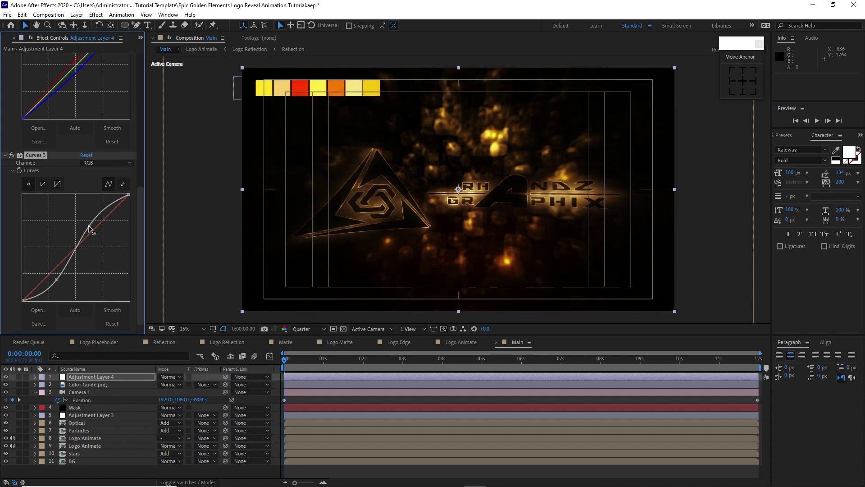
left_click_drag(57, 279, 56, 274)
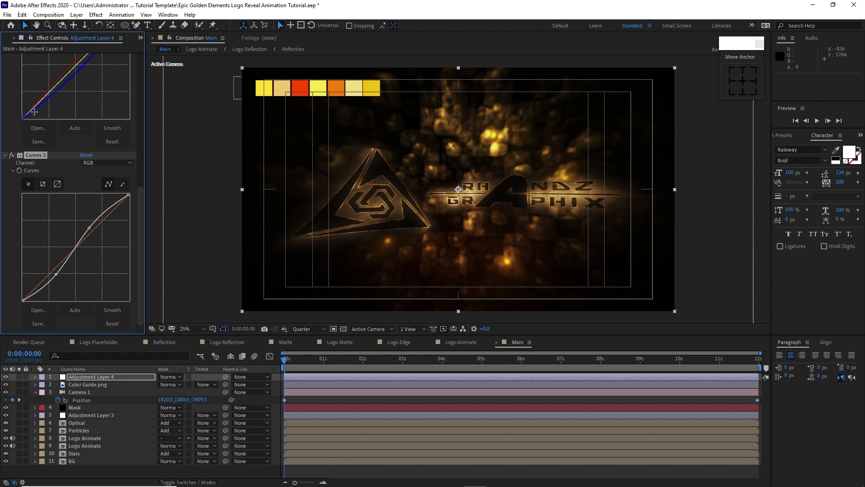
- Duplicate into Curves 4, reset it, and bow the RGB curve upward to brighten
left_click(22, 14)
left_click(41, 131)
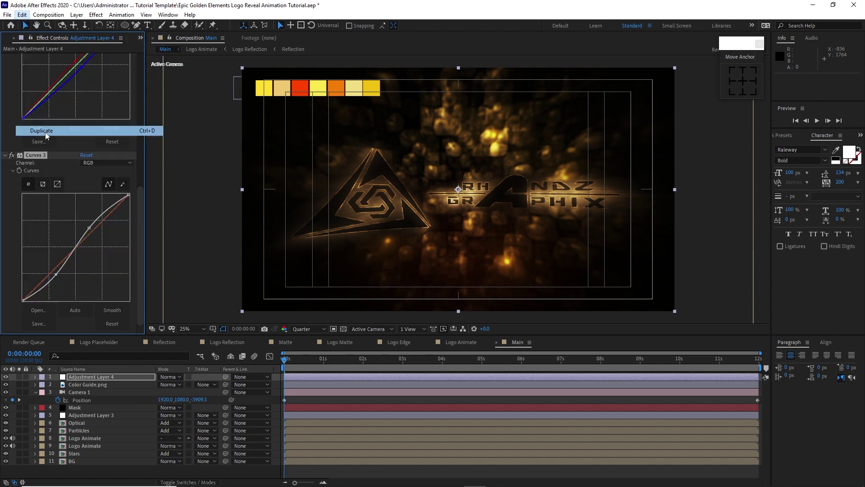
left_click(85, 155)
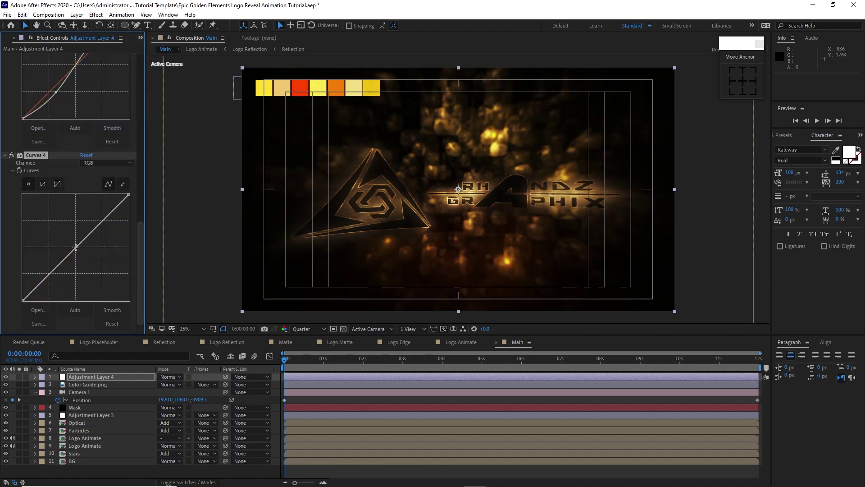
left_click_drag(75, 246, 72, 245)
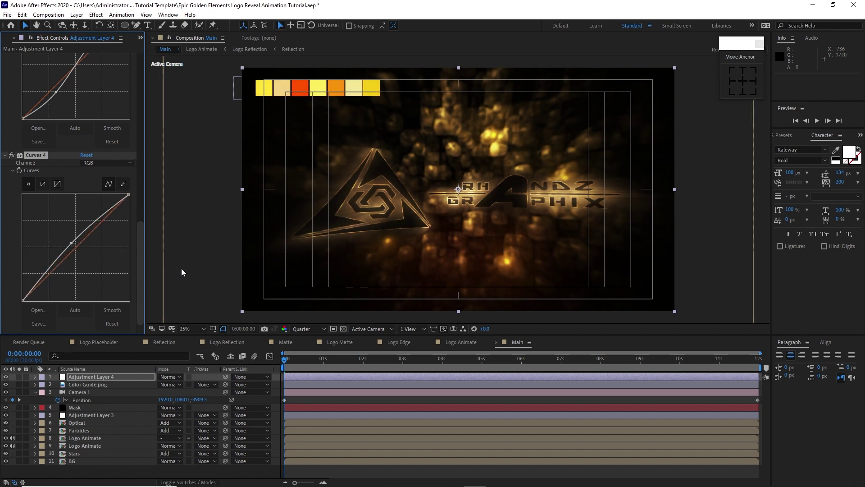
left_click(112, 385)
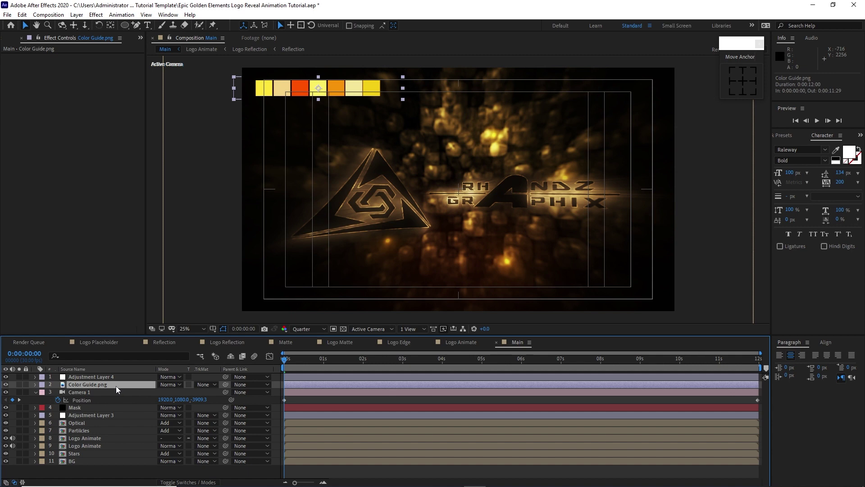
- Delete the Color Guide.png layer and collapse the Curves effects on Adjustment Layer 4
key("Delete")
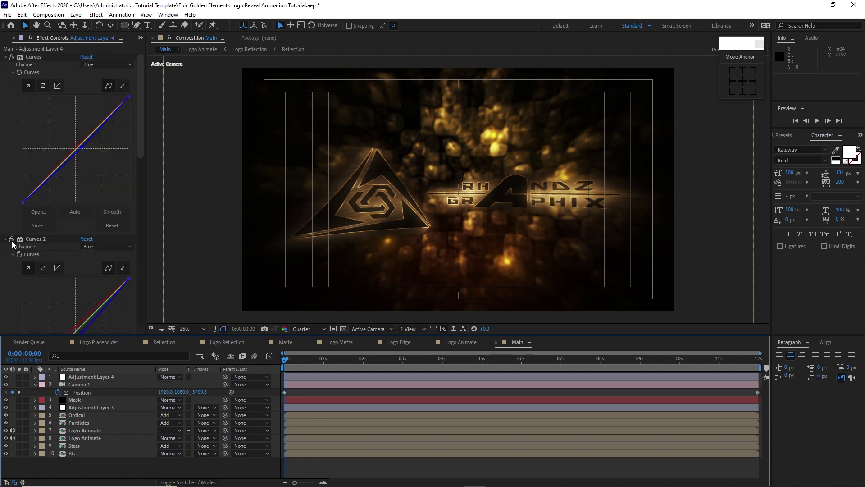
left_click(6, 240)
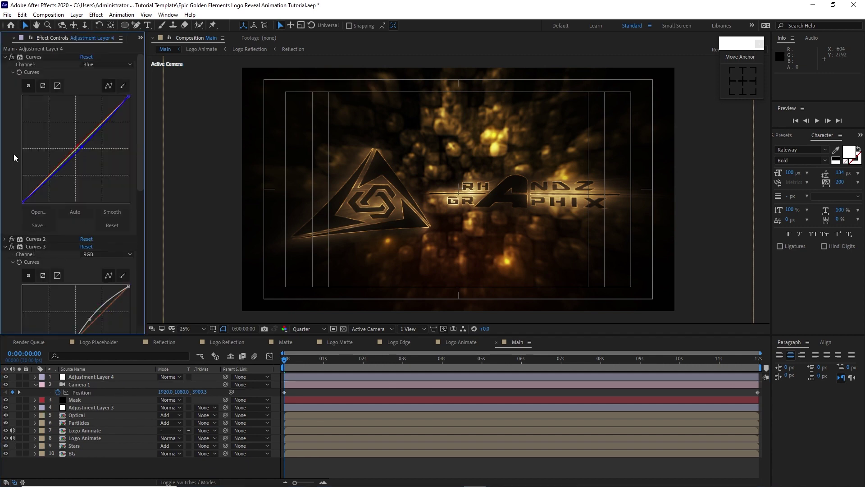
left_click(6, 57)
left_click(6, 72)
left_click(5, 80)
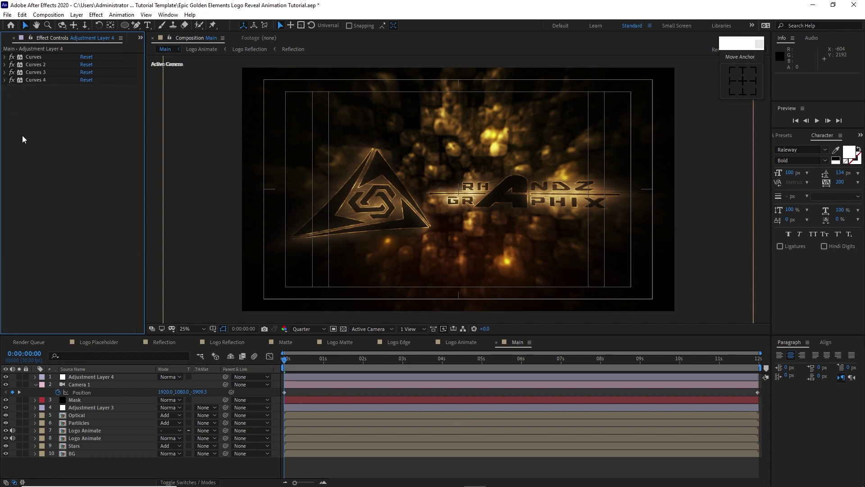
left_click(34, 137)
- Apply Blur & Sharpen > Sharpen to Adjustment Layer 4 with Sharpen Amount 15
left_click(96, 14)
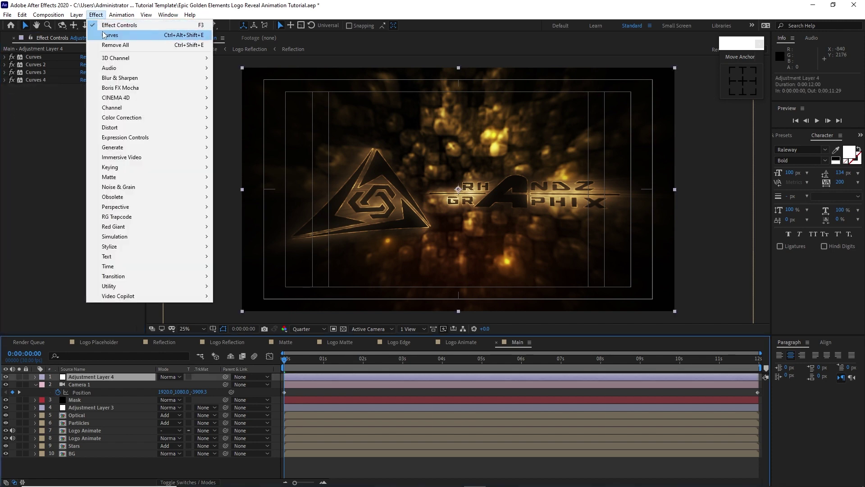
mouse_move(138, 80)
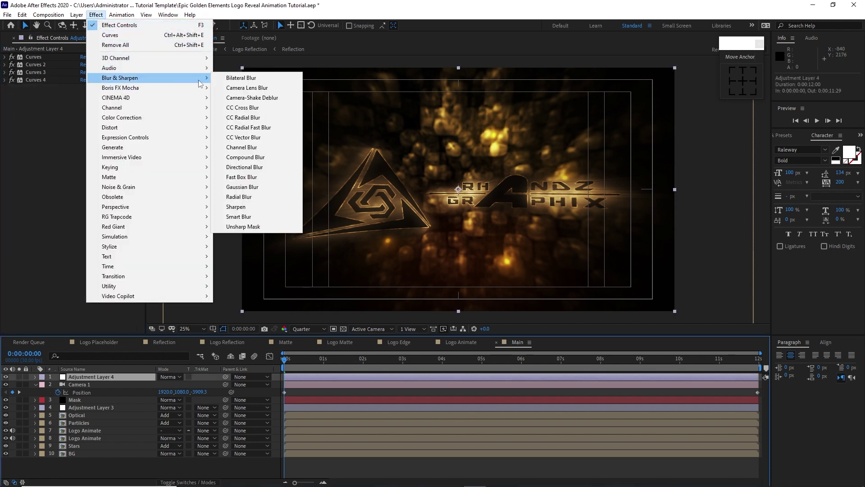
left_click(253, 207)
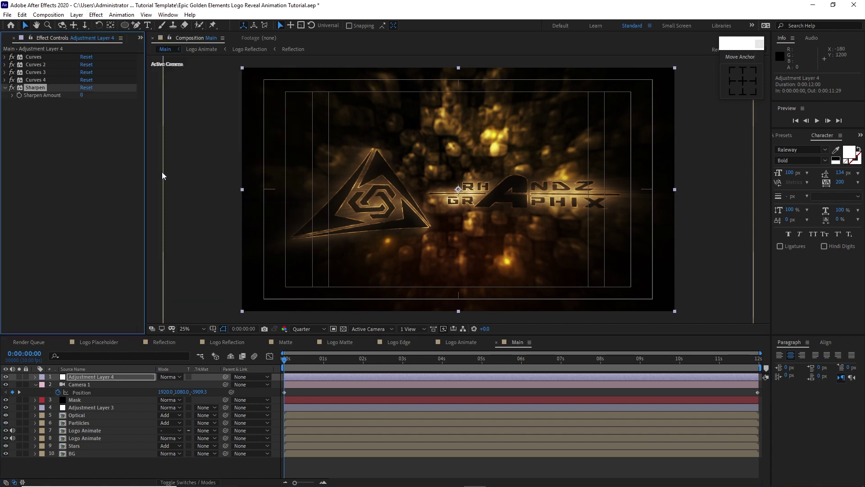
left_click(83, 96)
type("15")
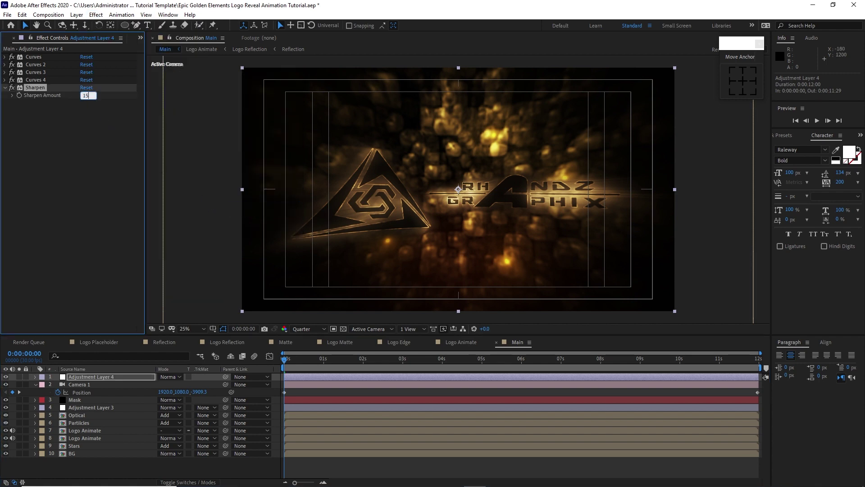
left_click(100, 158)
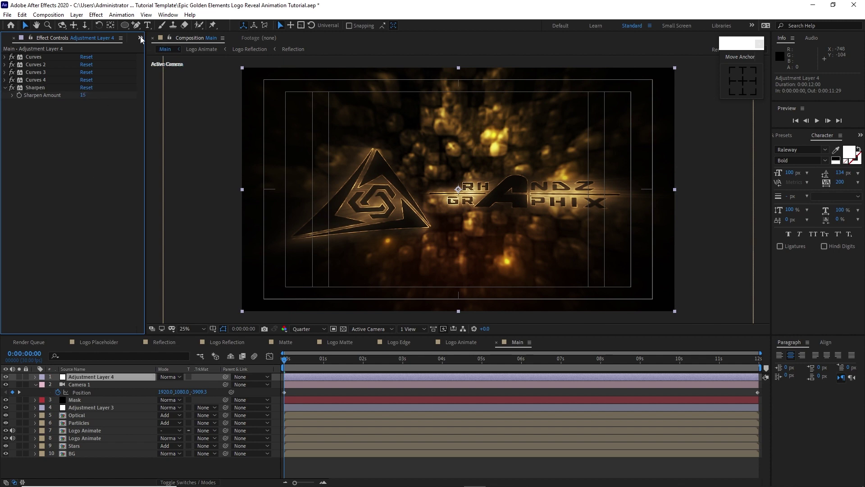
left_click(140, 37)
left_click(152, 48)
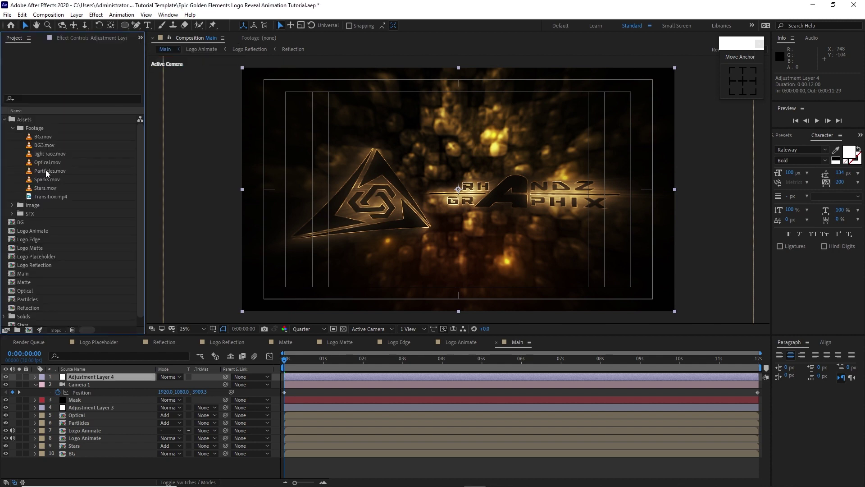
- Add RGSFX.mp3 from the SFX folder to the Main timeline
left_click(12, 128)
left_click(13, 144)
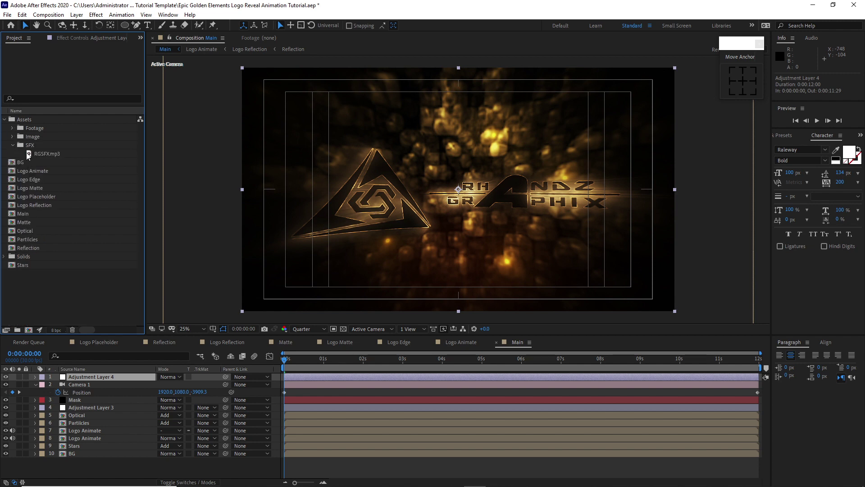
left_click_drag(28, 154, 59, 470)
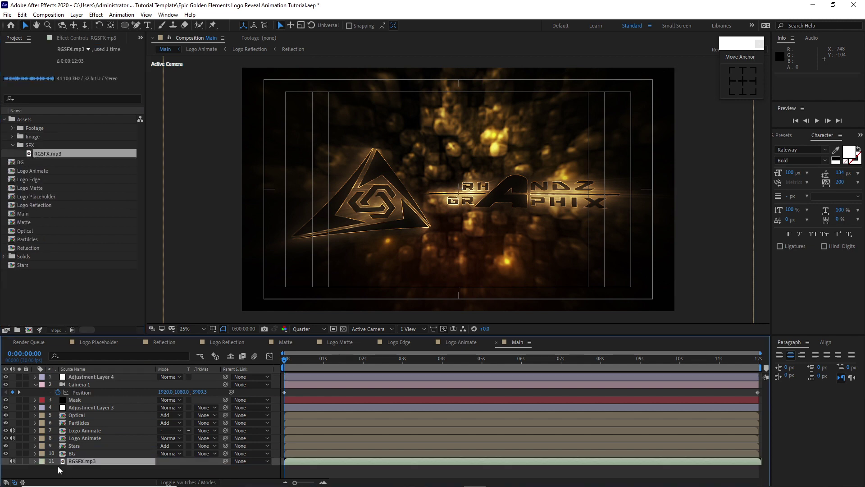
- Pre-compose the sound layer into a comp named RGSFX, moving all attributes
right_click(82, 464)
left_click(102, 415)
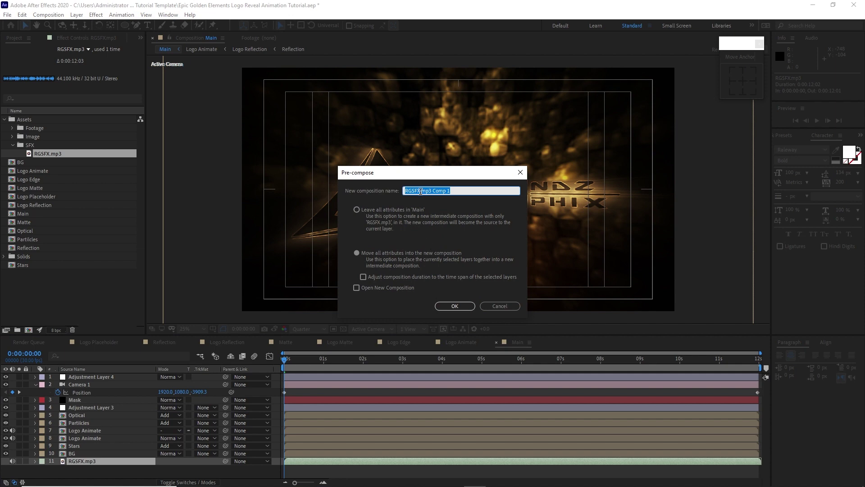
left_click_drag(421, 191, 467, 199)
key("BackSpace")
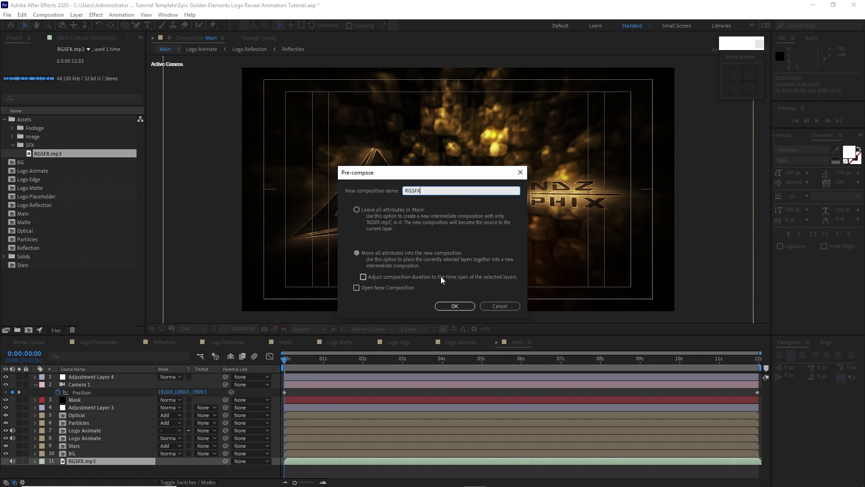
left_click(357, 253)
left_click(455, 306)
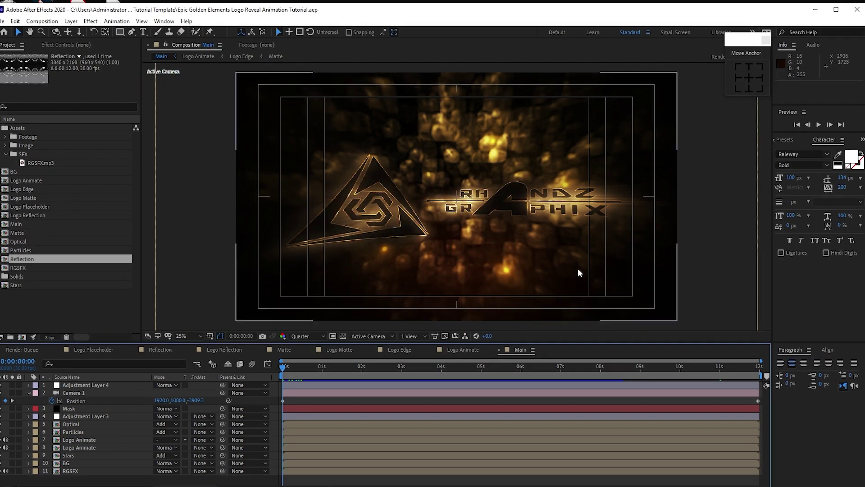
- Preview the Main comp with sound, stopping at about 0:00:10:10
left_click(821, 123)
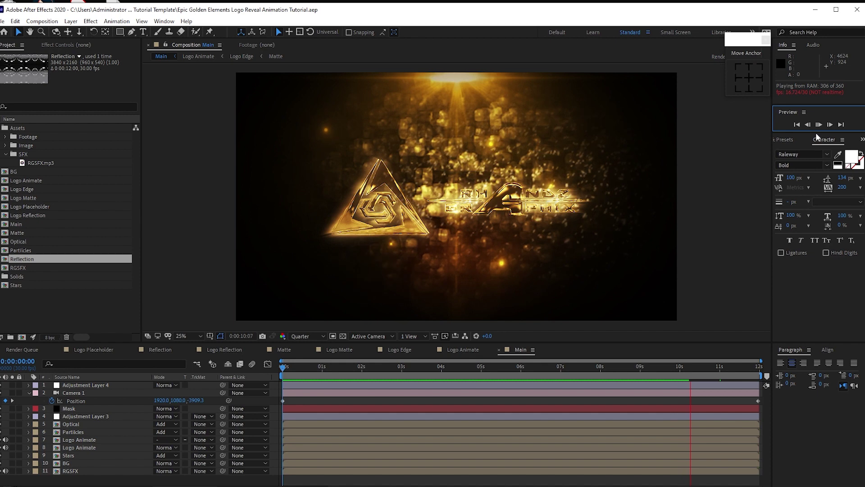
key("space")
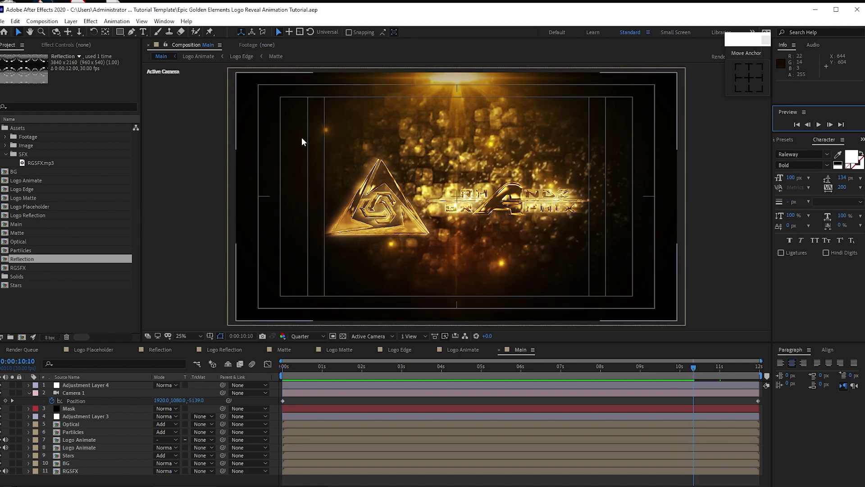
left_click(47, 23)
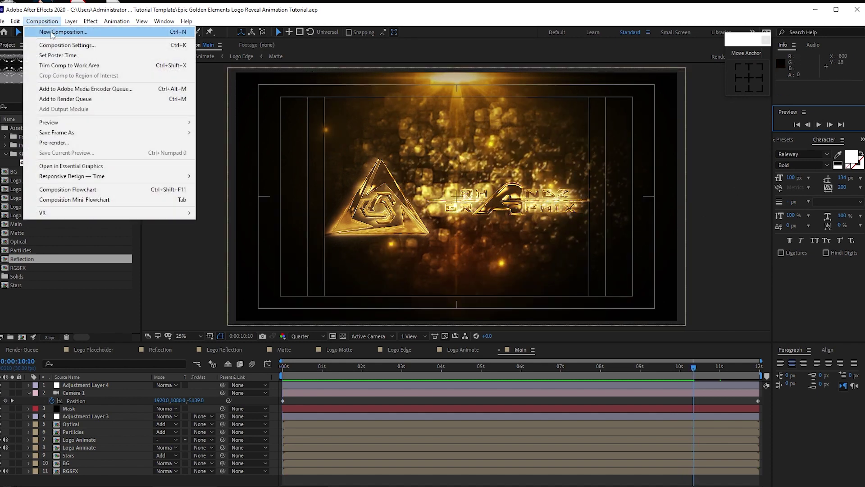
- Create a new 3840×2160, 12-second composition named Final
left_click(49, 28)
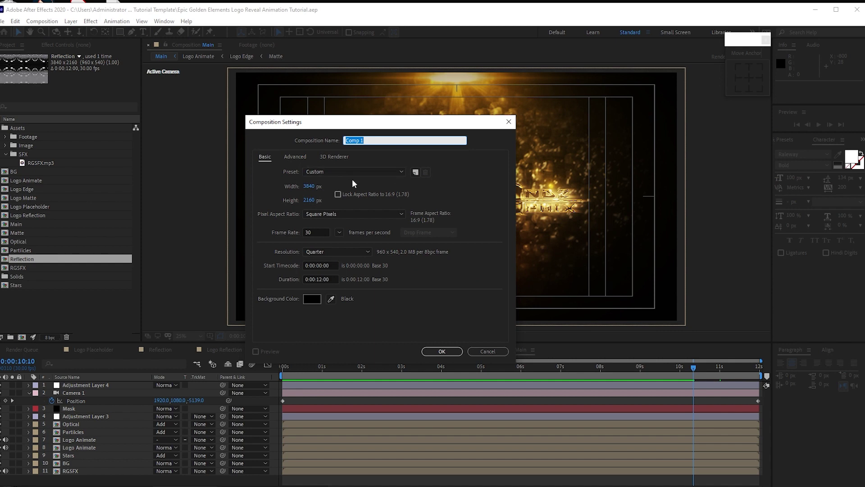
type("Final")
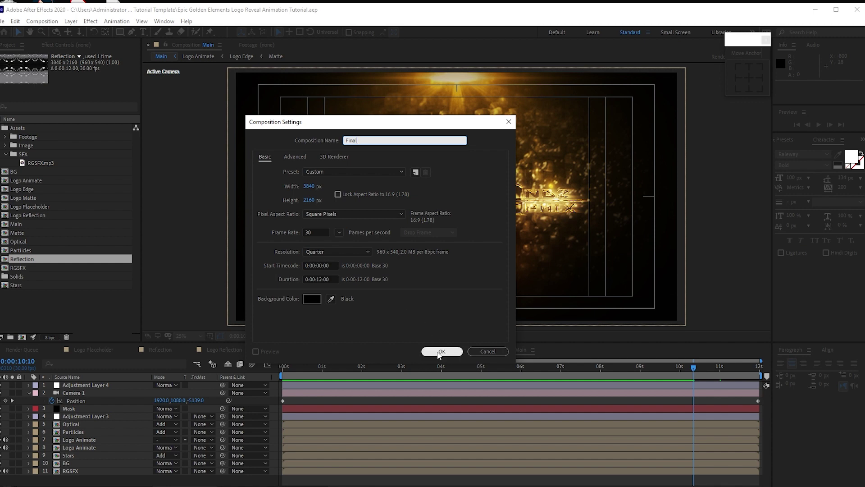
left_click(441, 352)
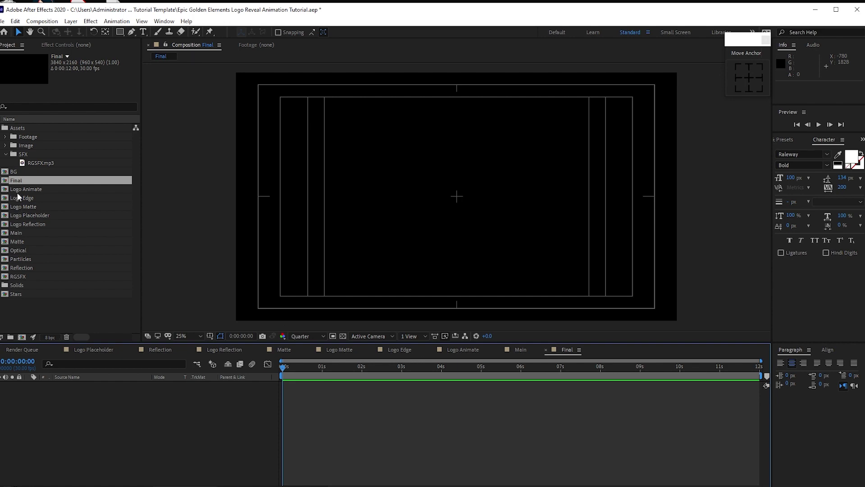
- Nest the Main comp in the Final comp and preview the result
left_click_drag(26, 231, 52, 404)
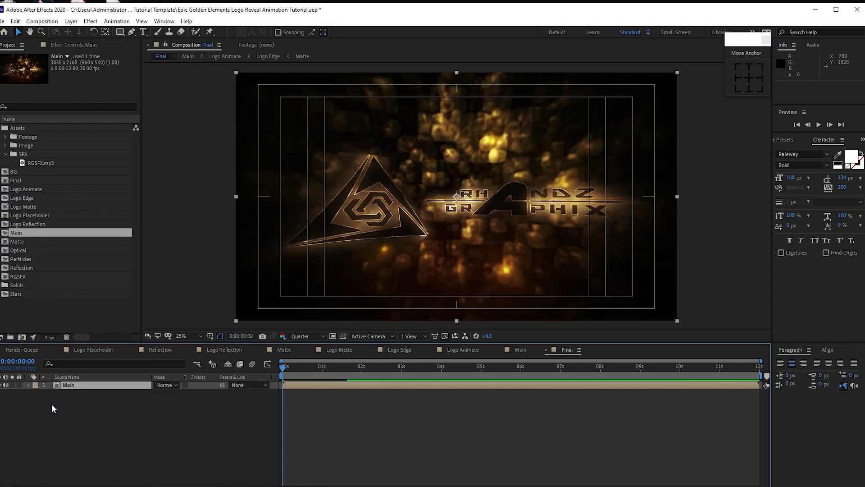
left_click(819, 124)
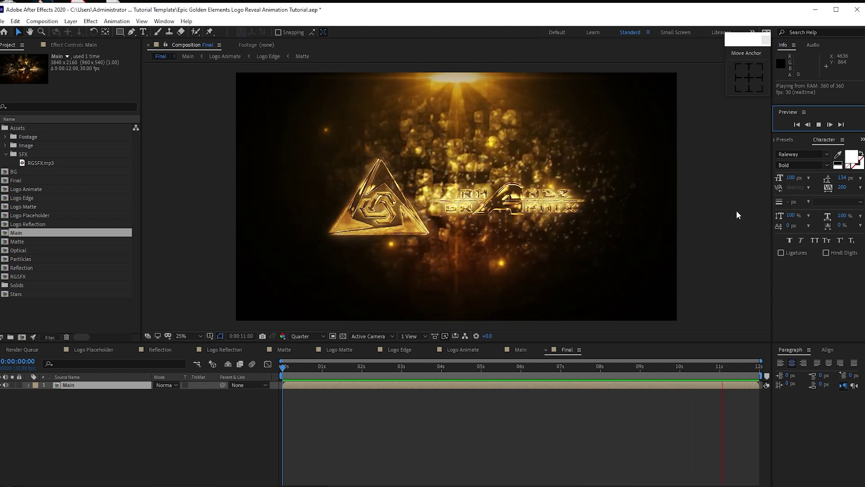
left_click(818, 126)
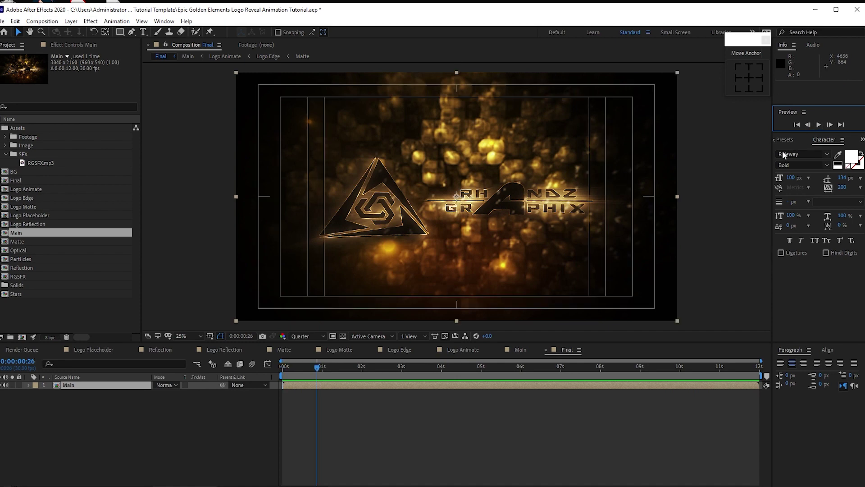